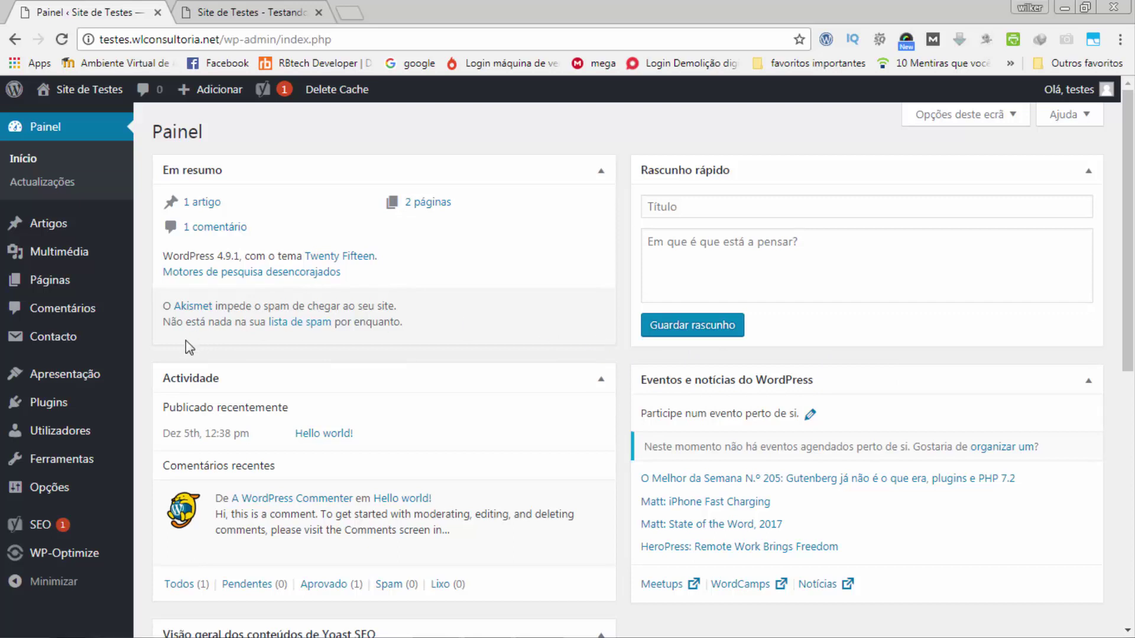
# Open the list of installed themes in the site's admin area and look over the available themes
pyautogui.moveTo(85, 380)
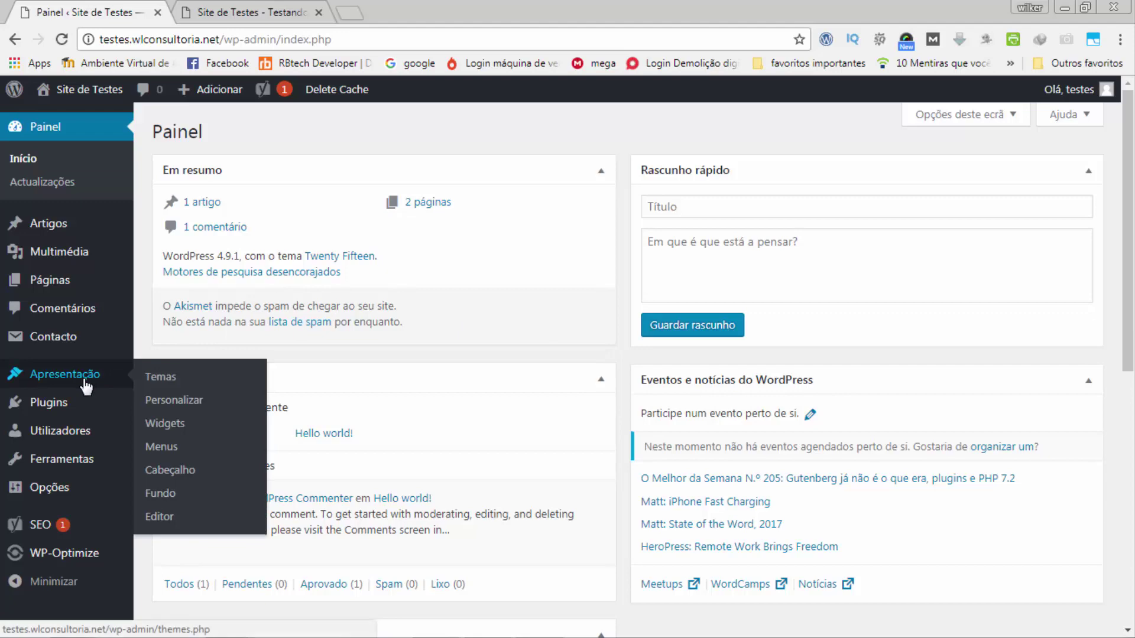
pyautogui.click(153, 379)
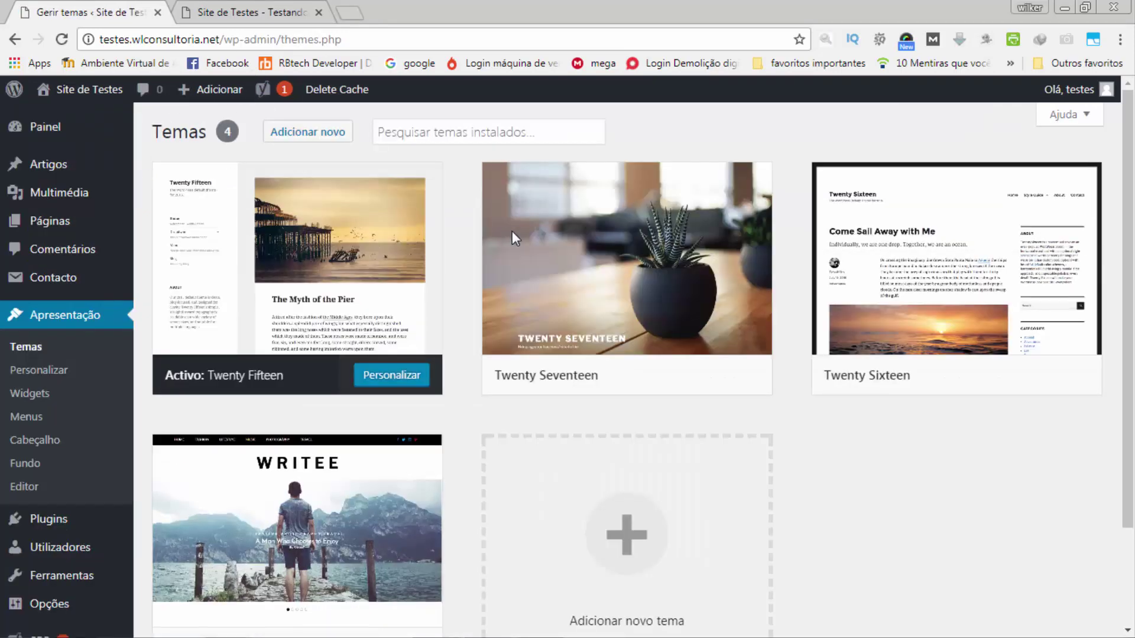
pyautogui.moveTo(512, 233)
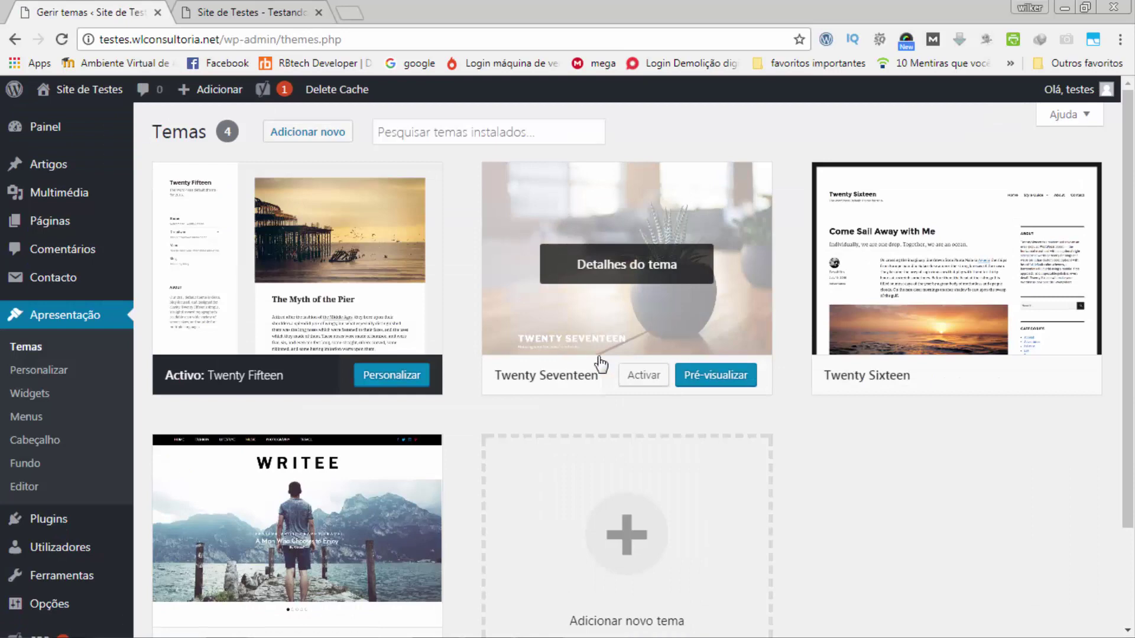
pyautogui.scroll(-2, 655, 397)
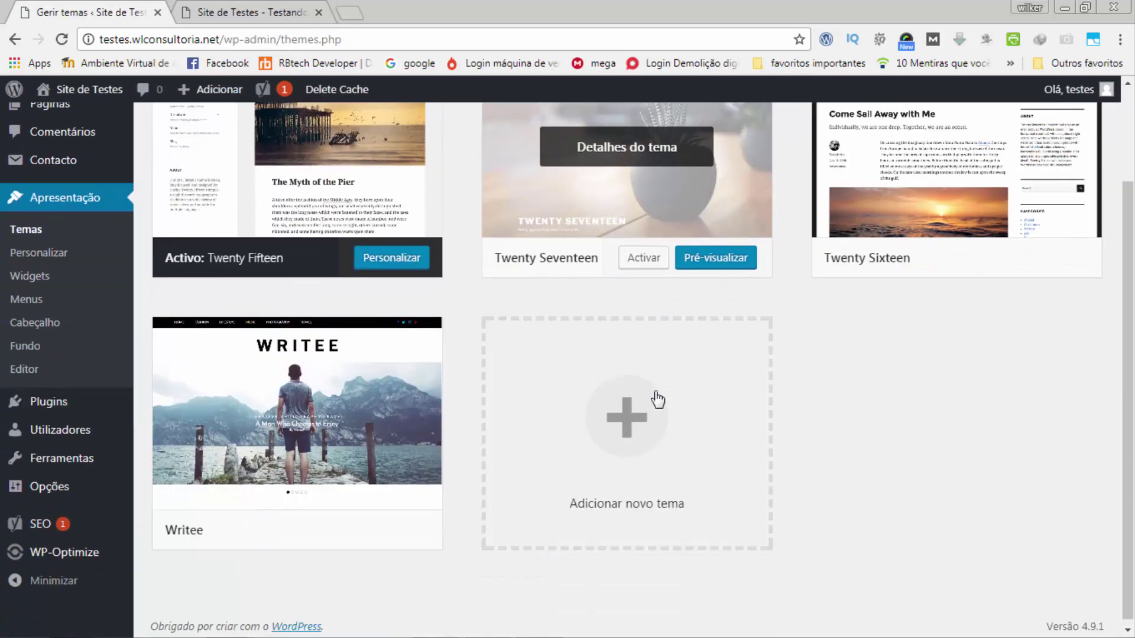
pyautogui.scroll(2, 654, 398)
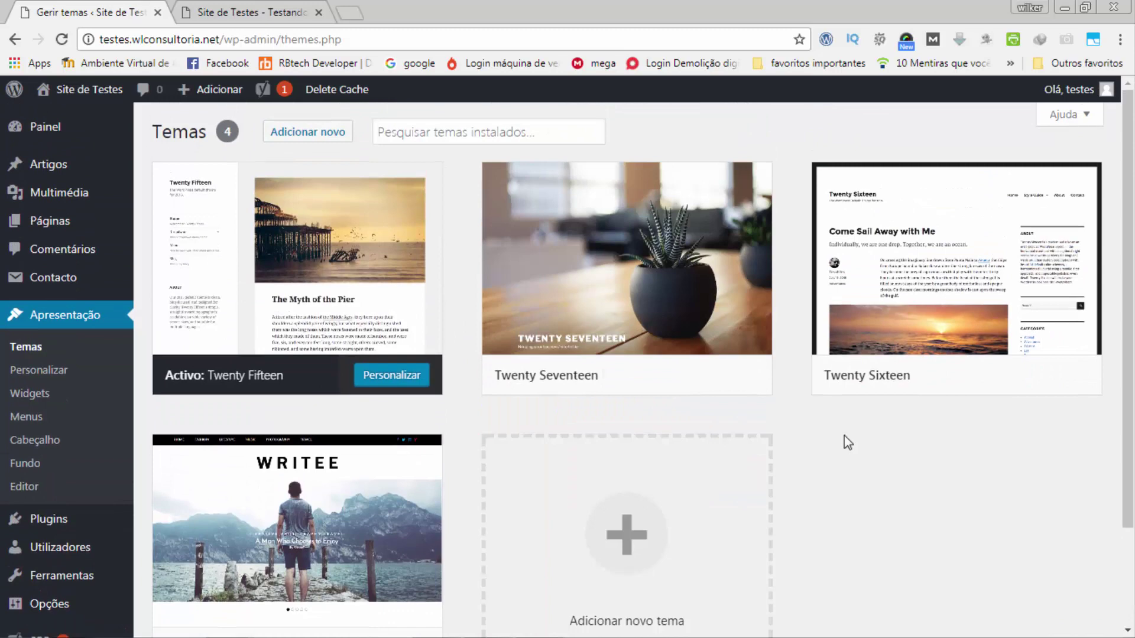
pyautogui.moveTo(712, 396)
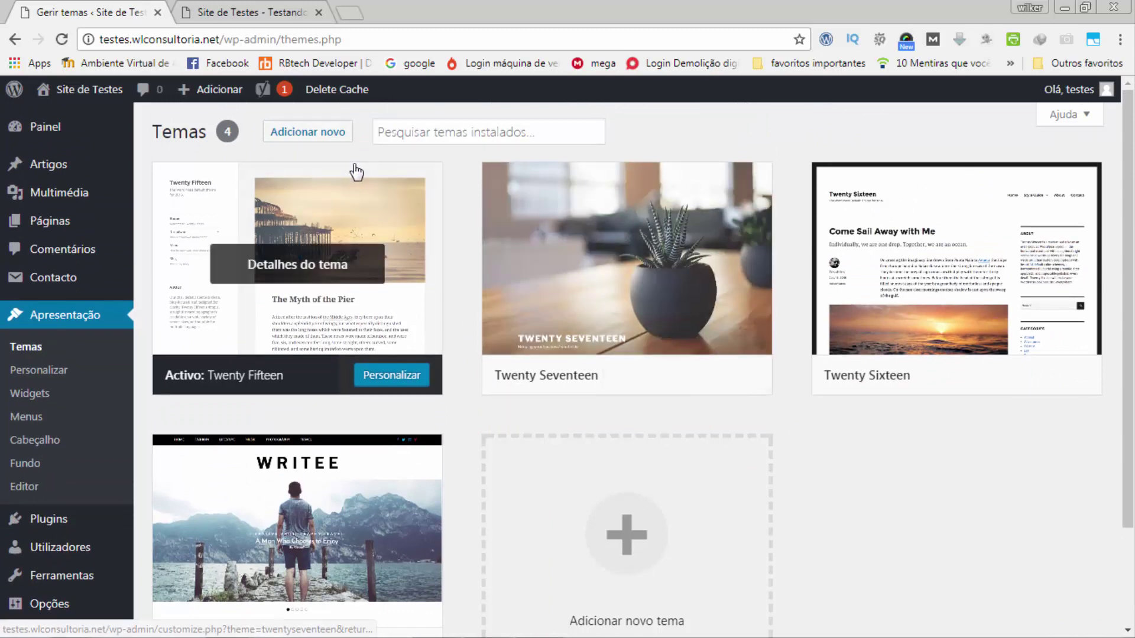
# Start adding a new theme and search the theme directory for "generate"
pyautogui.click(311, 132)
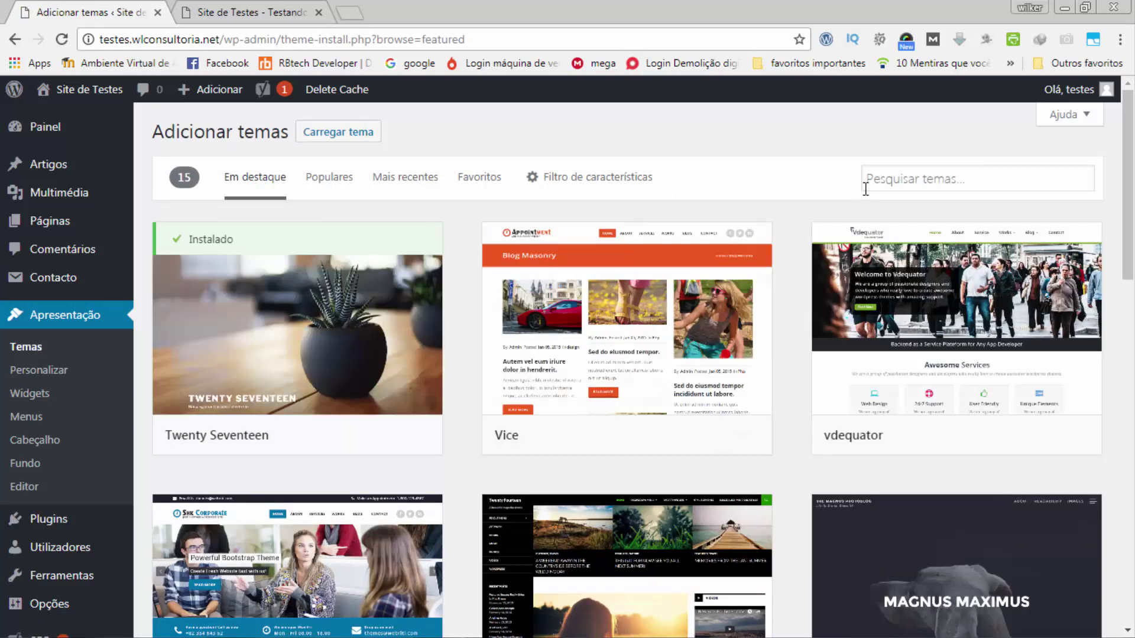
pyautogui.click(904, 178)
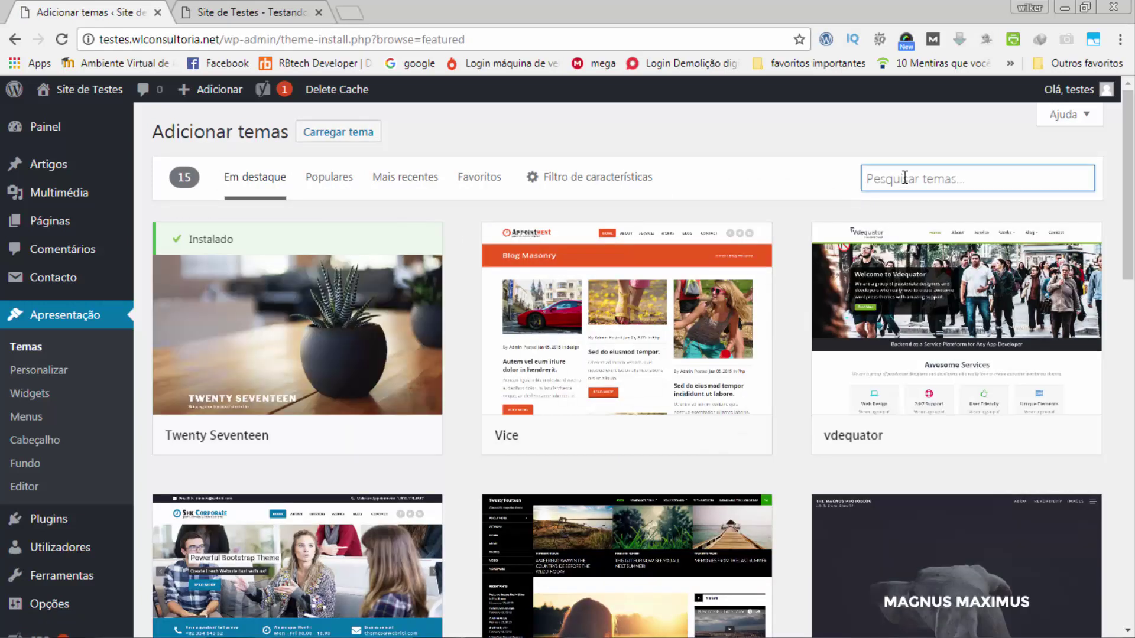
pyautogui.write('gen')
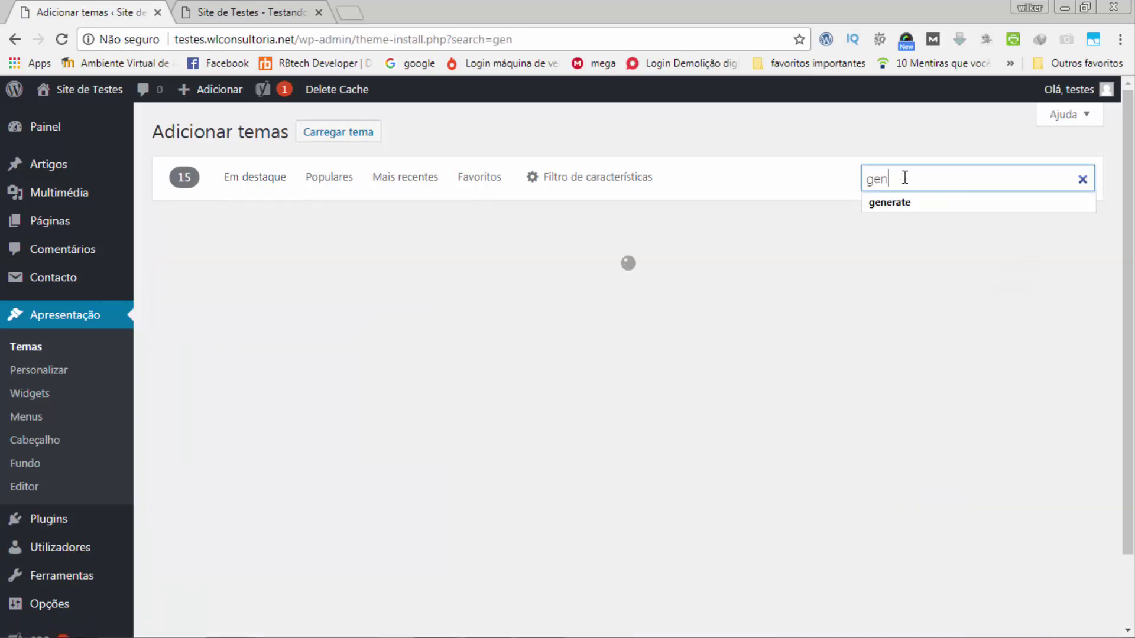
pyautogui.press('Down')
pyautogui.click(907, 202)
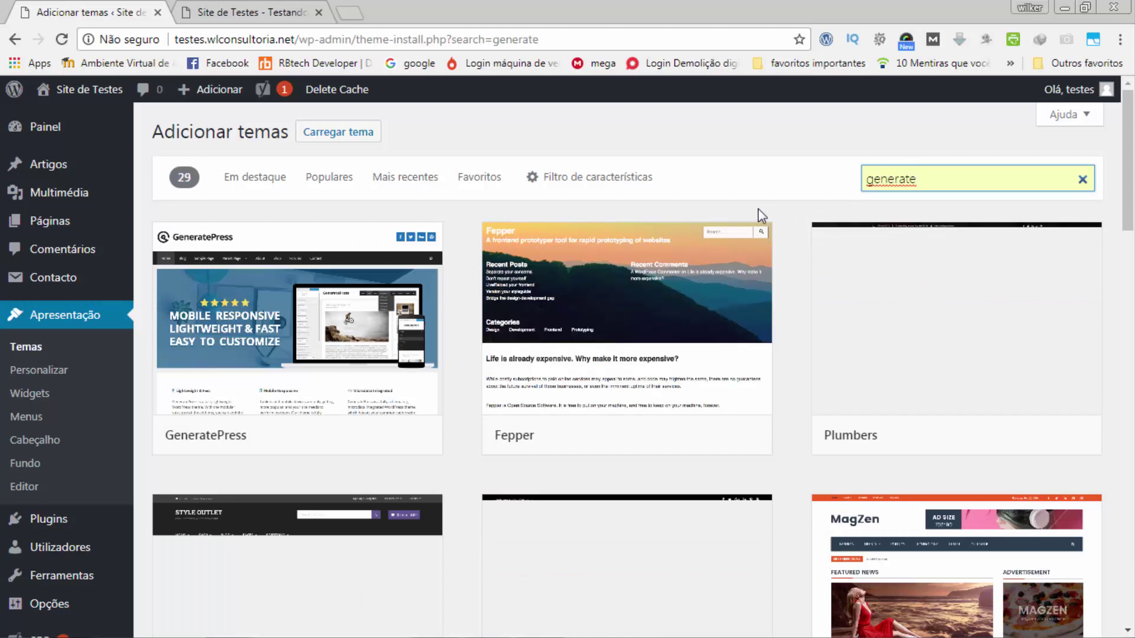
# Open the details and preview of the GeneratePress theme and look through its sample page
pyautogui.moveTo(254, 283)
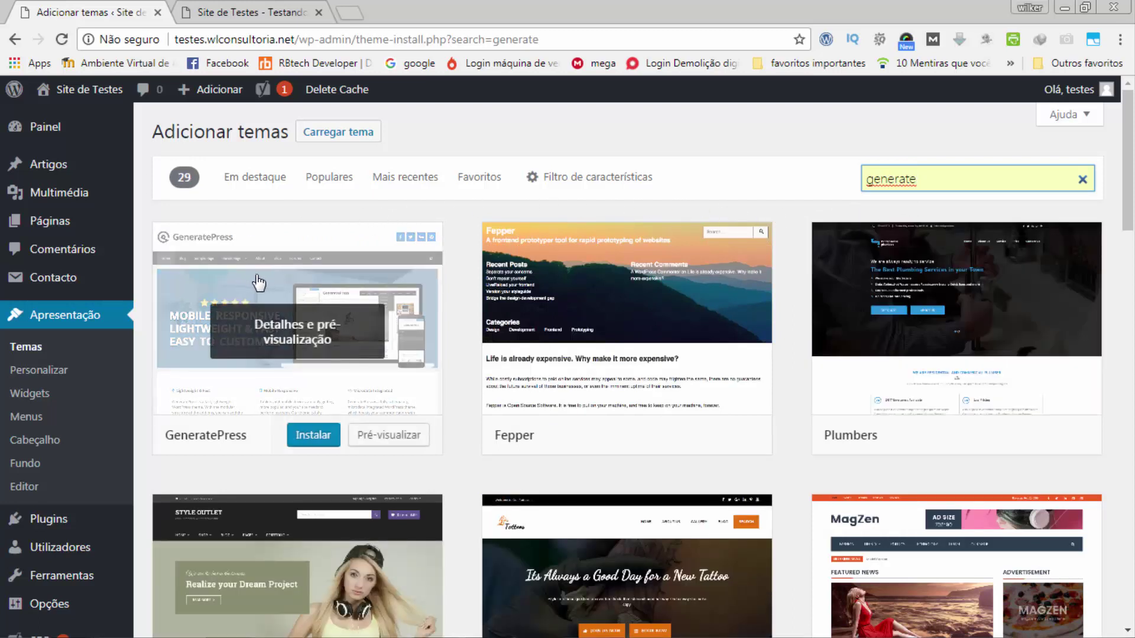
pyautogui.click(309, 342)
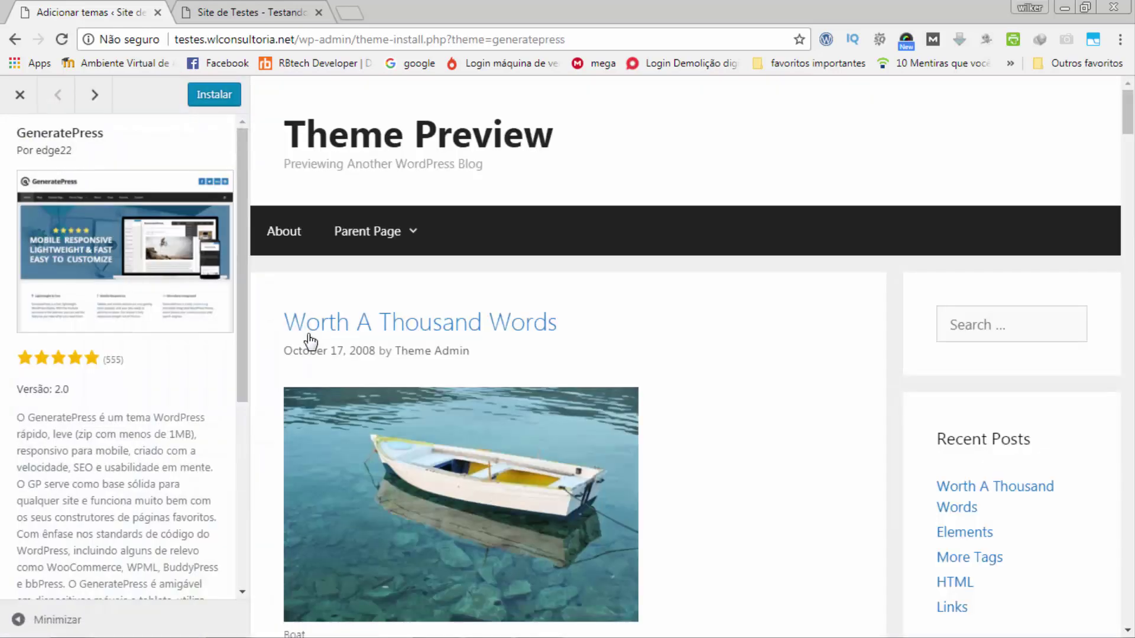
pyautogui.scroll(-5, 774, 366)
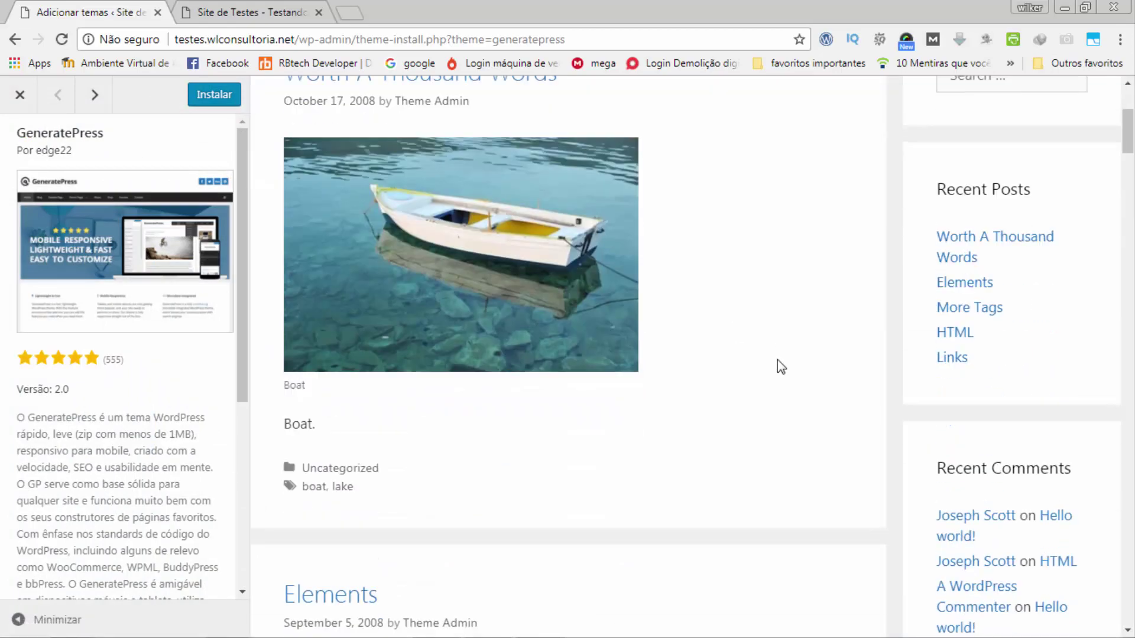
pyautogui.scroll(-6, 779, 367)
pyautogui.scroll(-13, 778, 367)
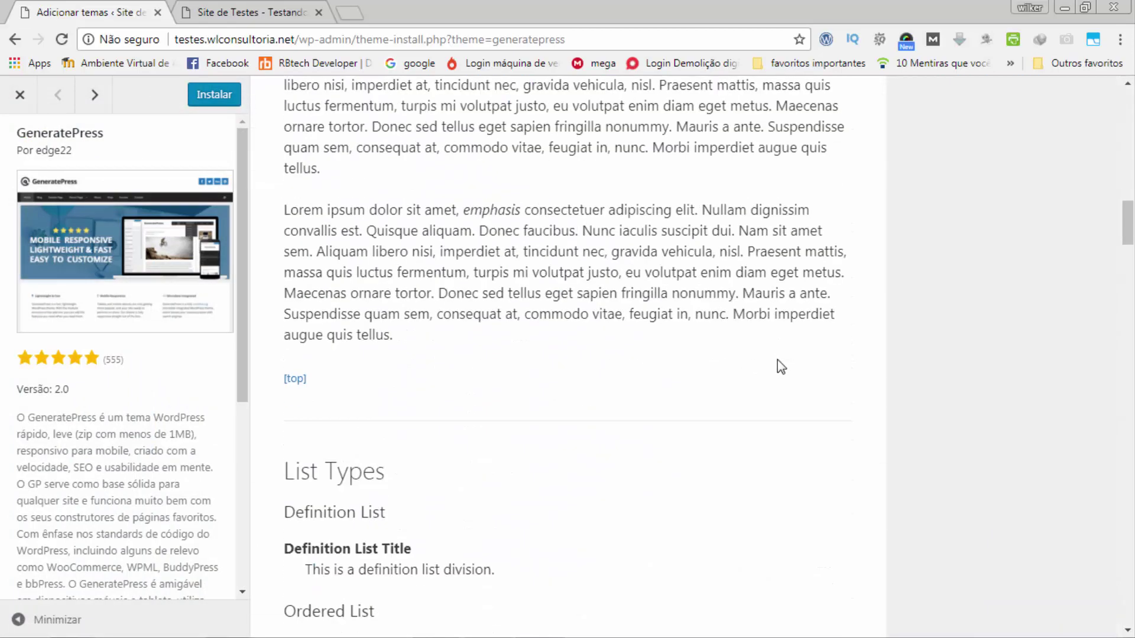
pyautogui.scroll(20, 778, 359)
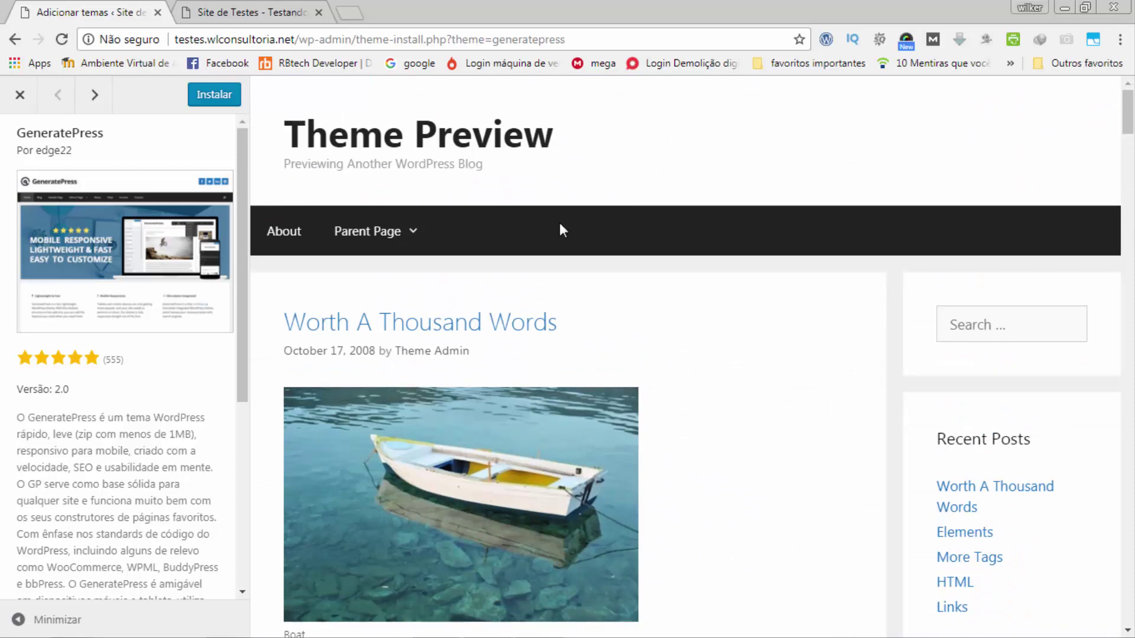
# Check the GeneratePress version and description, and install and activate the theme
pyautogui.moveTo(68, 389); pyautogui.dragTo(8, 397)
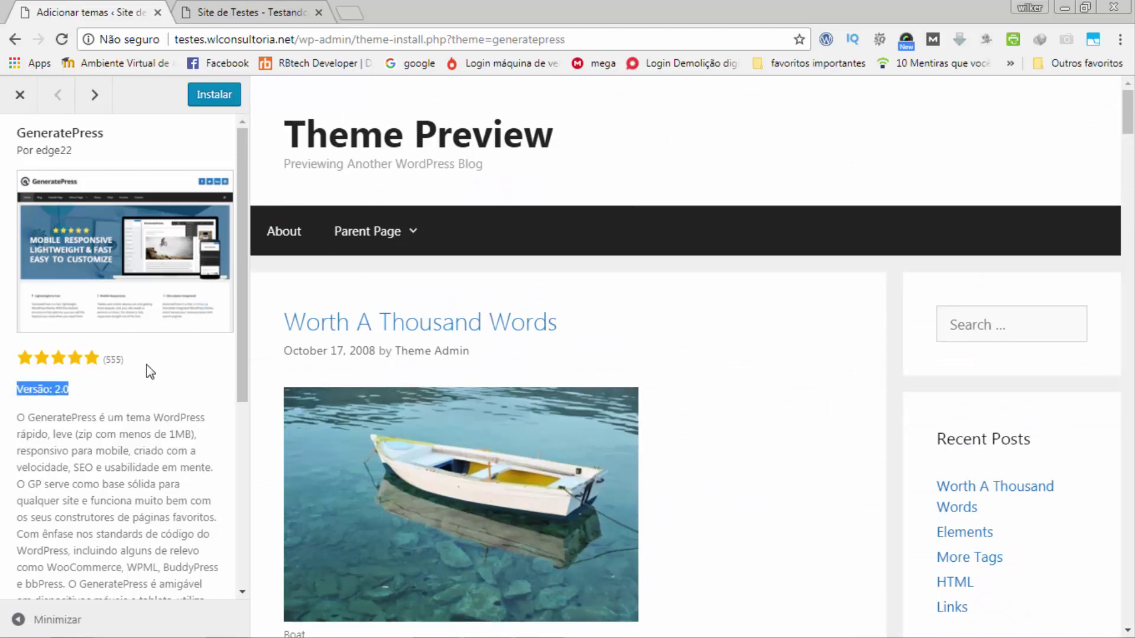
pyautogui.scroll(-5, 150, 371)
pyautogui.scroll(5, 148, 364)
pyautogui.click(224, 98)
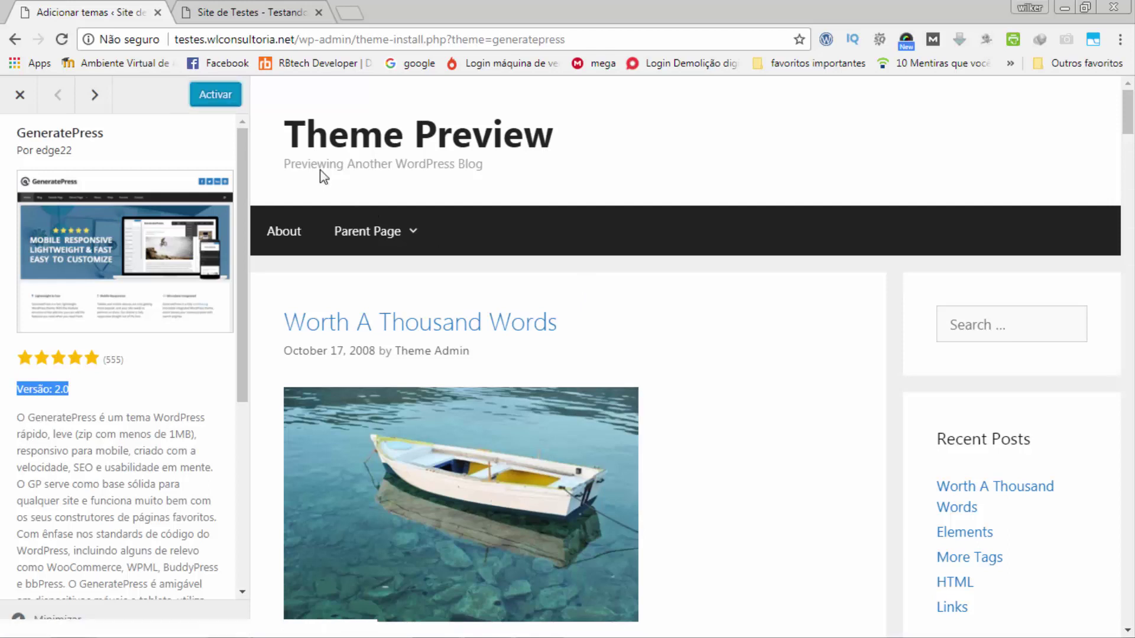
pyautogui.click(214, 96)
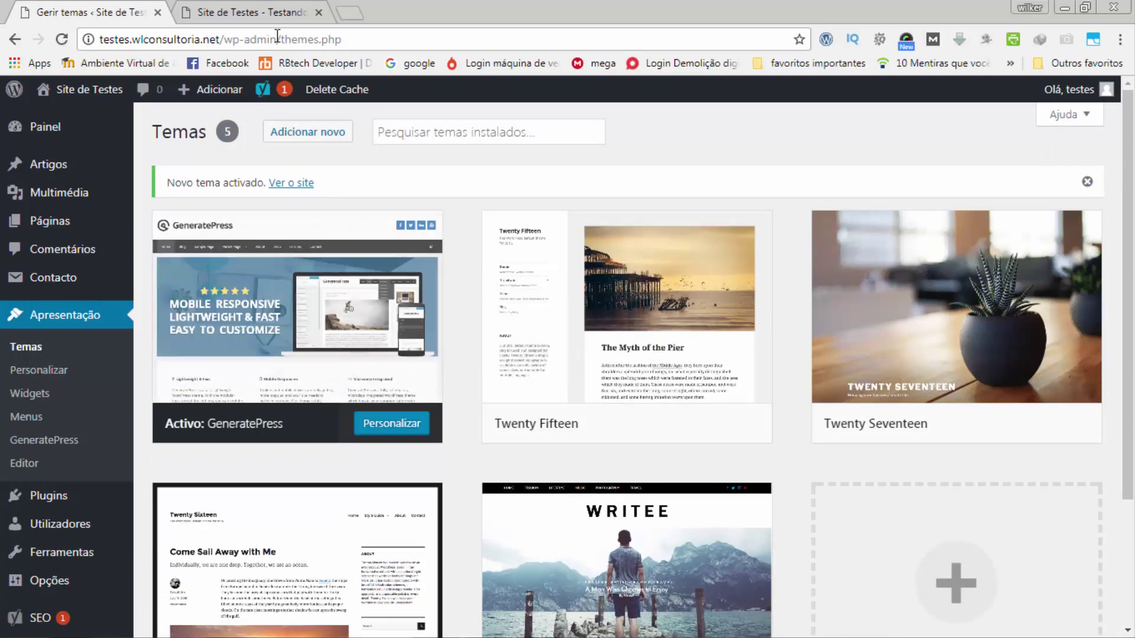
# Reload the public Site de Testes homepage and examine its new layout from header to footer
pyautogui.click(248, 12)
pyautogui.click(62, 39)
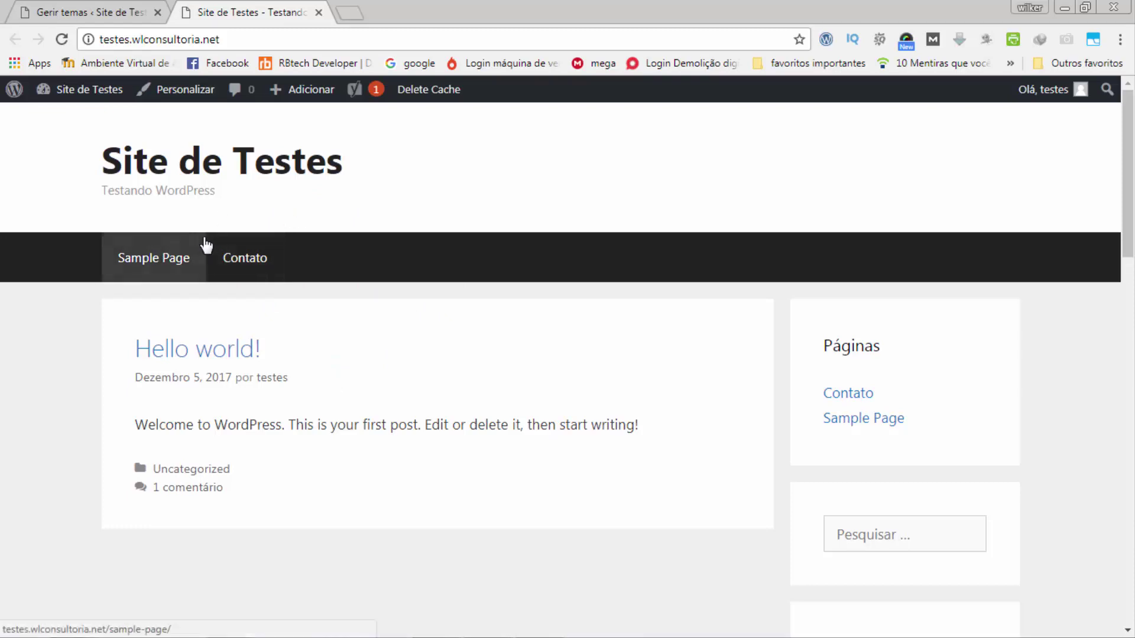
pyautogui.scroll(-20, 678, 310)
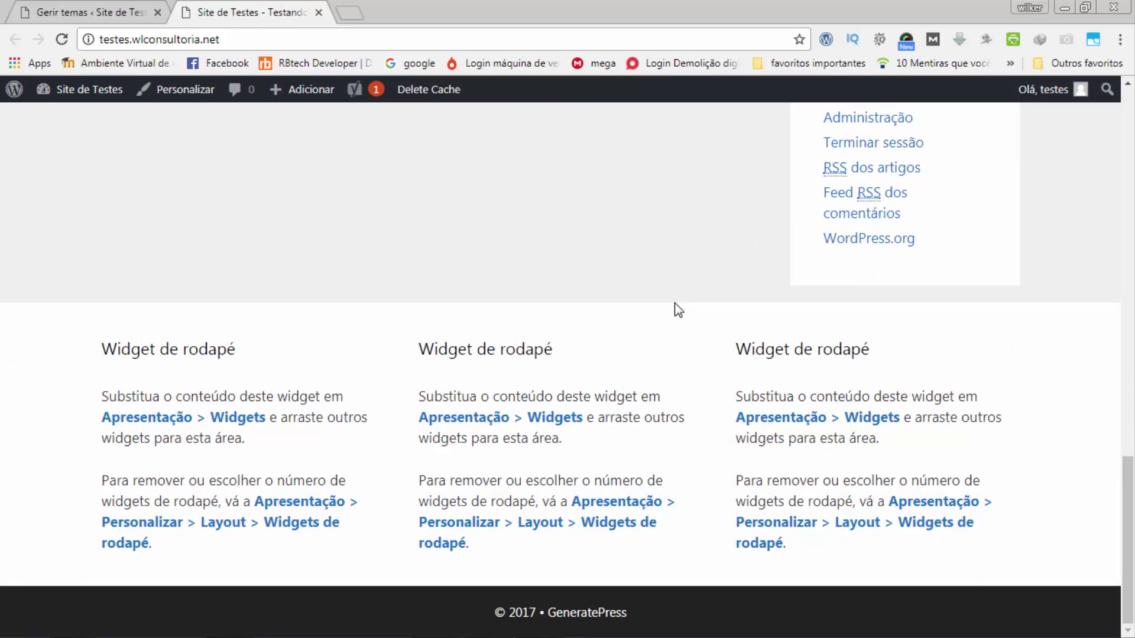
pyautogui.scroll(20, 674, 303)
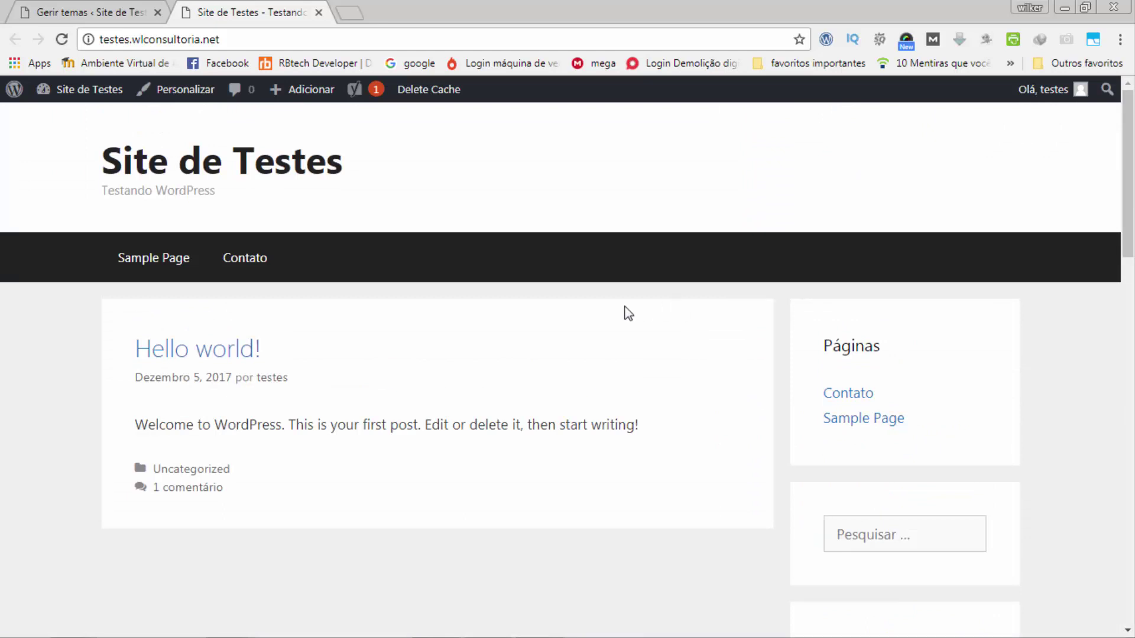
pyautogui.scroll(-4, 910, 488)
pyautogui.scroll(4, 898, 475)
# Return to the site administration and open the GeneratePress options page to review its premium modules
pyautogui.click(99, 19)
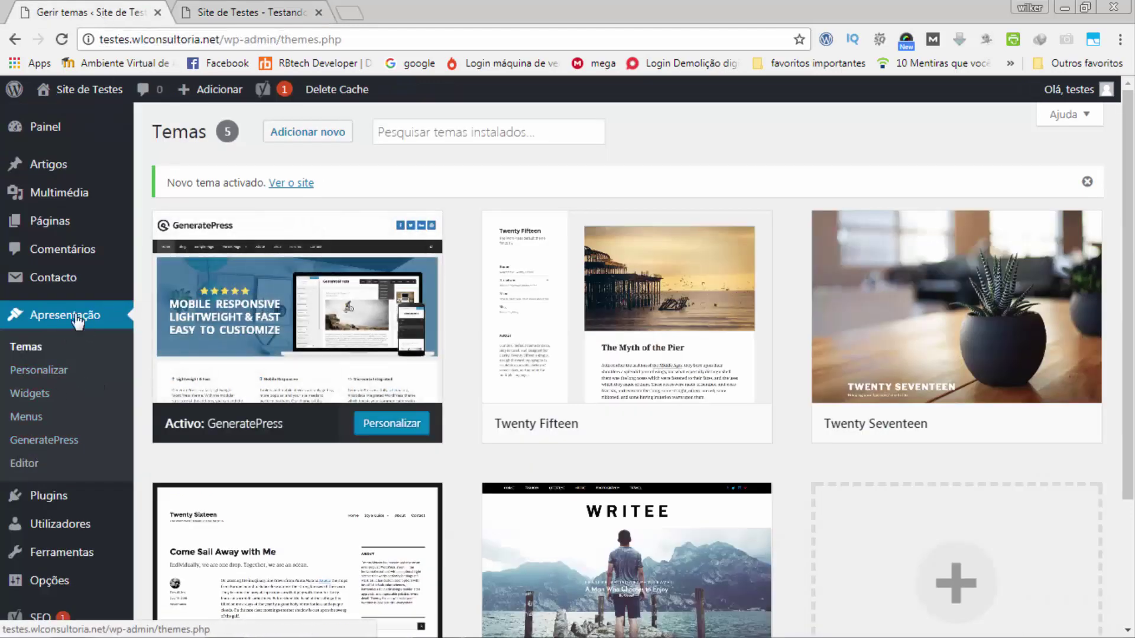
pyautogui.click(54, 443)
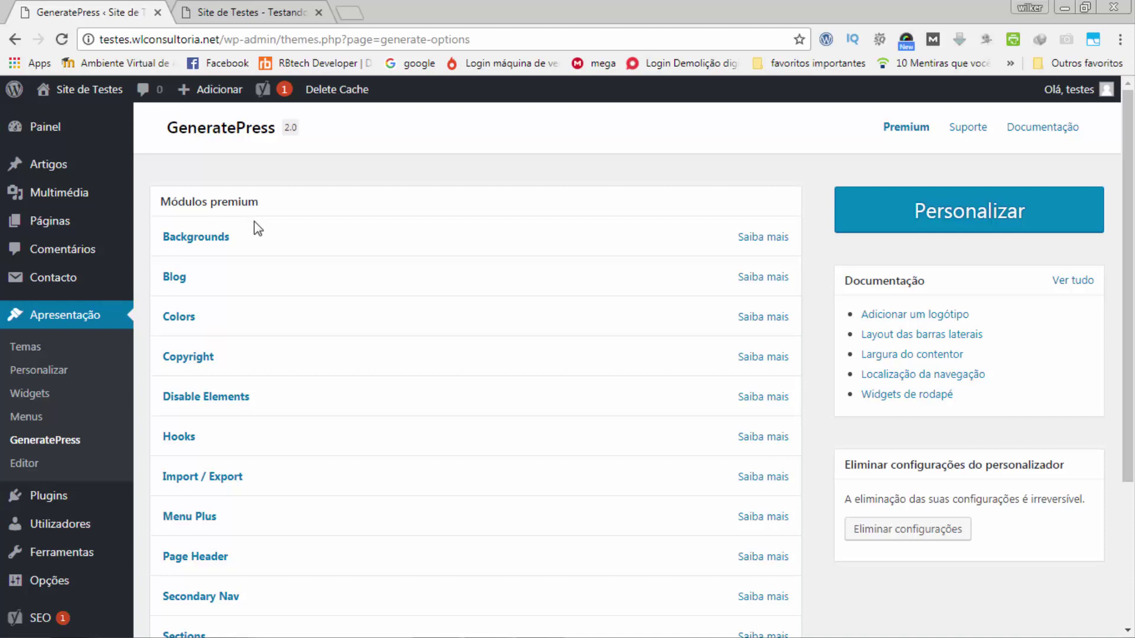
pyautogui.scroll(-1, 236, 207)
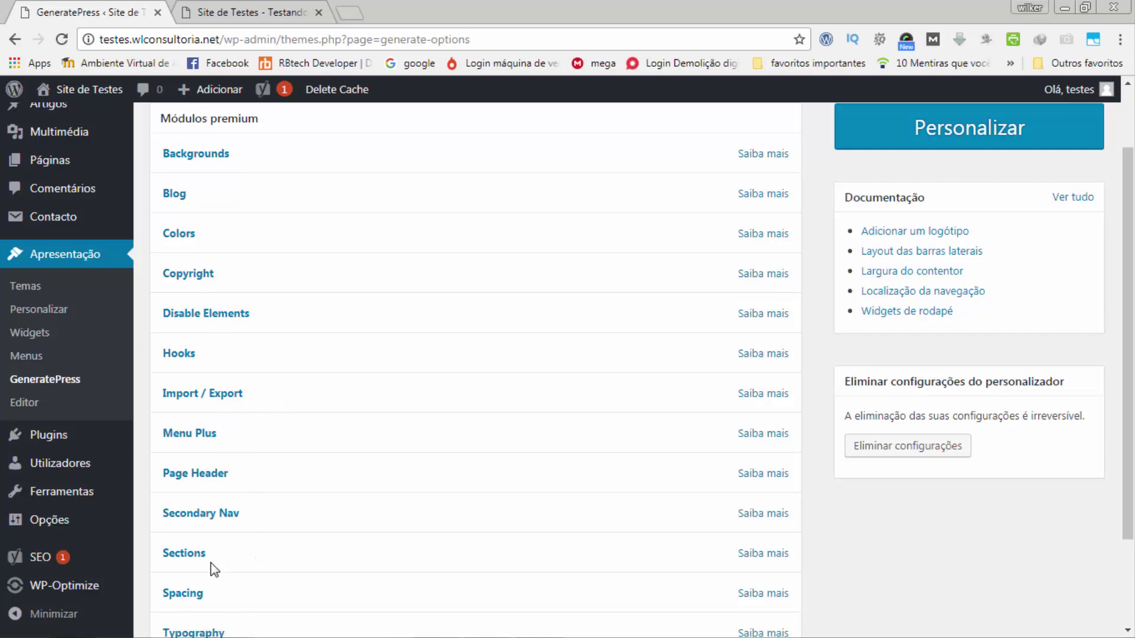
pyautogui.scroll(-3, 267, 571)
pyautogui.scroll(3, 261, 556)
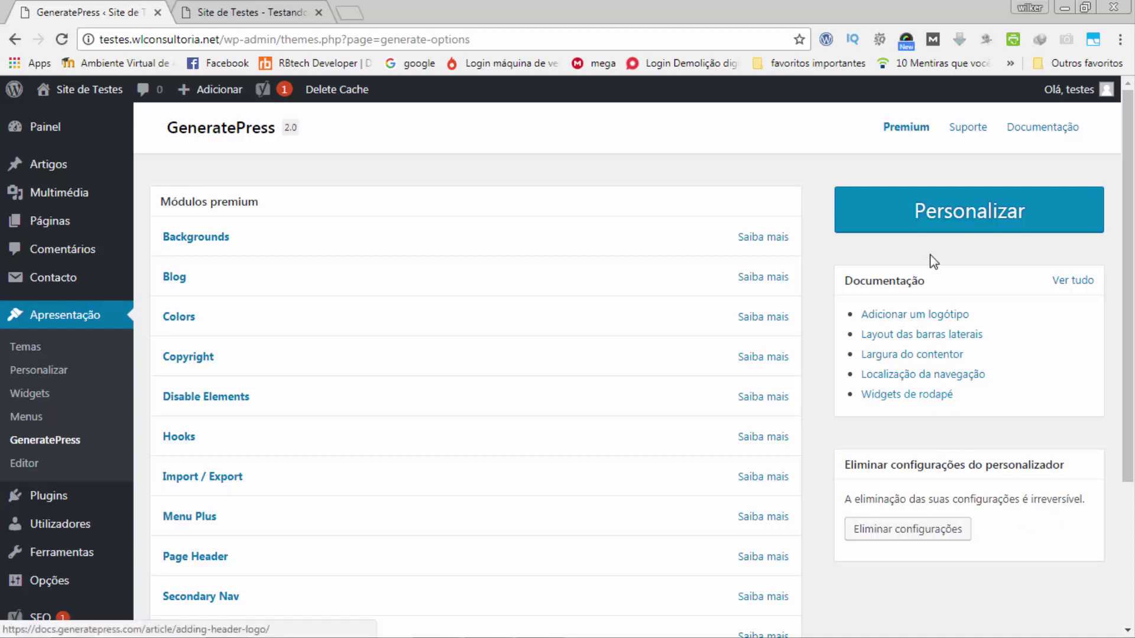
# Open the theme customizer from the GeneratePress page and dismiss the autosave notice
pyautogui.click(945, 222)
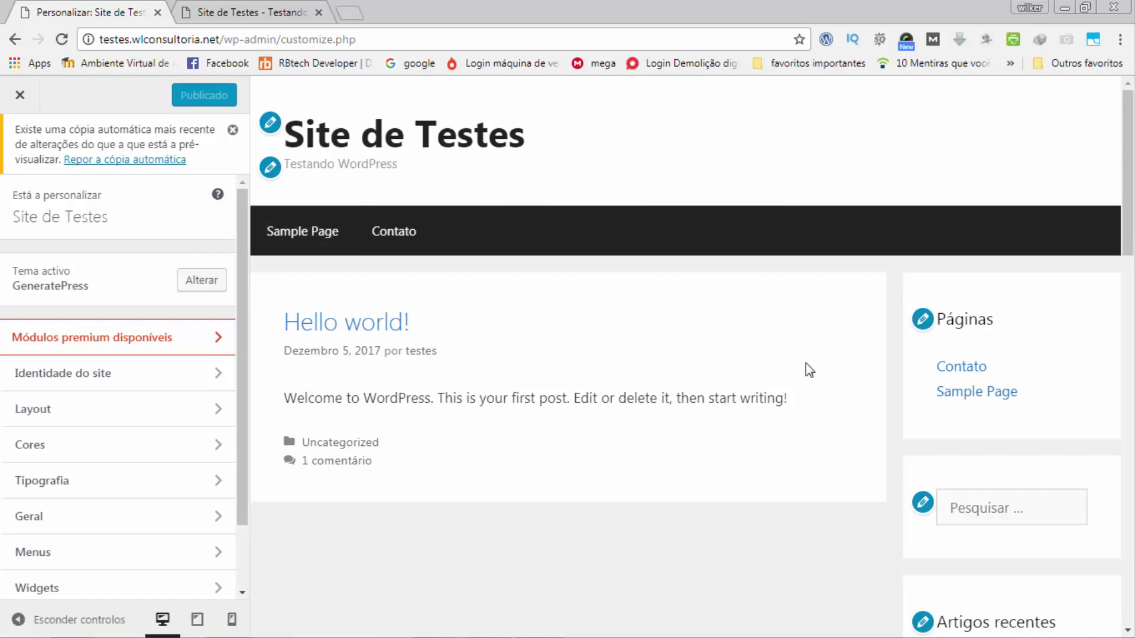
pyautogui.click(234, 132)
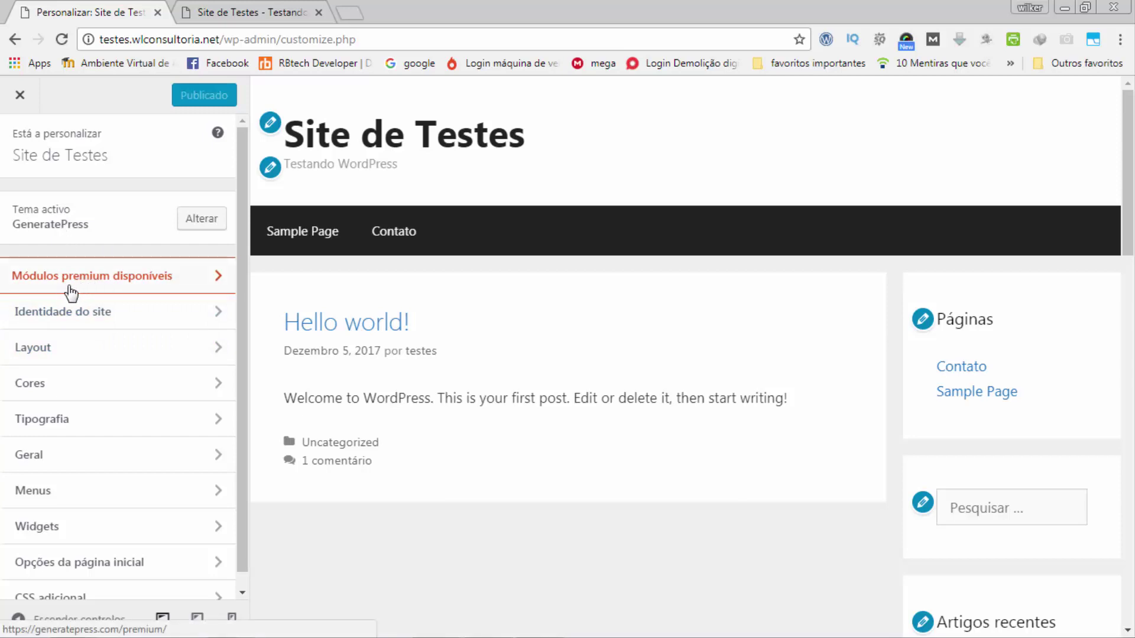
# Open the GP Premium page from the customizer and examine its modules, price and licence conditions
pyautogui.click(98, 285)
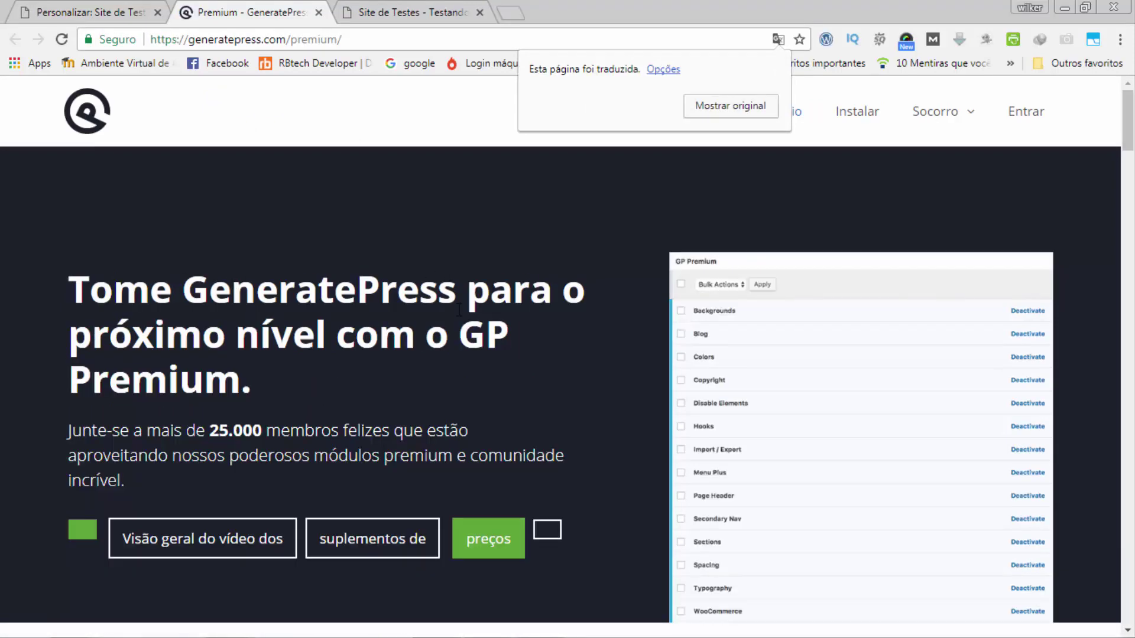
pyautogui.scroll(-10, 545, 369)
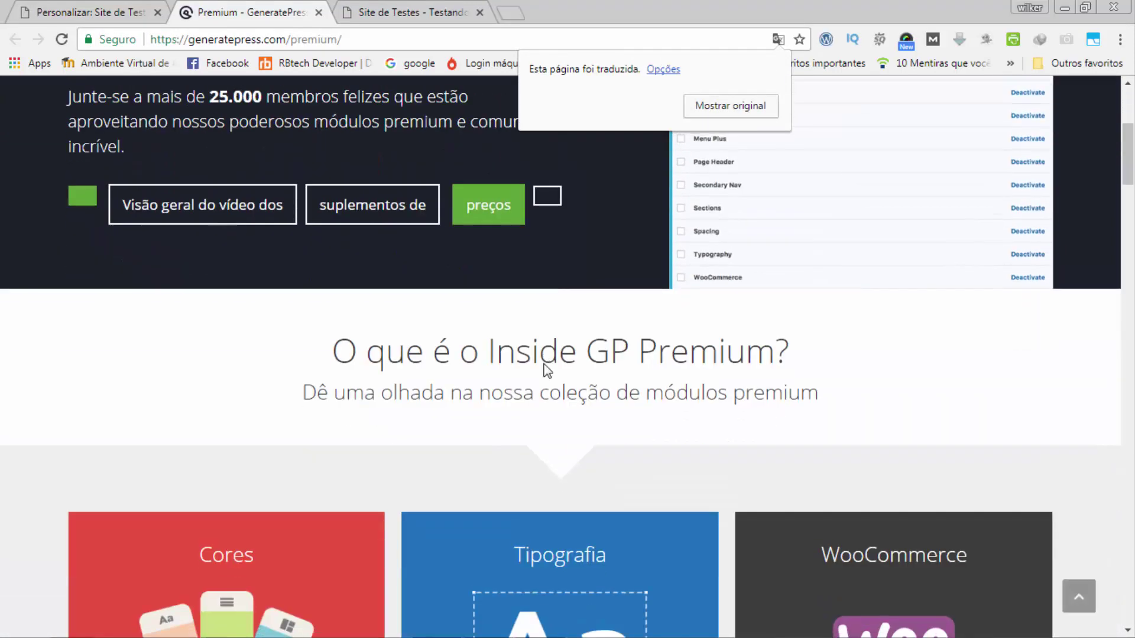
pyautogui.scroll(-1, 543, 363)
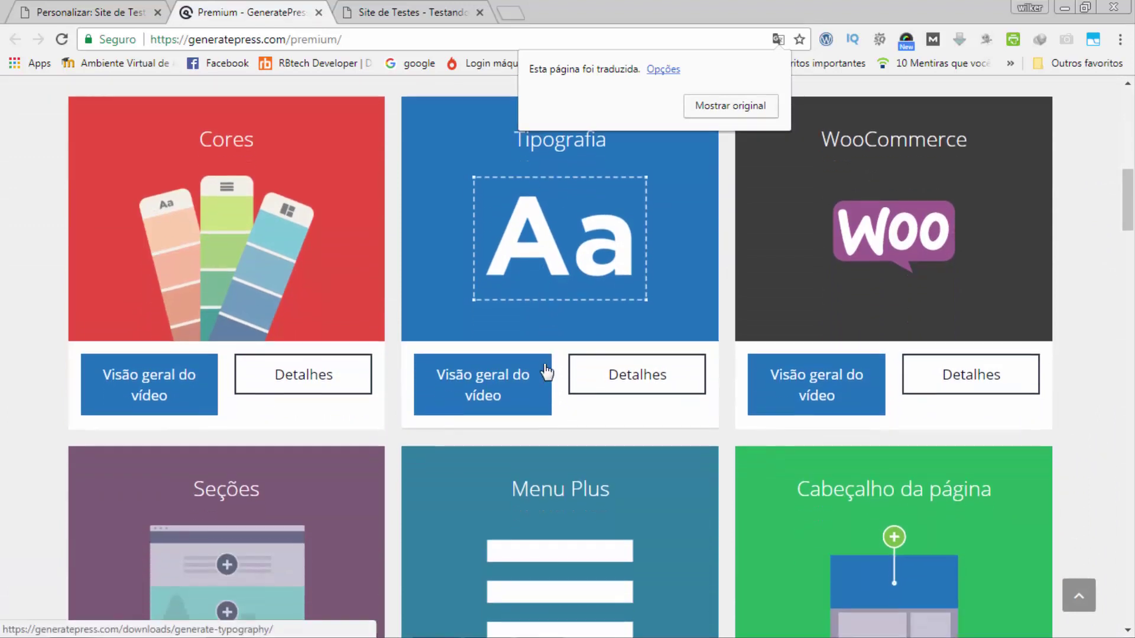
pyautogui.scroll(1, 544, 372)
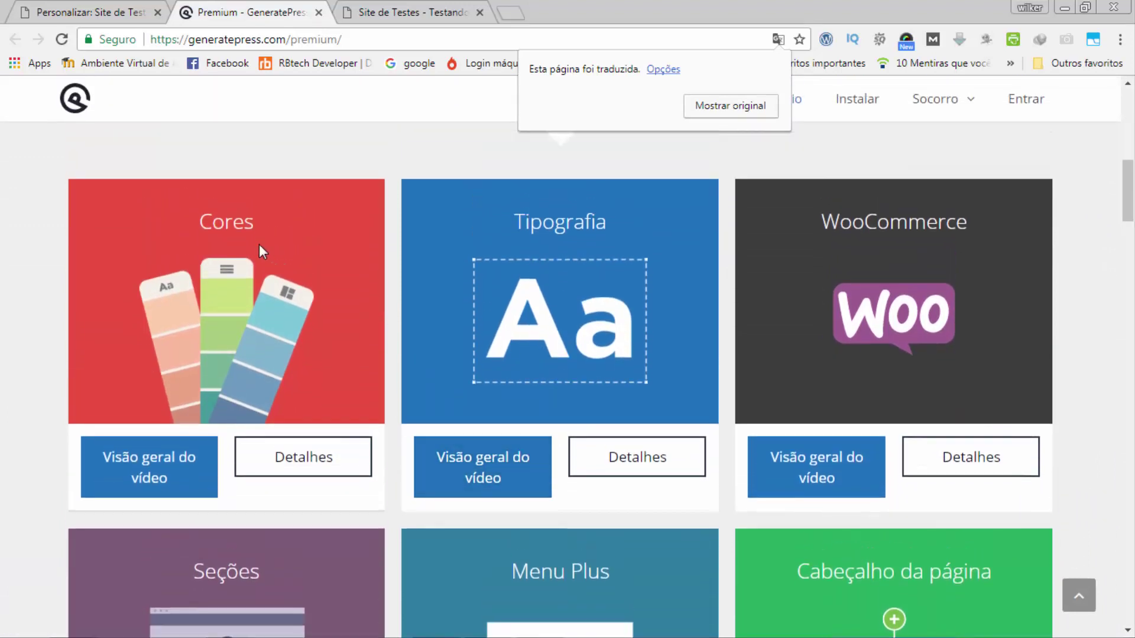
pyautogui.scroll(-5, 758, 272)
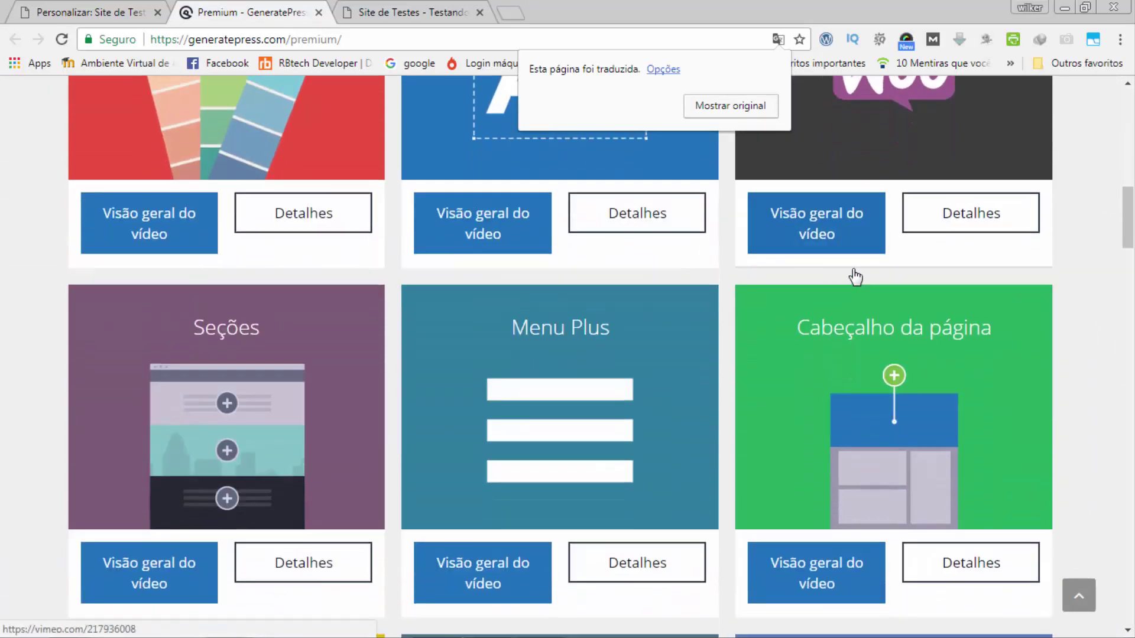
pyautogui.scroll(-13, 661, 308)
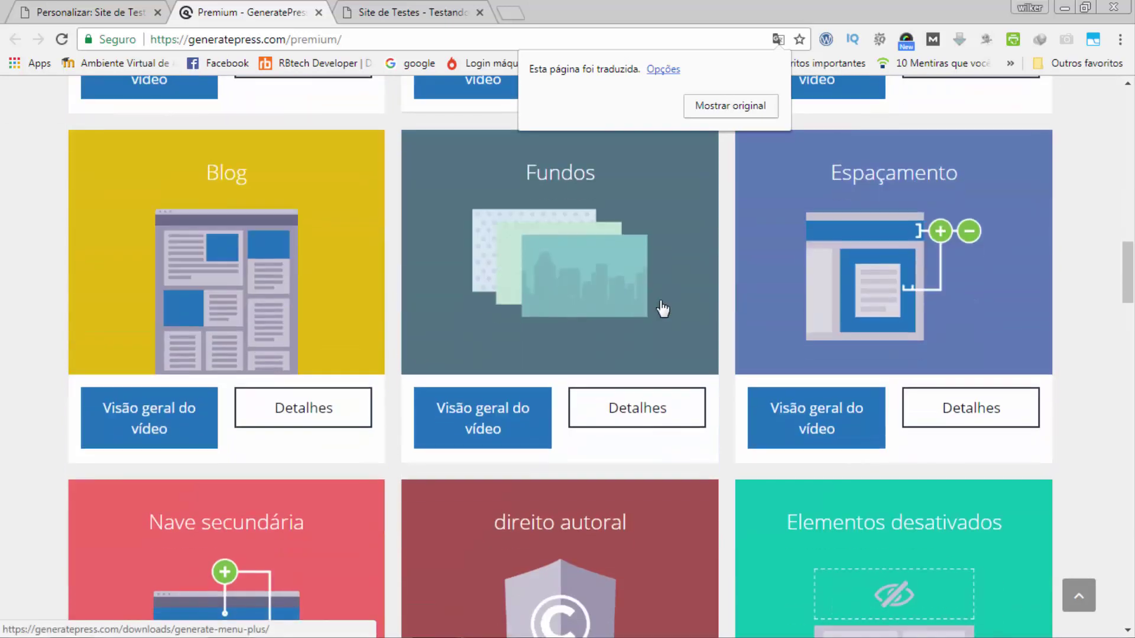
pyautogui.scroll(-9, 662, 308)
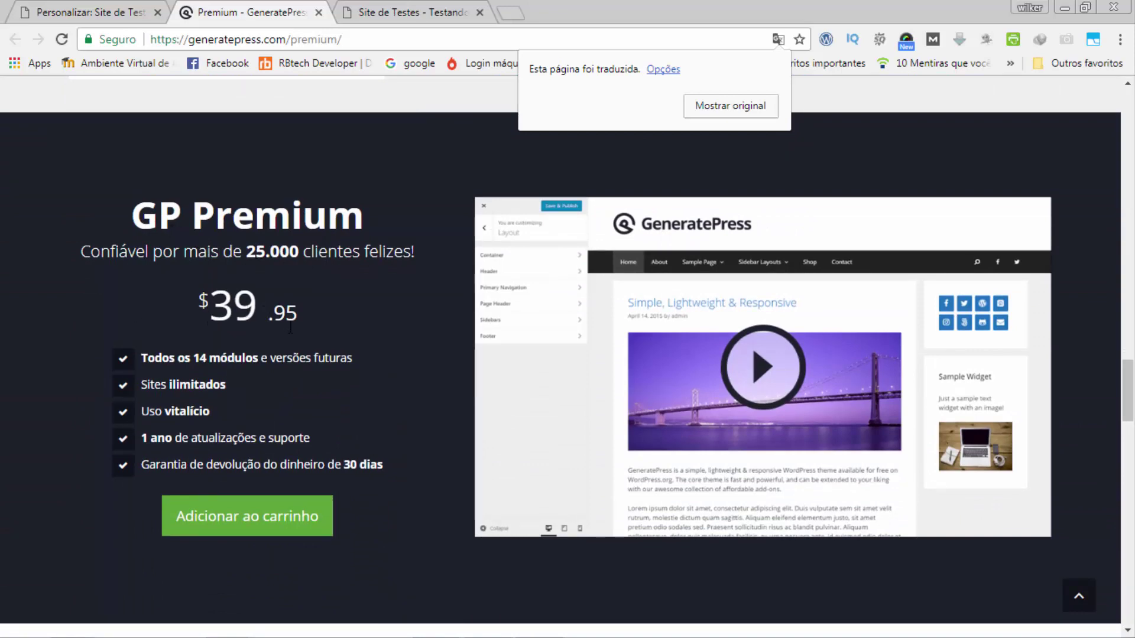
pyautogui.moveTo(175, 371)
pyautogui.scroll(-4, 324, 319)
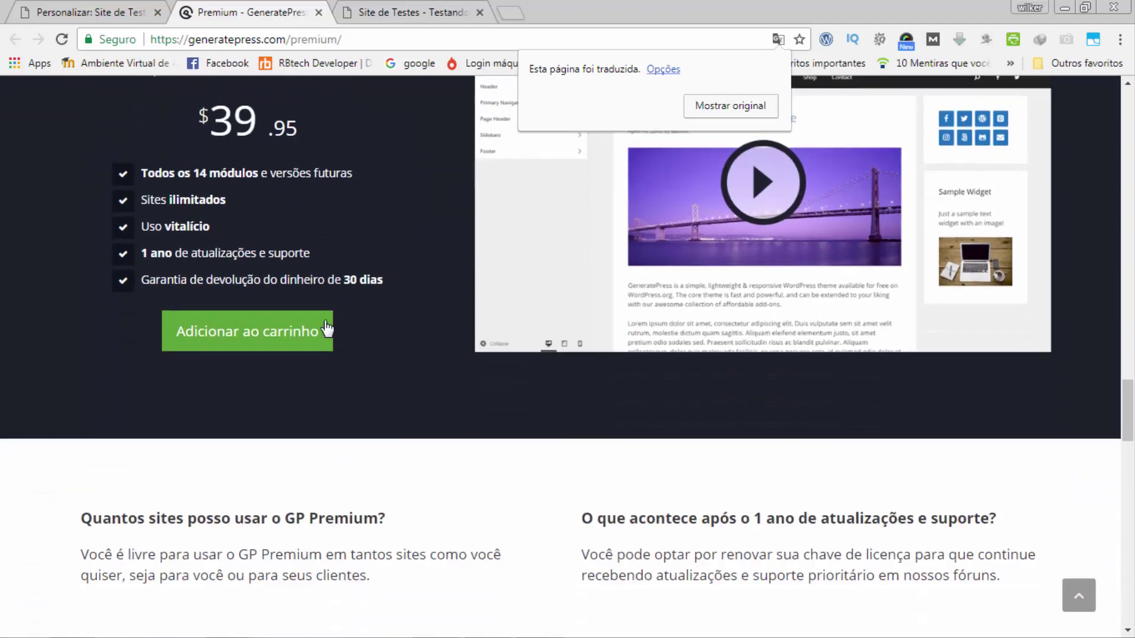
# Look back over the GP Premium page up to its beginning and return to the theme customizer
pyautogui.scroll(3, 323, 320)
pyautogui.scroll(20, 324, 321)
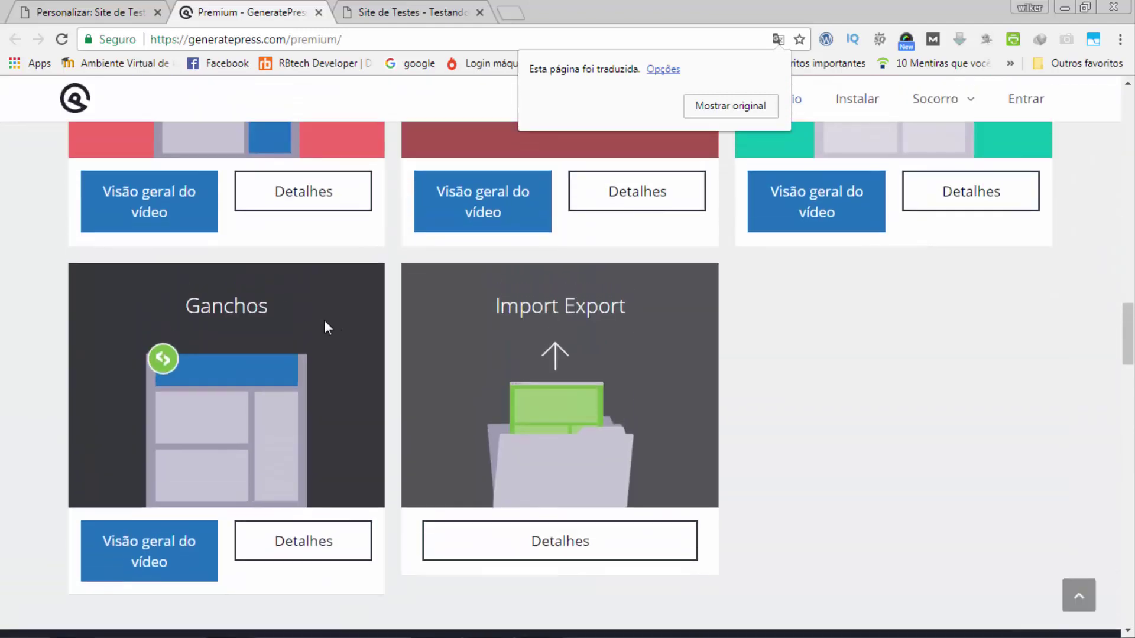
pyautogui.scroll(10, 324, 321)
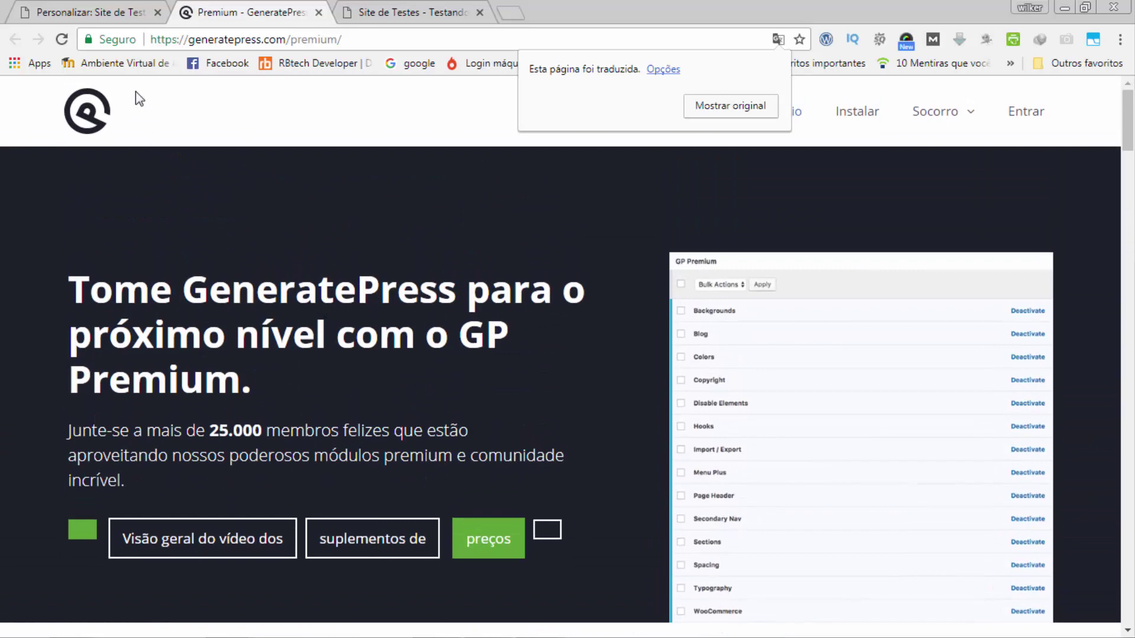
pyautogui.click(118, 13)
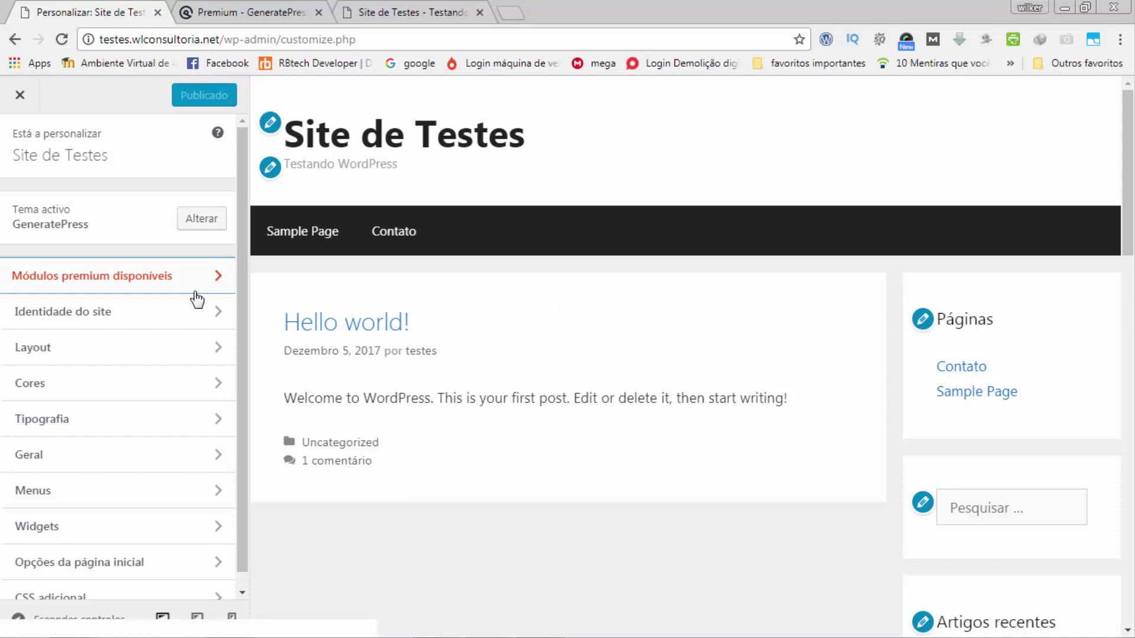
# In the Identidade do site settings, change the site title to "Site de Testes ao vivo"
pyautogui.click(162, 313)
pyautogui.moveTo(112, 223); pyautogui.dragTo(3, 231)
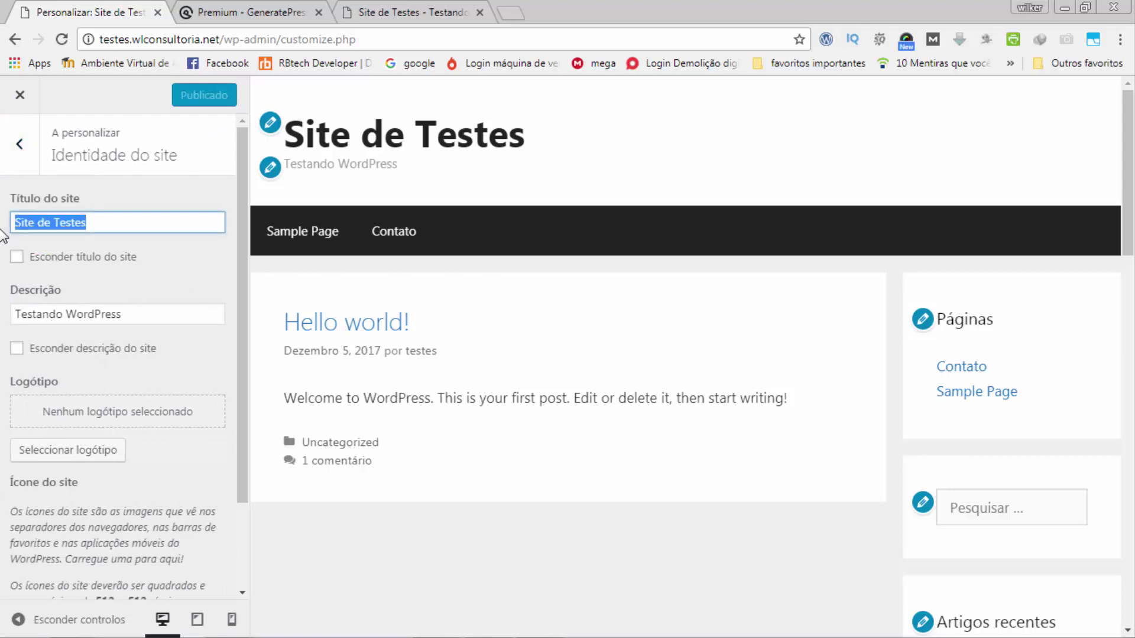
pyautogui.press('End')
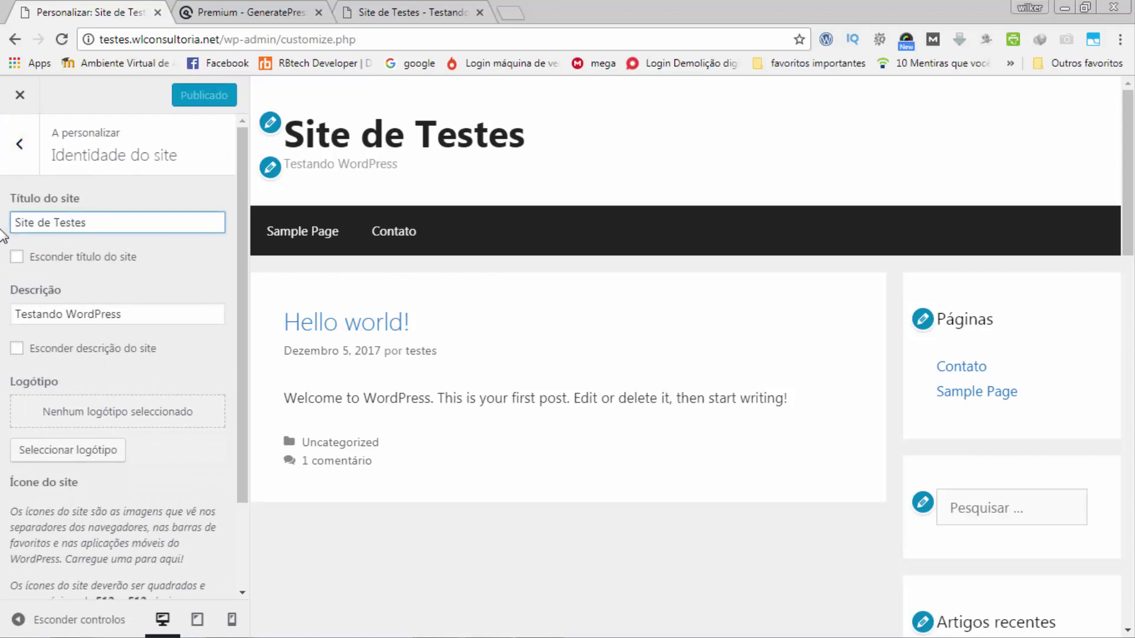
pyautogui.write('ao vi')
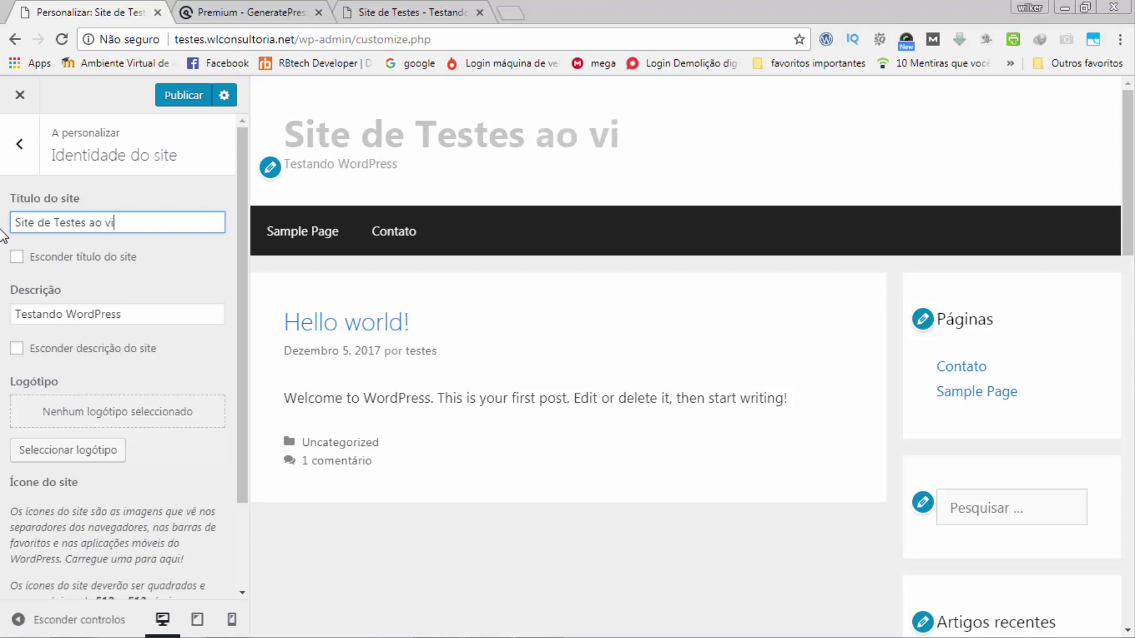
pyautogui.write('vo')
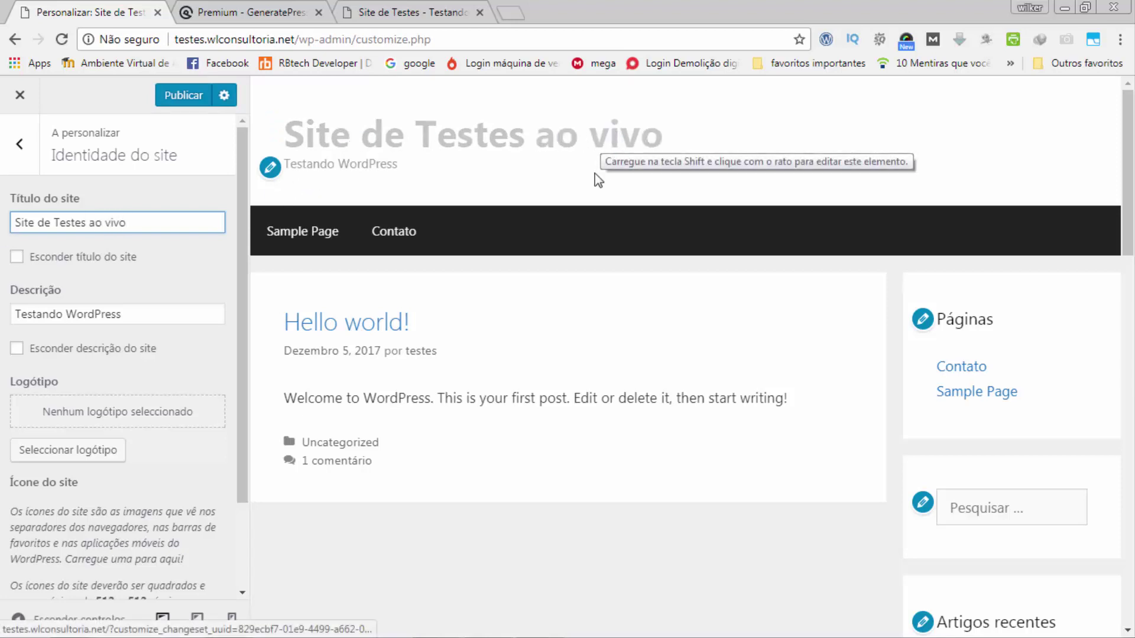
# Change the site description to "Testando WordPress ao vivo" and review the logo and site icon options
pyautogui.click(132, 319)
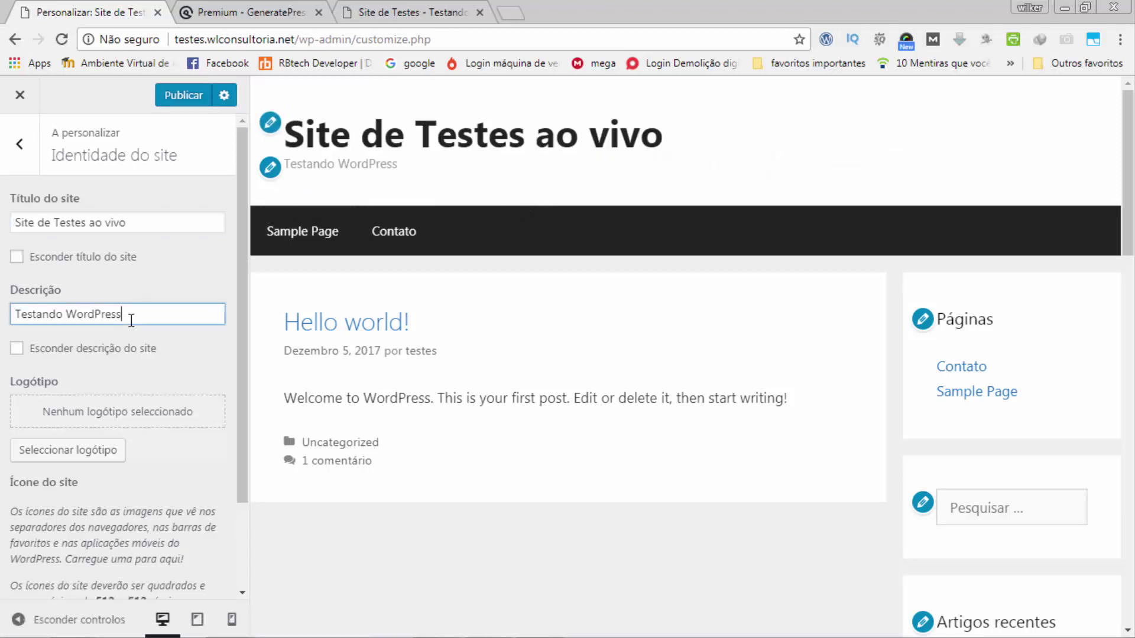
pyautogui.write('ao vivo')
pyautogui.scroll(-2, 195, 335)
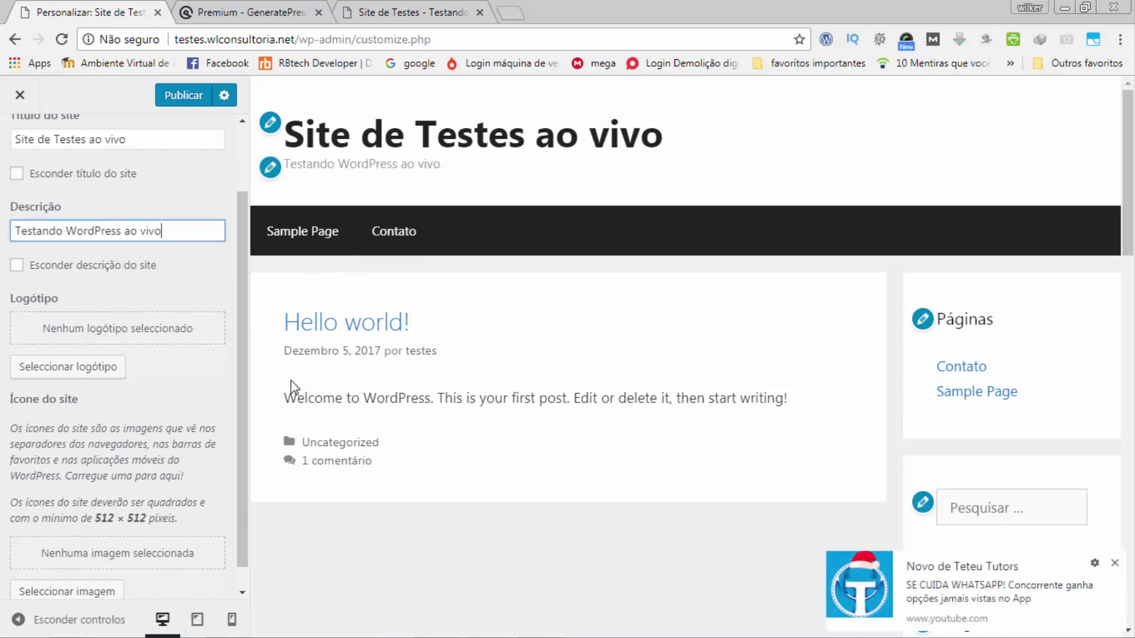
pyautogui.click(1115, 563)
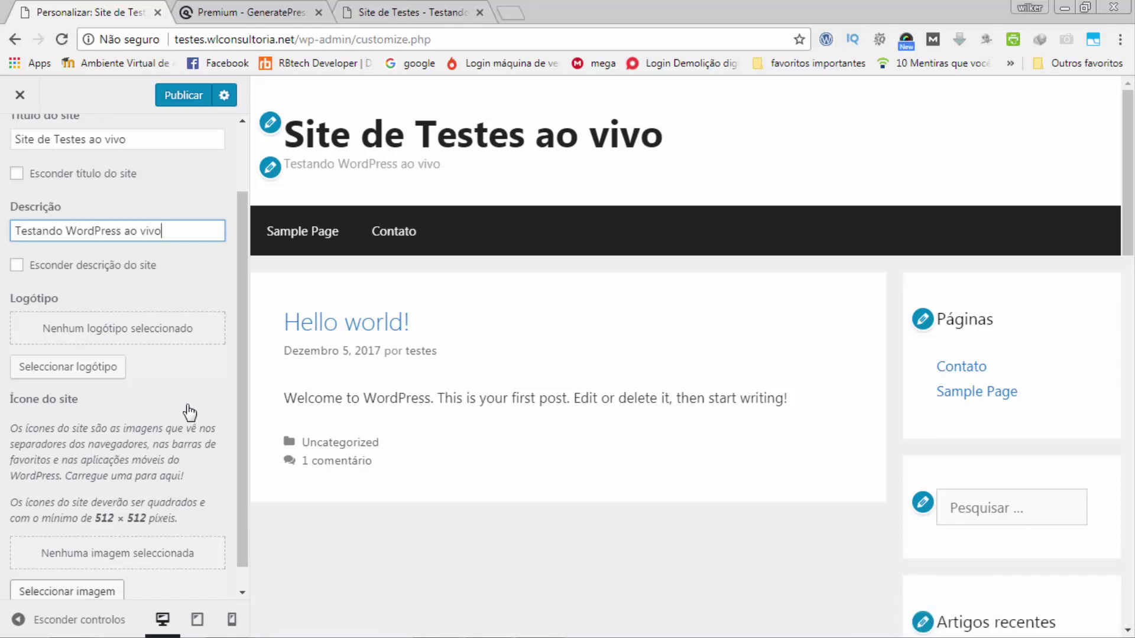
pyautogui.scroll(-1, 185, 411)
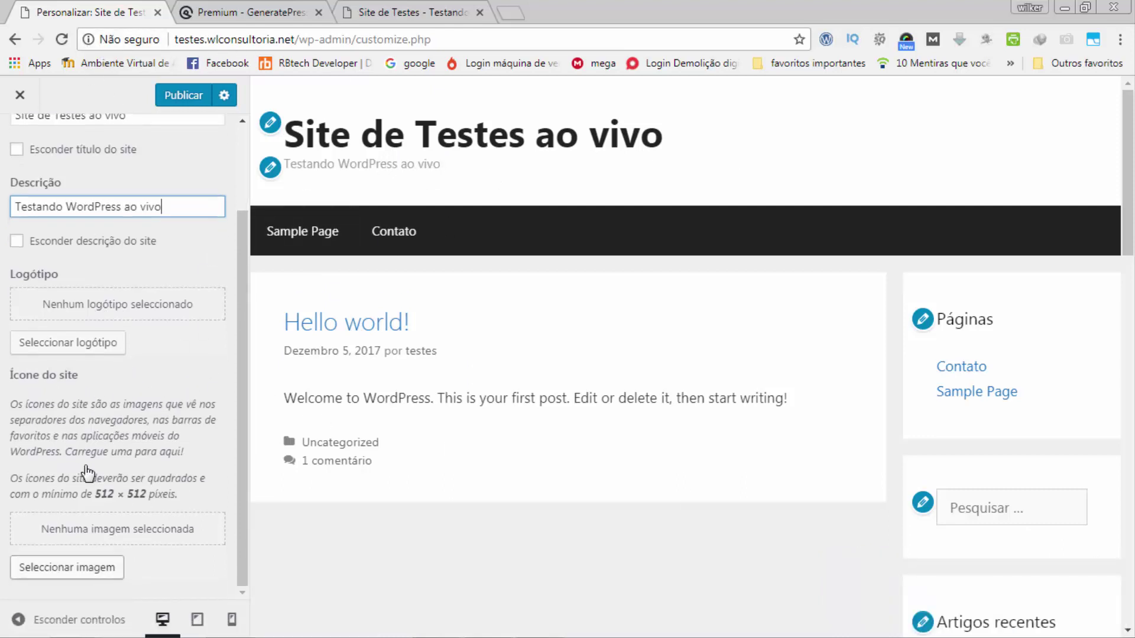
pyautogui.scroll(3, 118, 354)
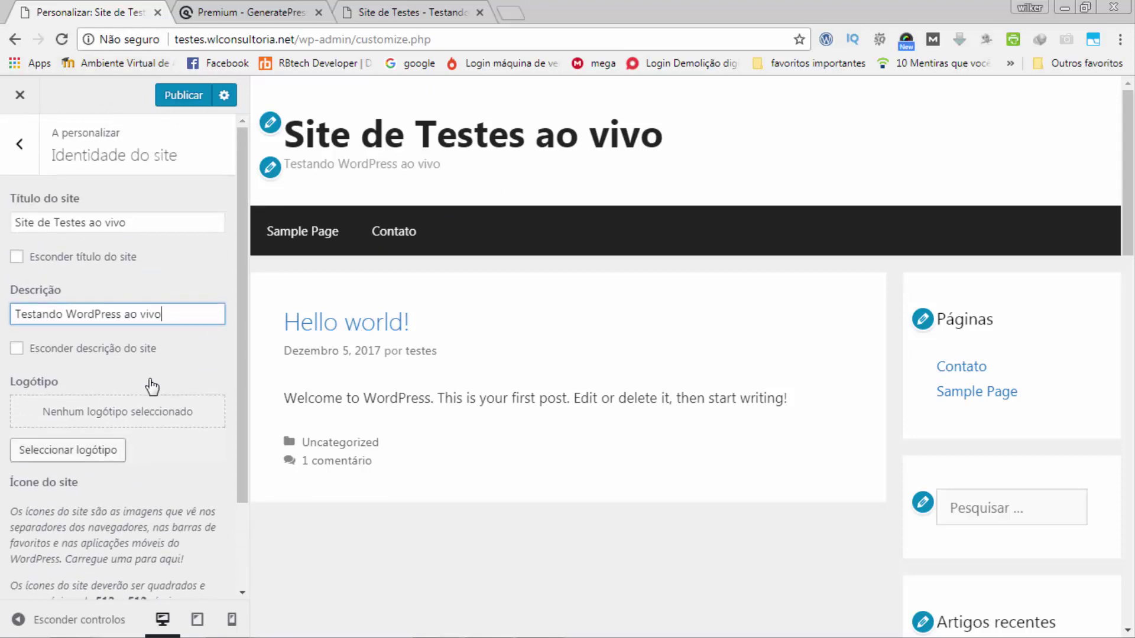
pyautogui.click(20, 149)
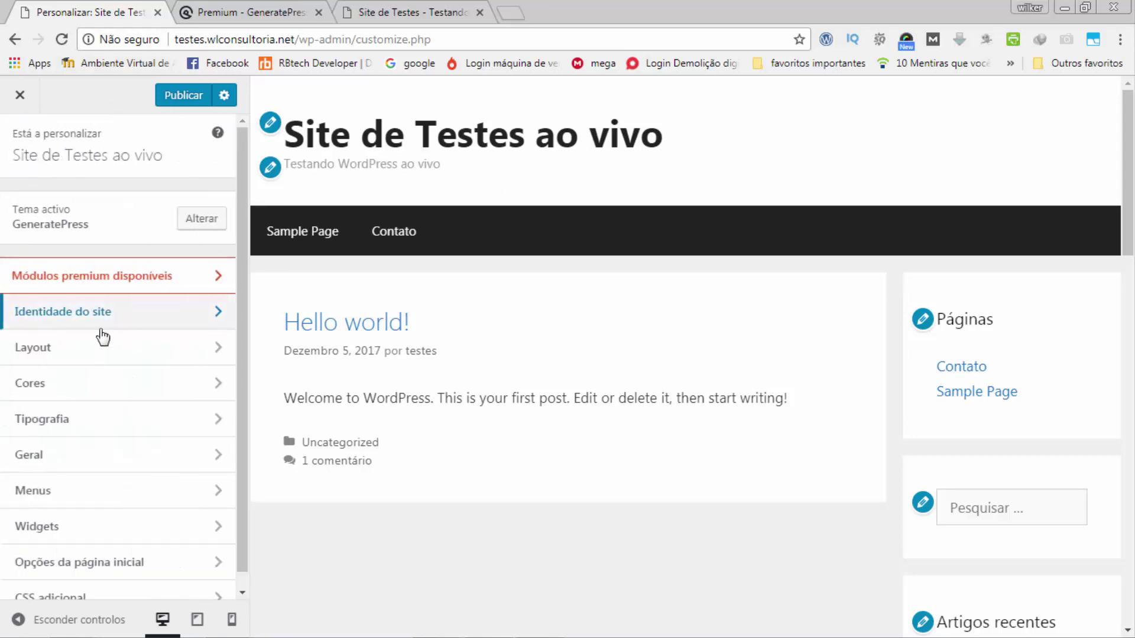
# In the Contentor layout settings, check the content layout options and set the container width to 1140 px
pyautogui.click(118, 349)
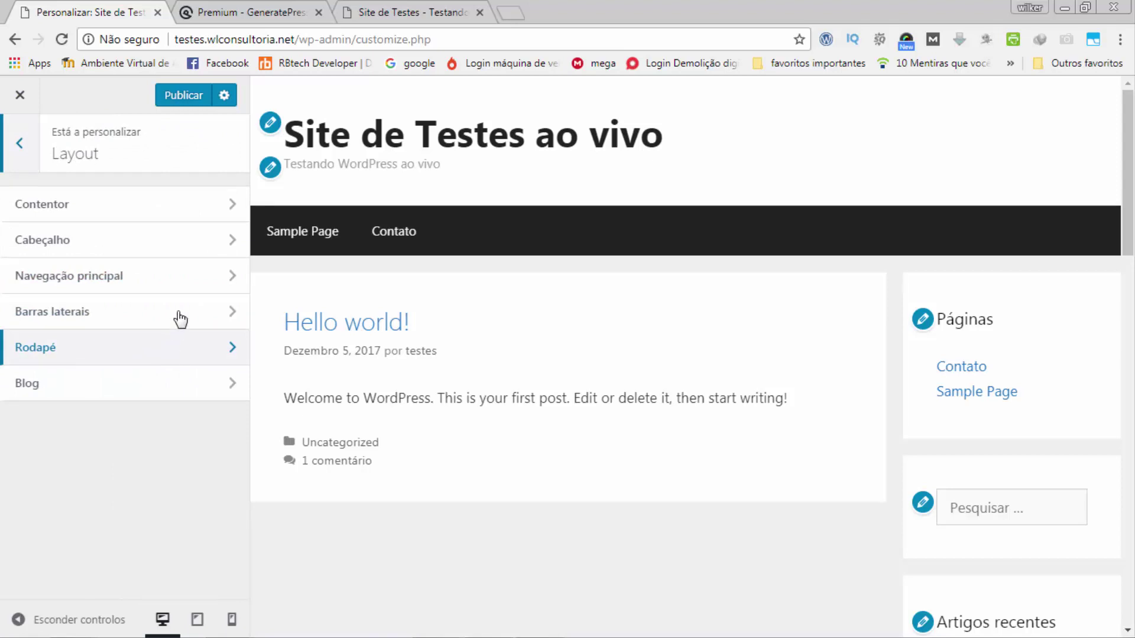
pyautogui.click(226, 204)
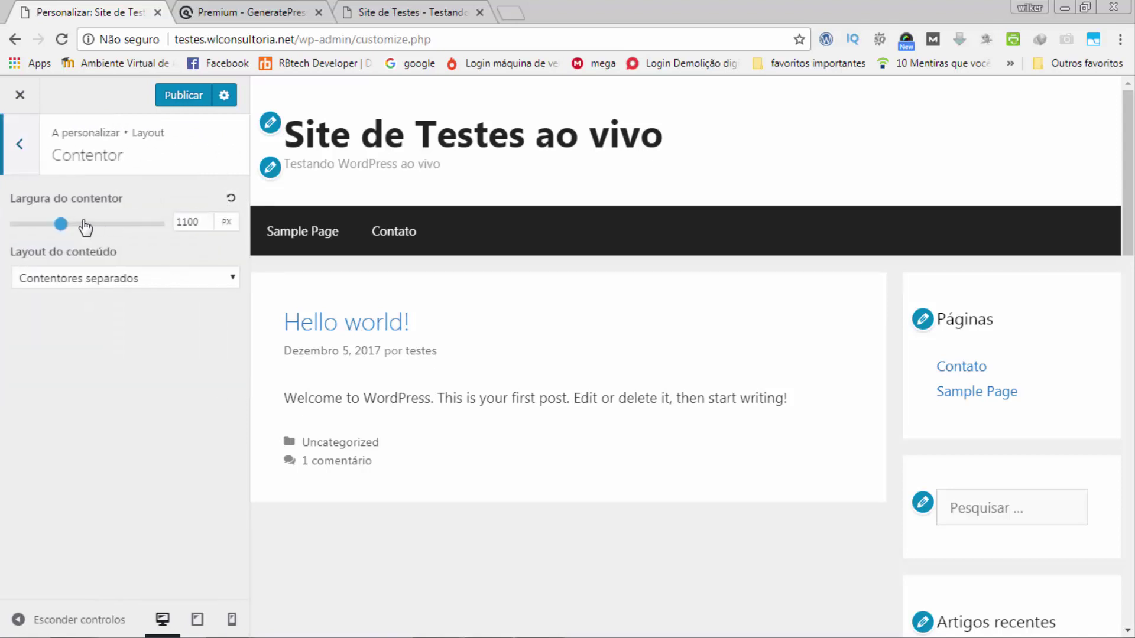
pyautogui.moveTo(63, 224); pyautogui.dragTo(74, 225)
pyautogui.click(139, 279)
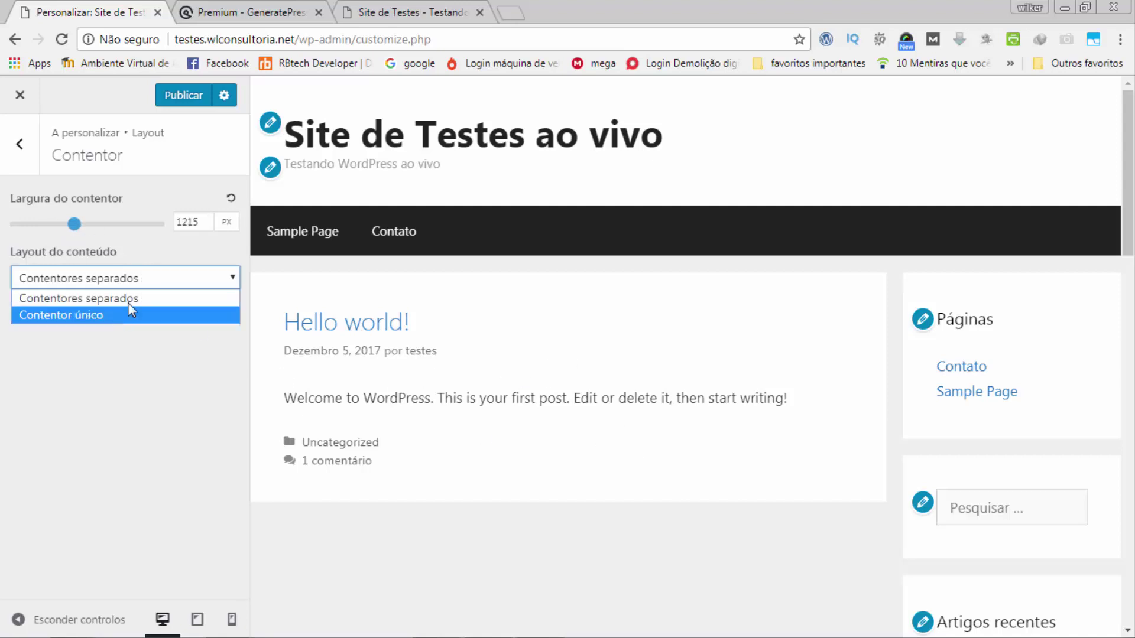
pyautogui.click(124, 397)
pyautogui.moveTo(74, 224); pyautogui.dragTo(66, 224)
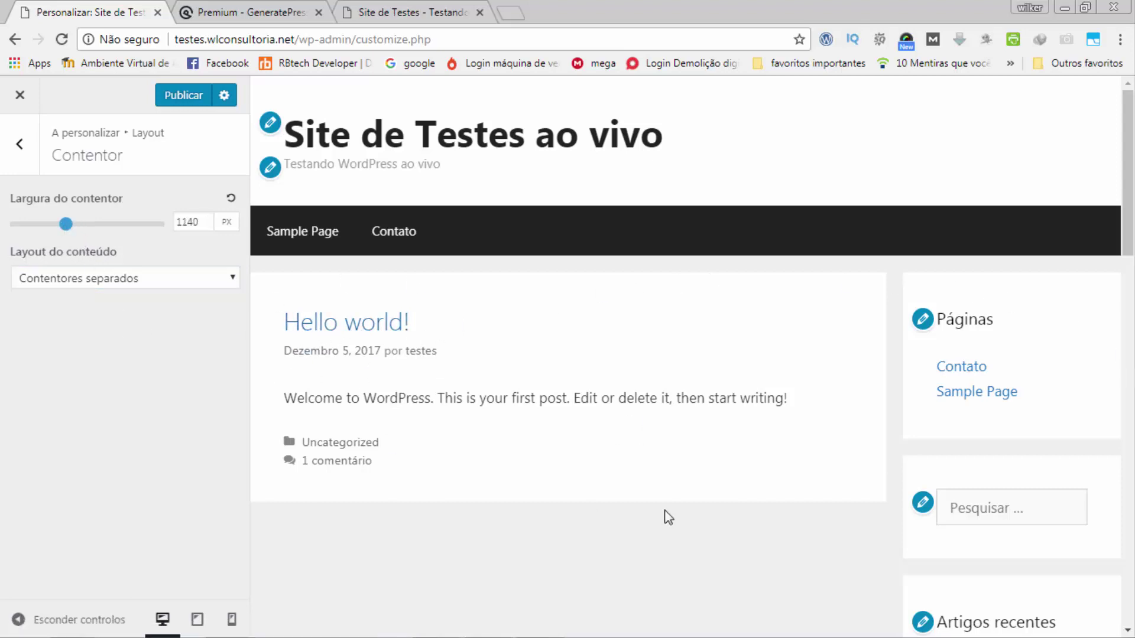
pyautogui.click(19, 148)
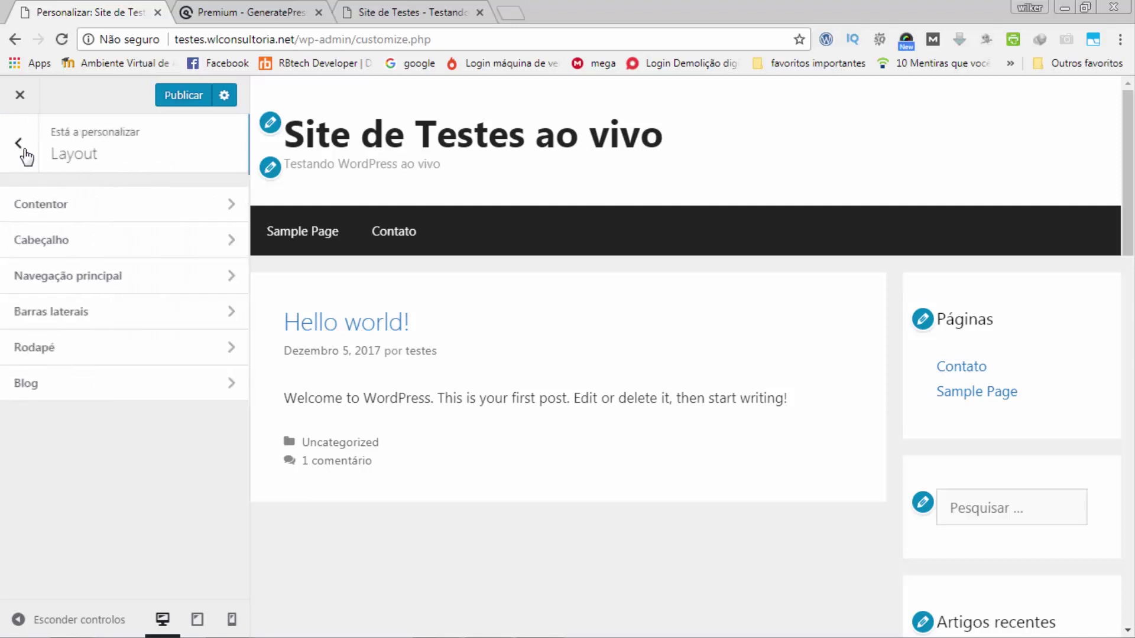
# In the Cabeçalho layout settings, try the Limitada header width and restore it to Largura total
pyautogui.click(142, 250)
pyautogui.click(210, 228)
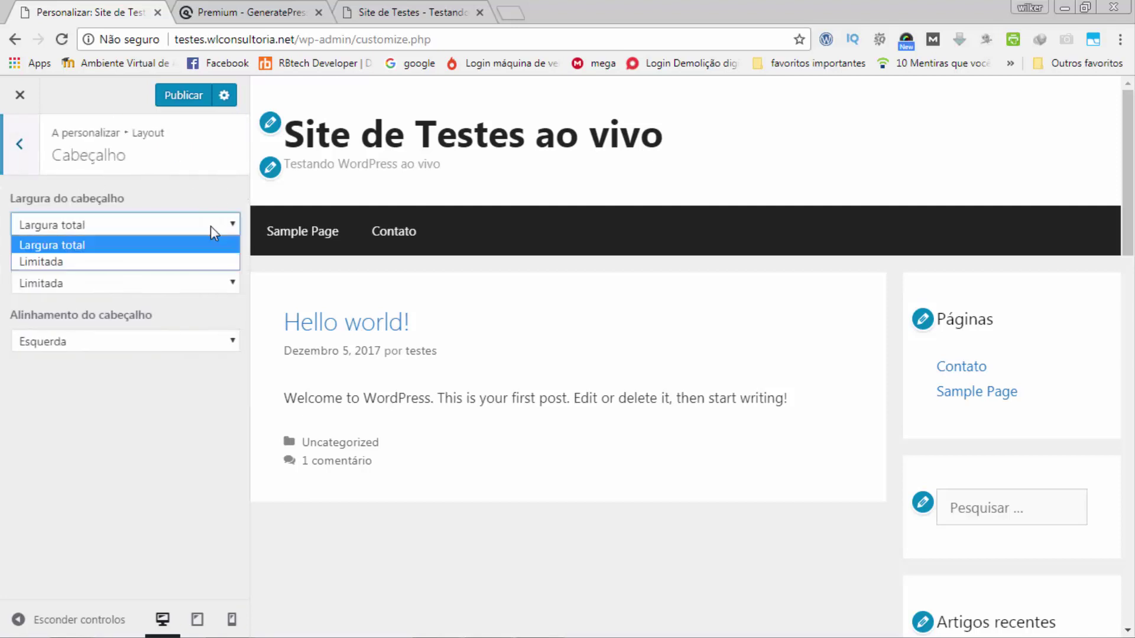
pyautogui.click(130, 261)
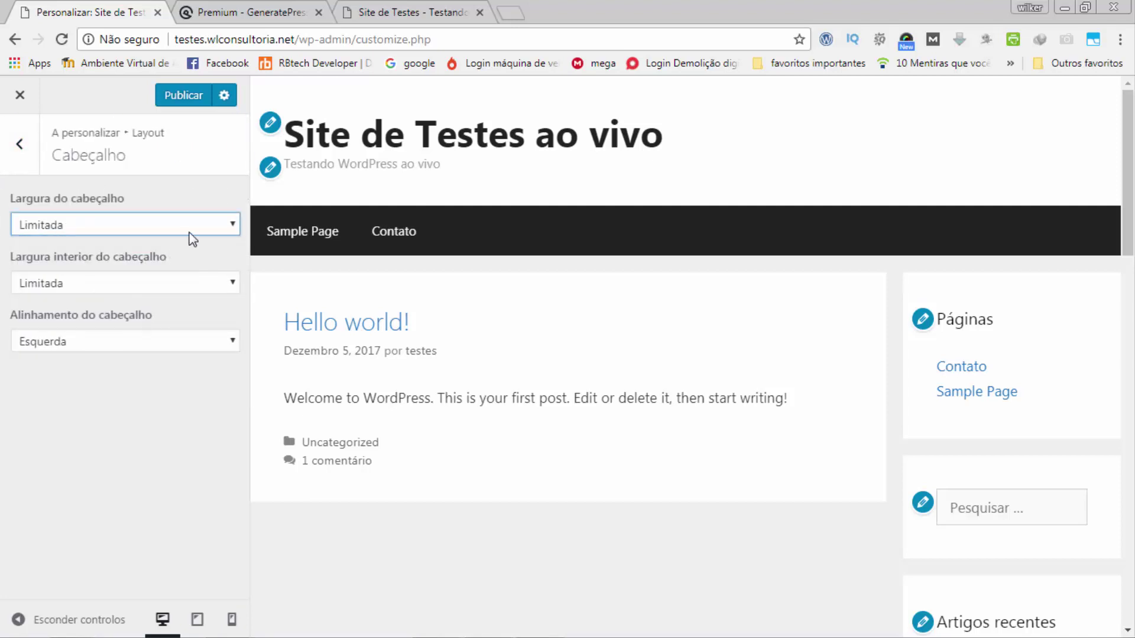
pyautogui.click(190, 230)
pyautogui.click(152, 245)
# Try the Largura total inner header width and set it back to Limitada
pyautogui.click(166, 284)
pyautogui.click(119, 319)
pyautogui.click(139, 281)
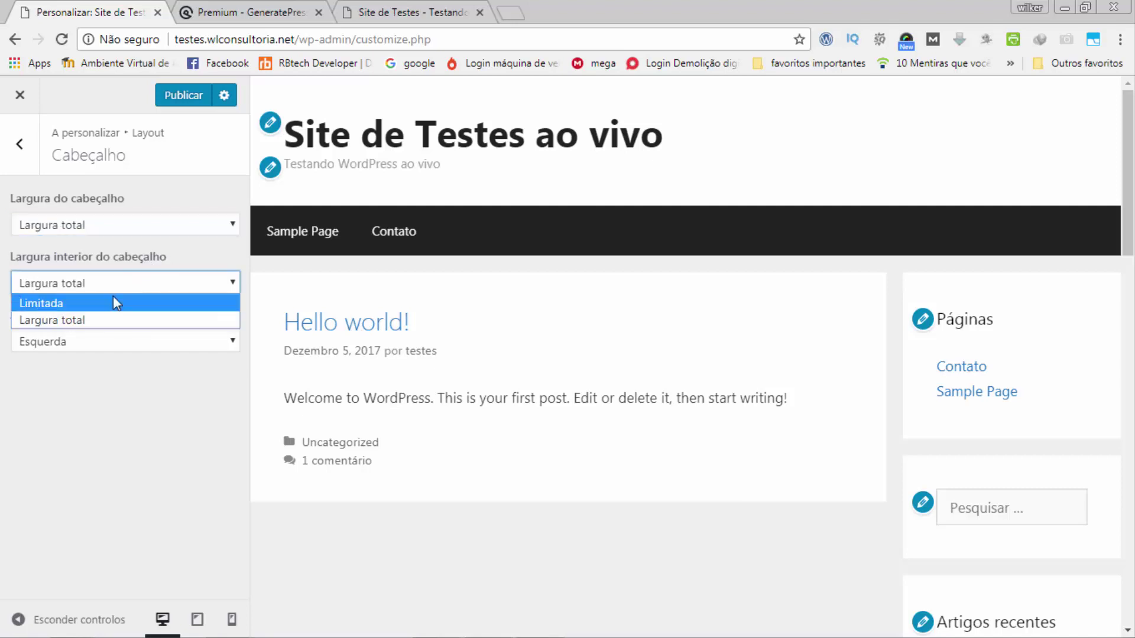
pyautogui.click(122, 298)
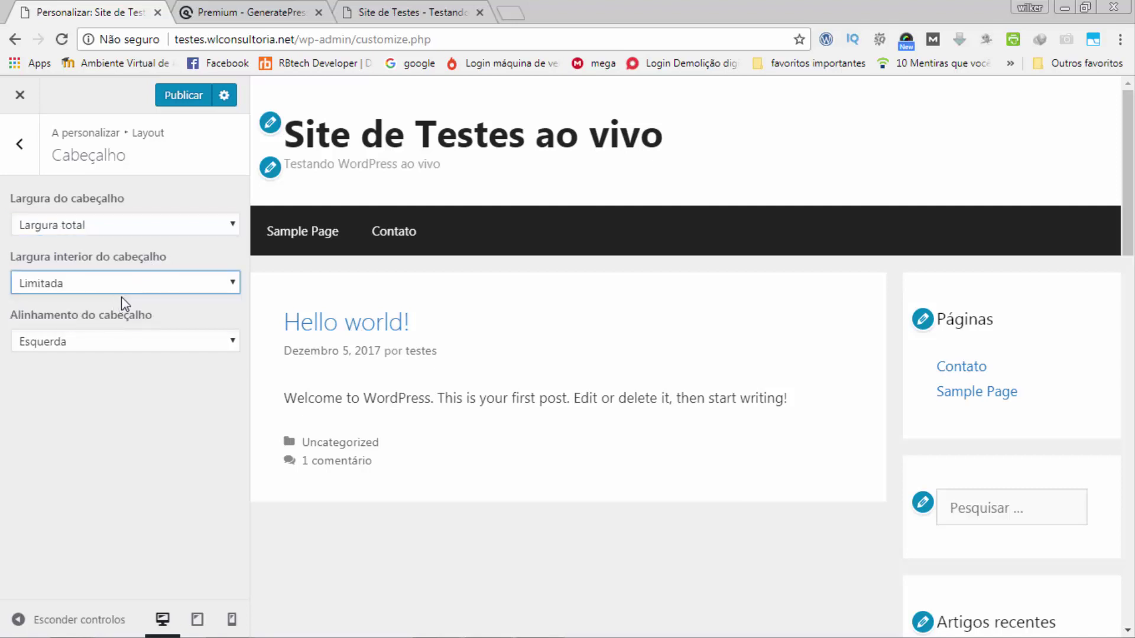
# Try the Direita header alignment, restore it to Esquerda and leave the header settings
pyautogui.click(129, 343)
pyautogui.click(95, 394)
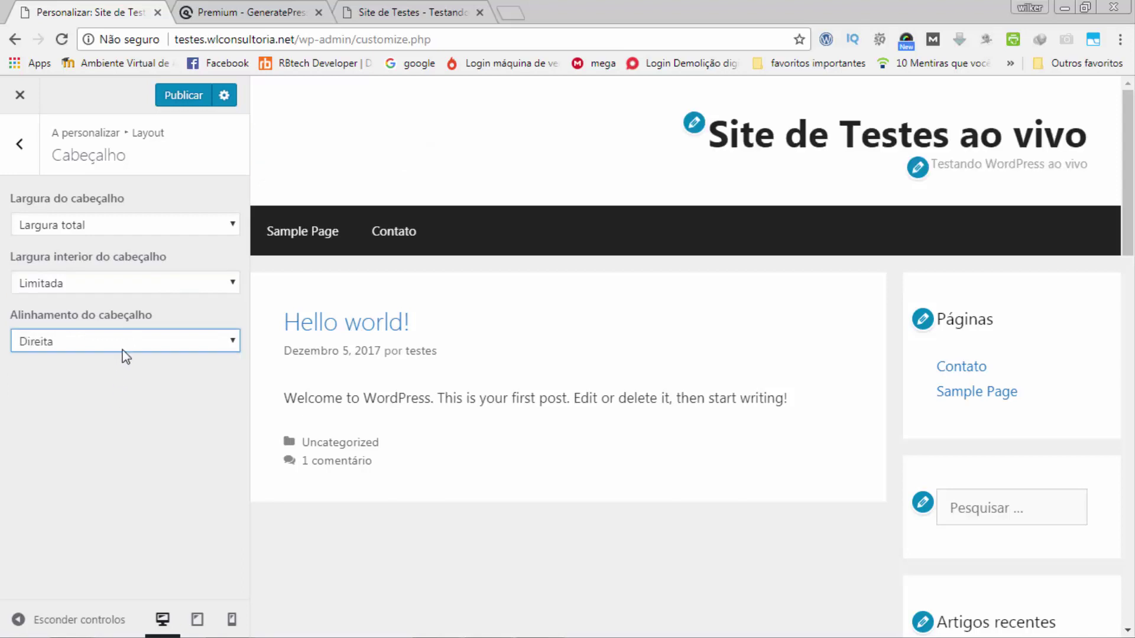
pyautogui.click(126, 348)
pyautogui.click(83, 378)
pyautogui.click(134, 347)
pyautogui.click(94, 362)
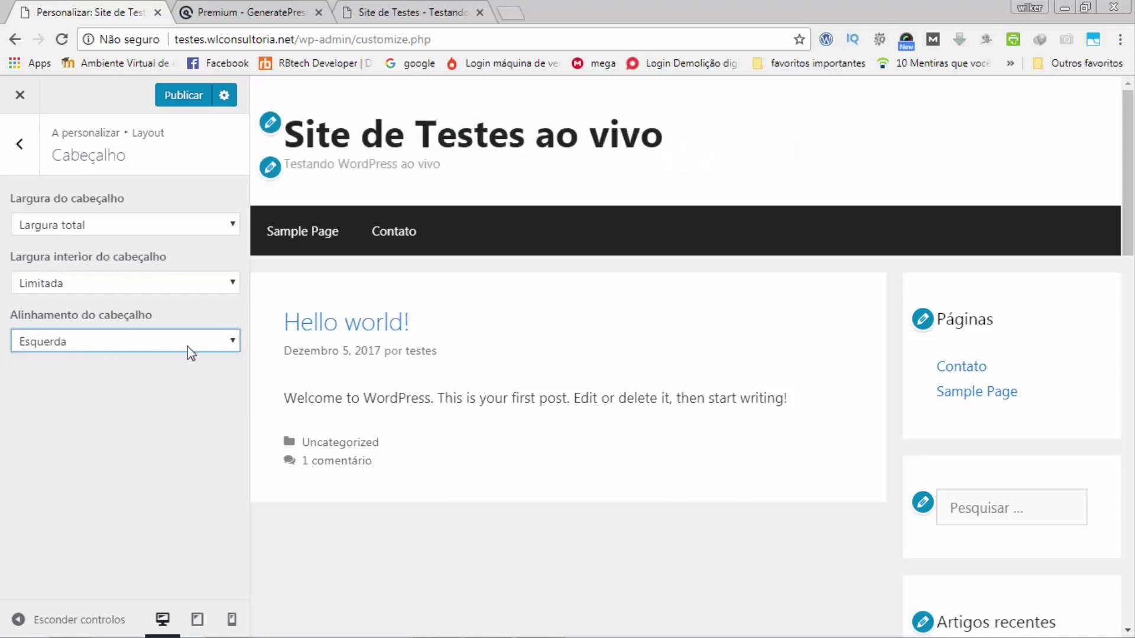
pyautogui.click(21, 144)
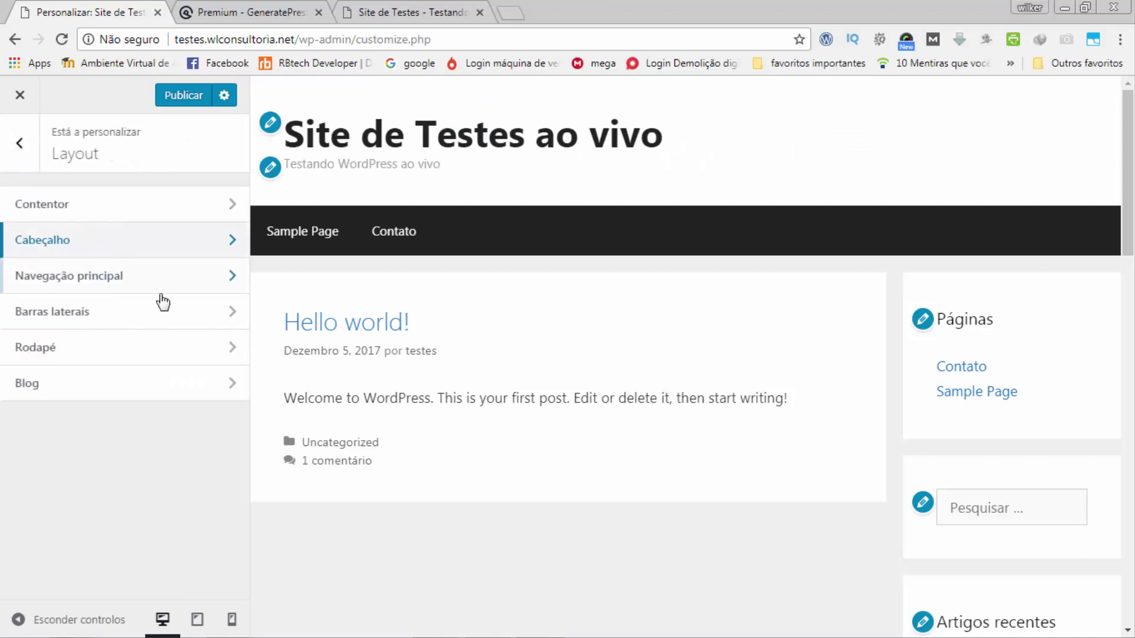
# Open the Navegação principal layout settings and review the navigation width and inner width options
pyautogui.click(185, 289)
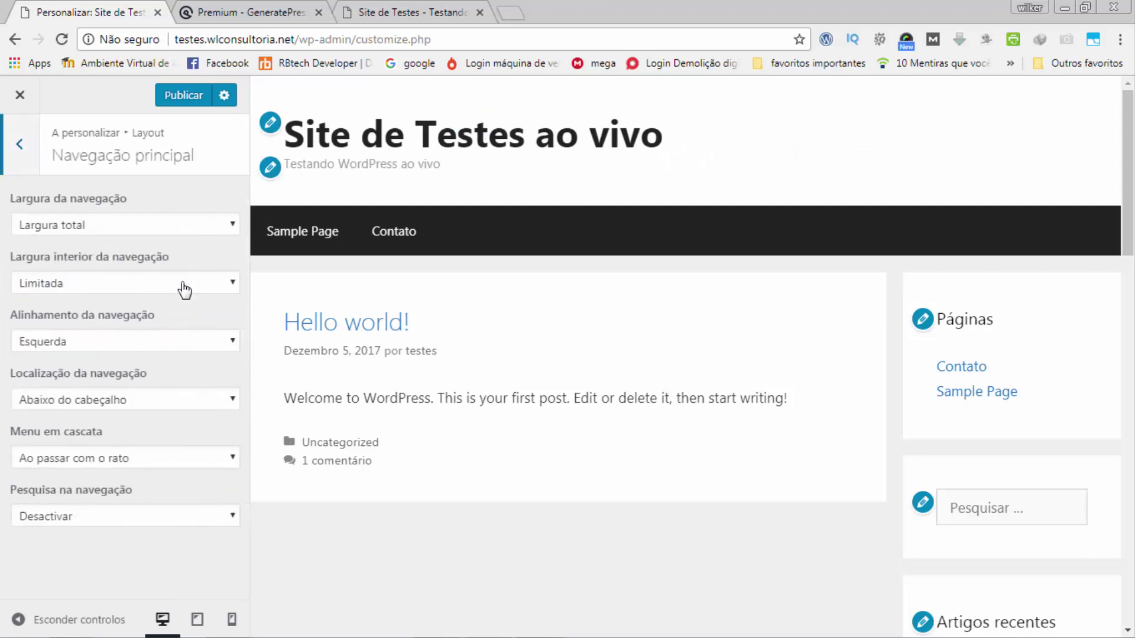
pyautogui.click(149, 229)
pyautogui.click(136, 239)
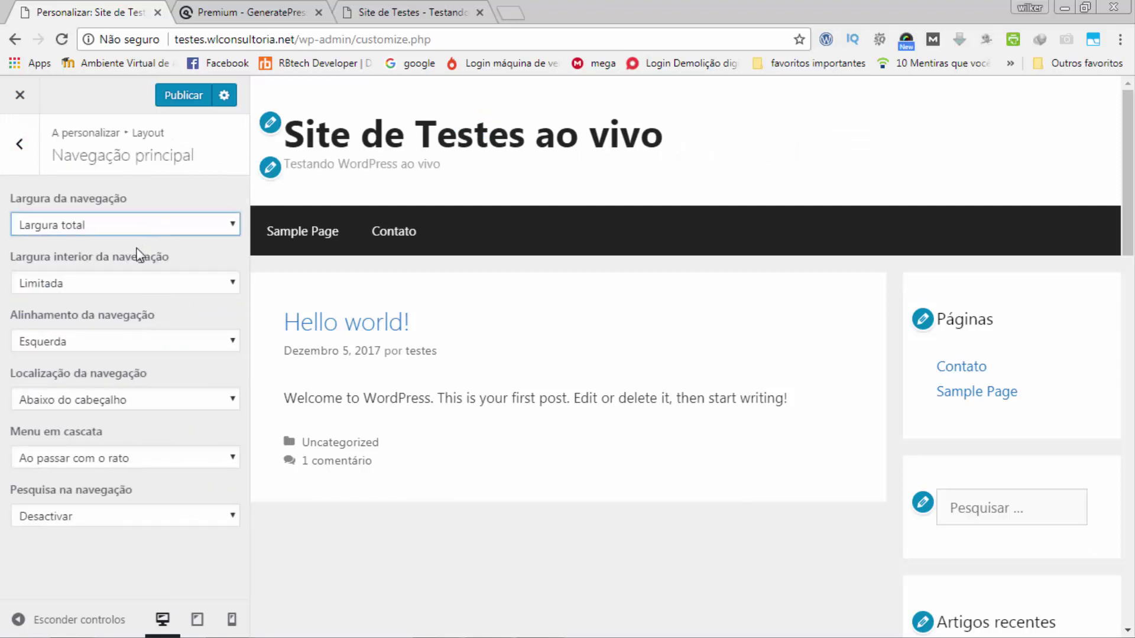
pyautogui.click(136, 276)
pyautogui.click(138, 275)
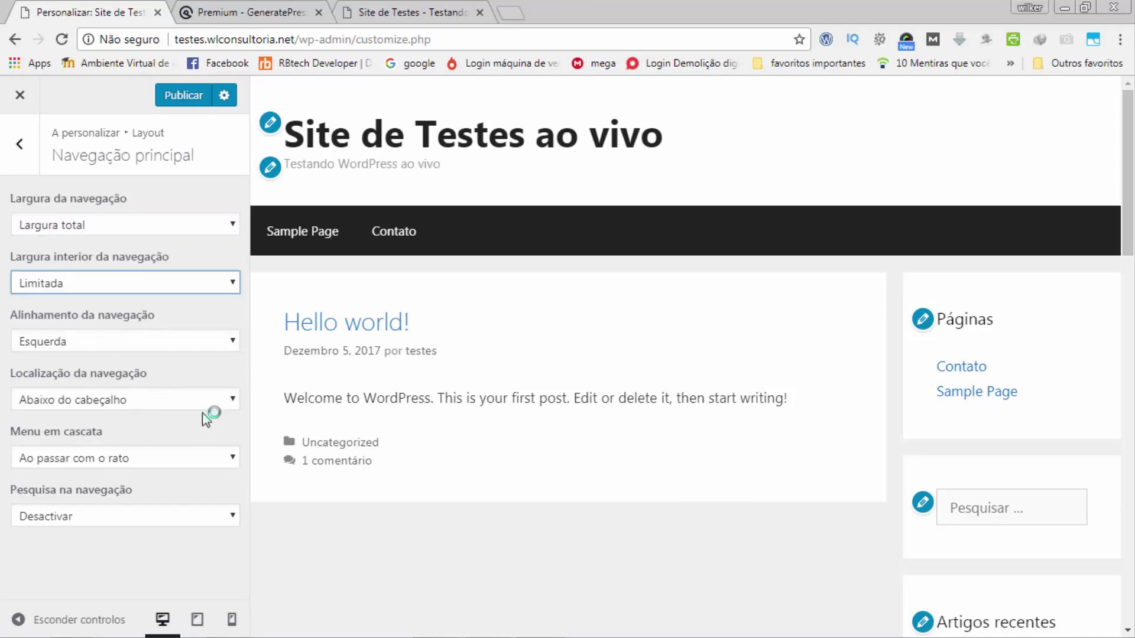
# Set Pesquisa na navegação to Activar and leave the main navigation settings
pyautogui.click(175, 519)
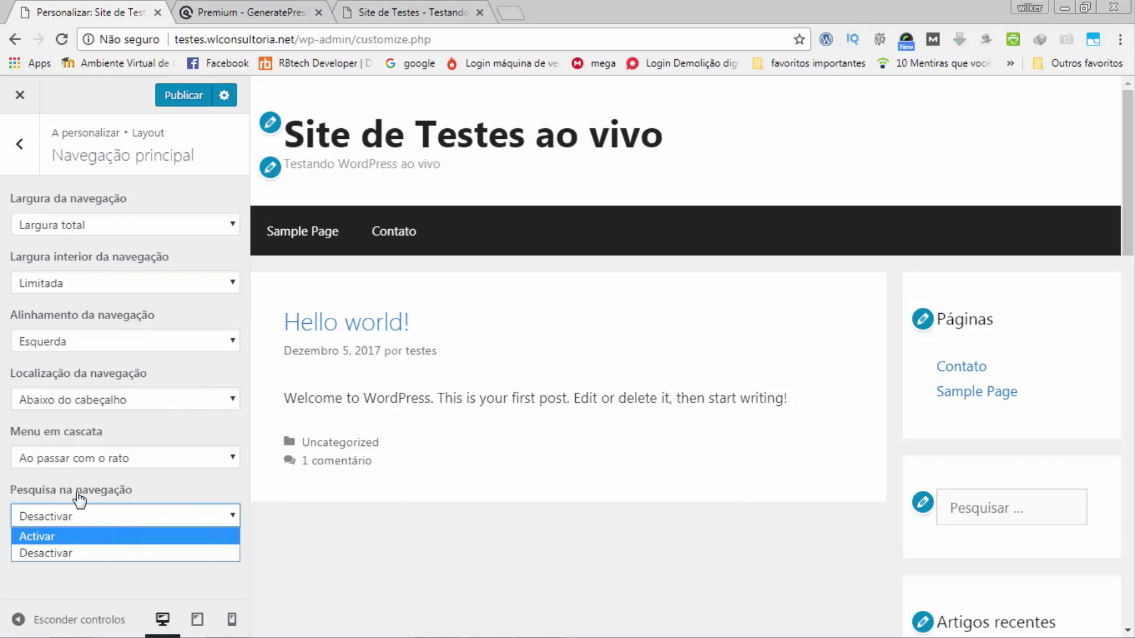
pyautogui.click(61, 537)
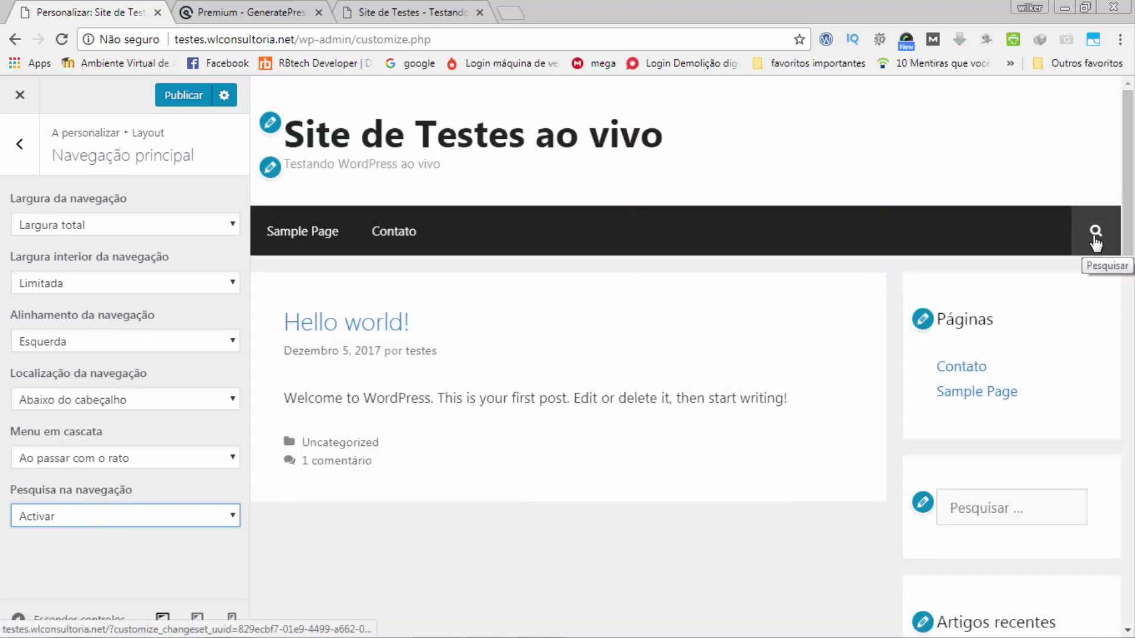
pyautogui.click(21, 144)
# In the Barras laterais settings, set both the general and the blog sidebar layout to Barra / Conteúdo
pyautogui.click(189, 311)
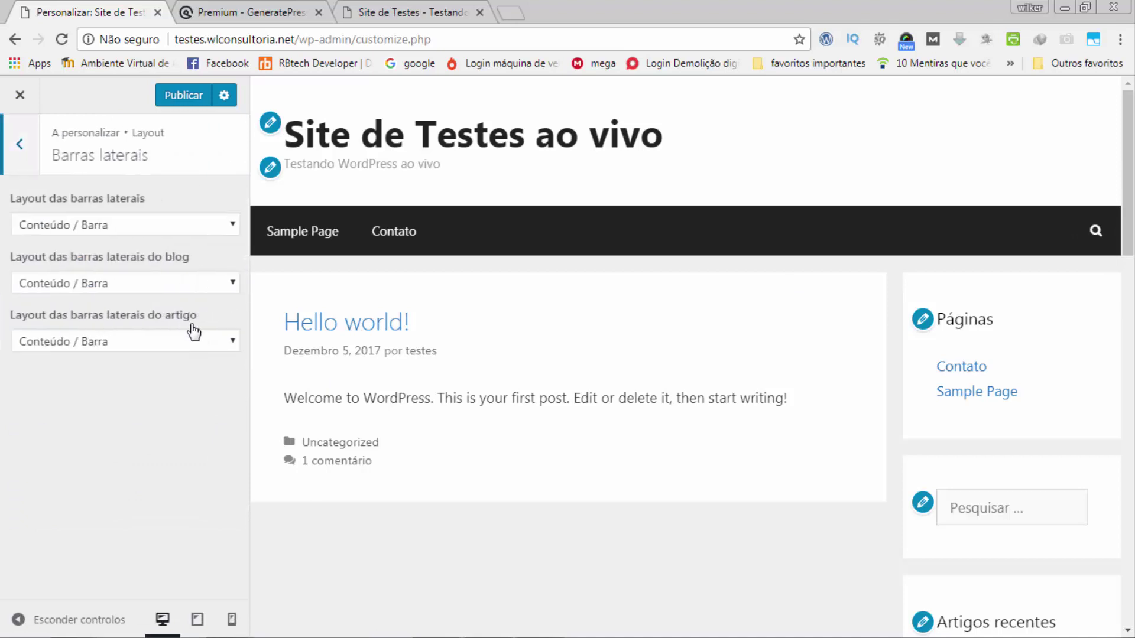
pyautogui.click(136, 225)
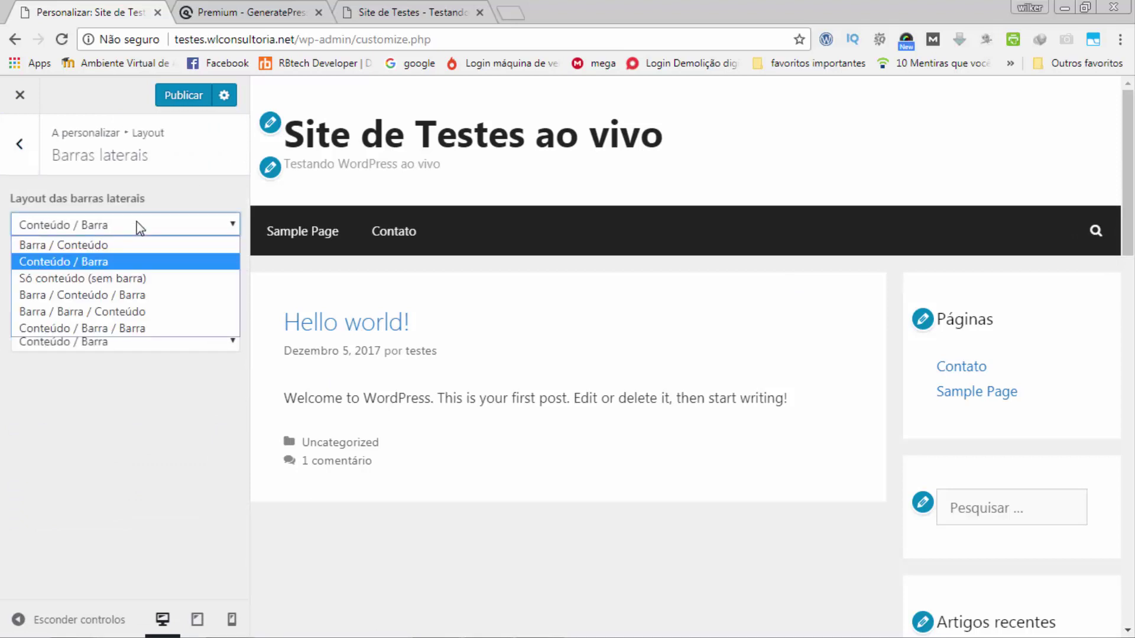
pyautogui.click(94, 245)
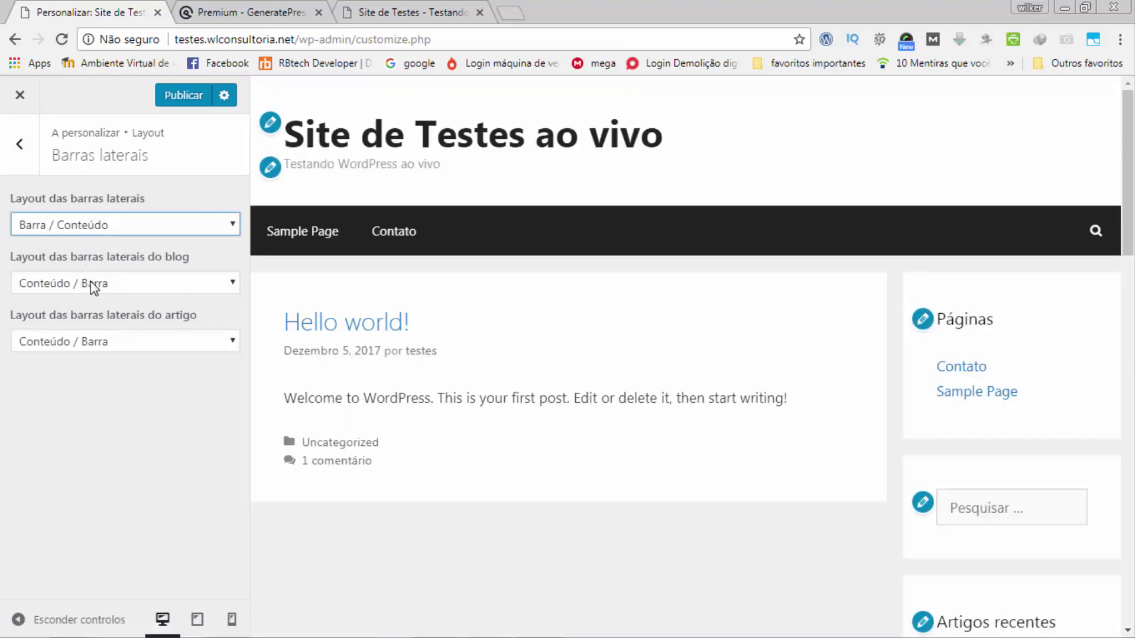
pyautogui.click(93, 286)
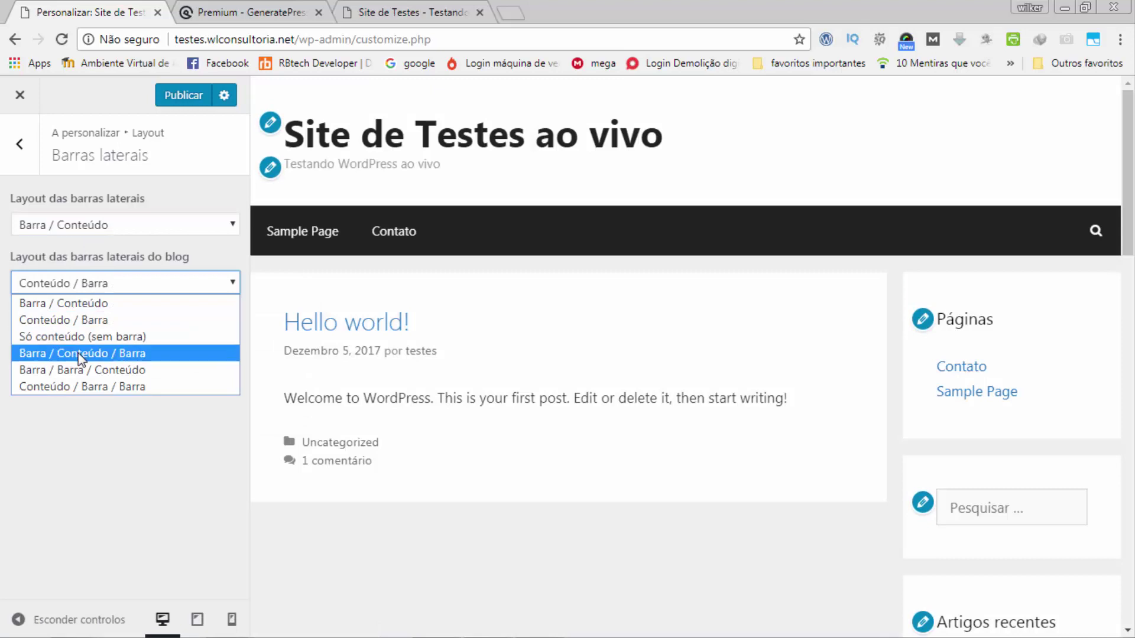
pyautogui.click(88, 303)
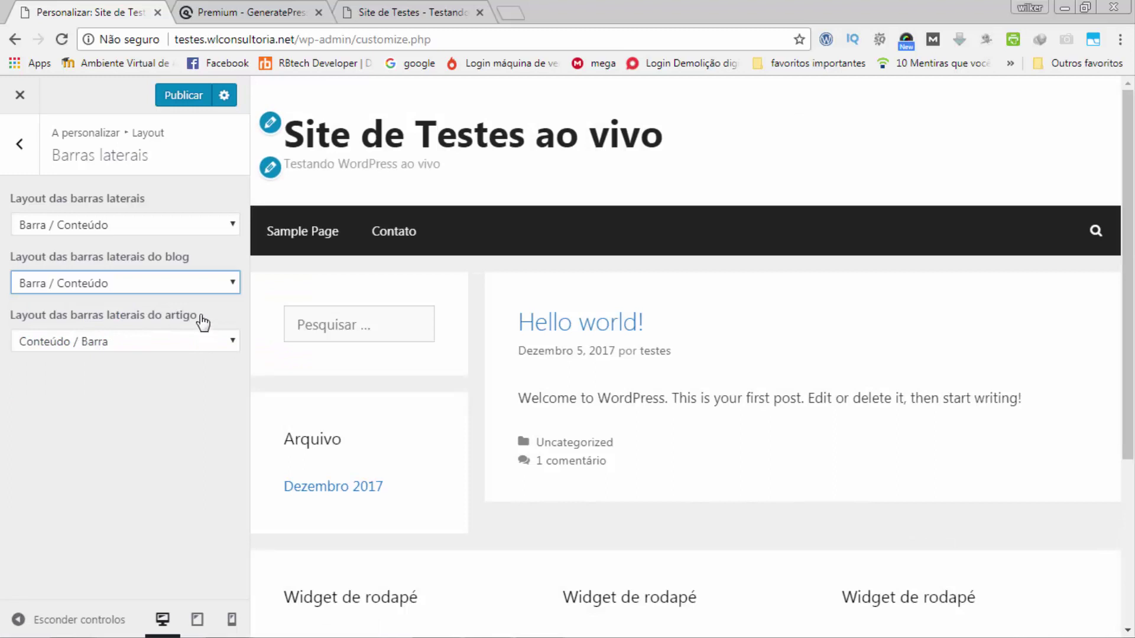
# Try the Barra / Barra / Conteúdo layout for the blog sidebars, restore Barra / Conteúdo and leave the sidebar settings
pyautogui.click(157, 290)
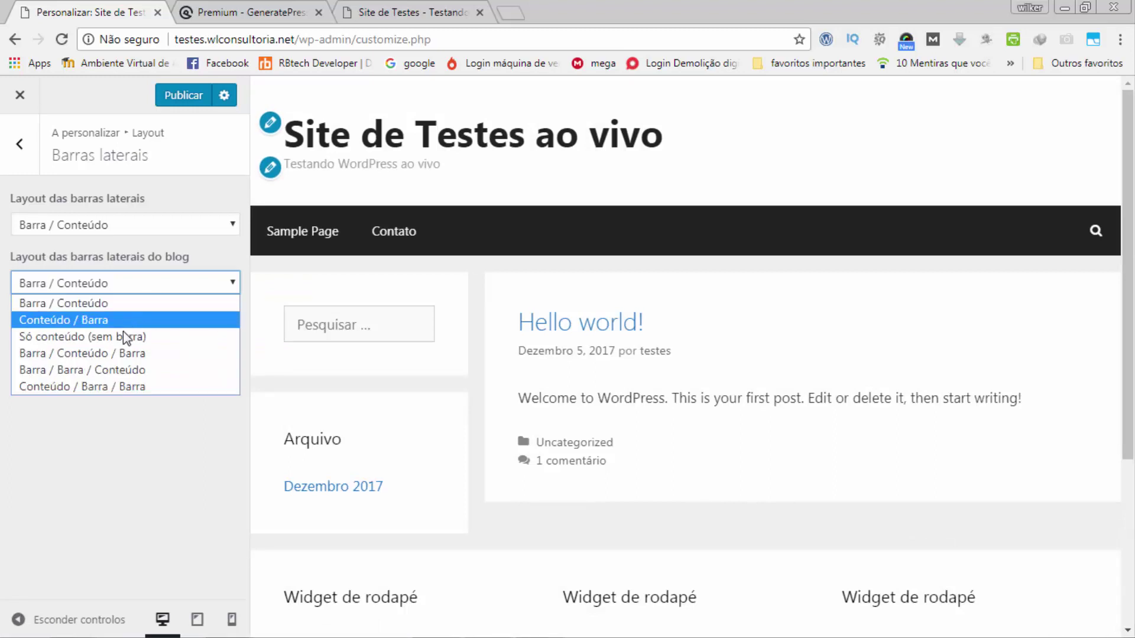
pyautogui.click(115, 370)
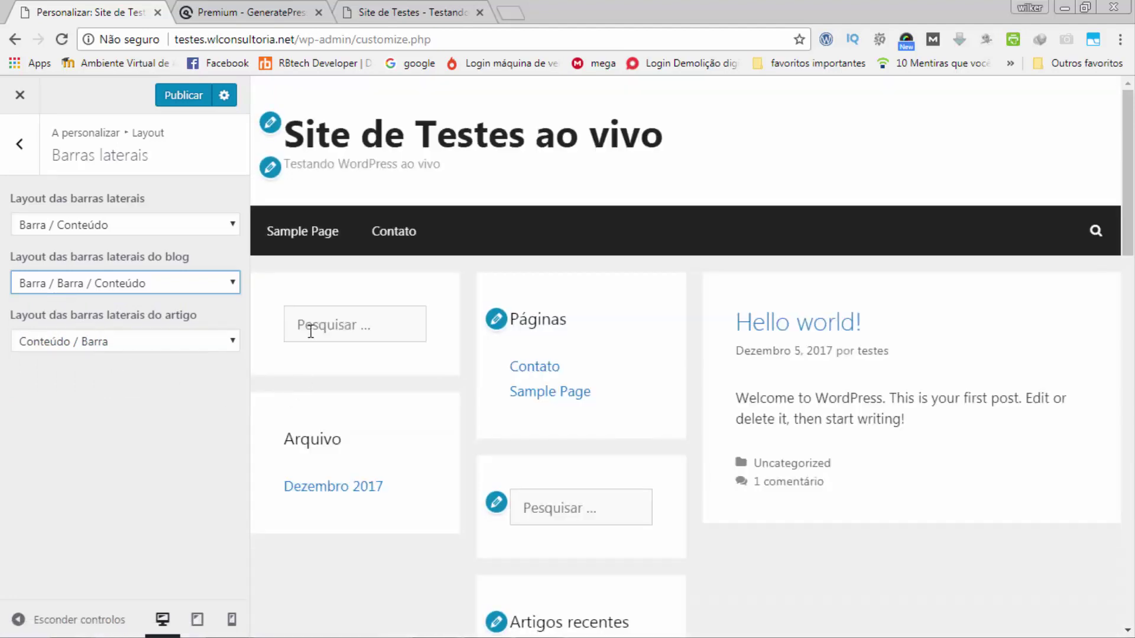
pyautogui.click(177, 283)
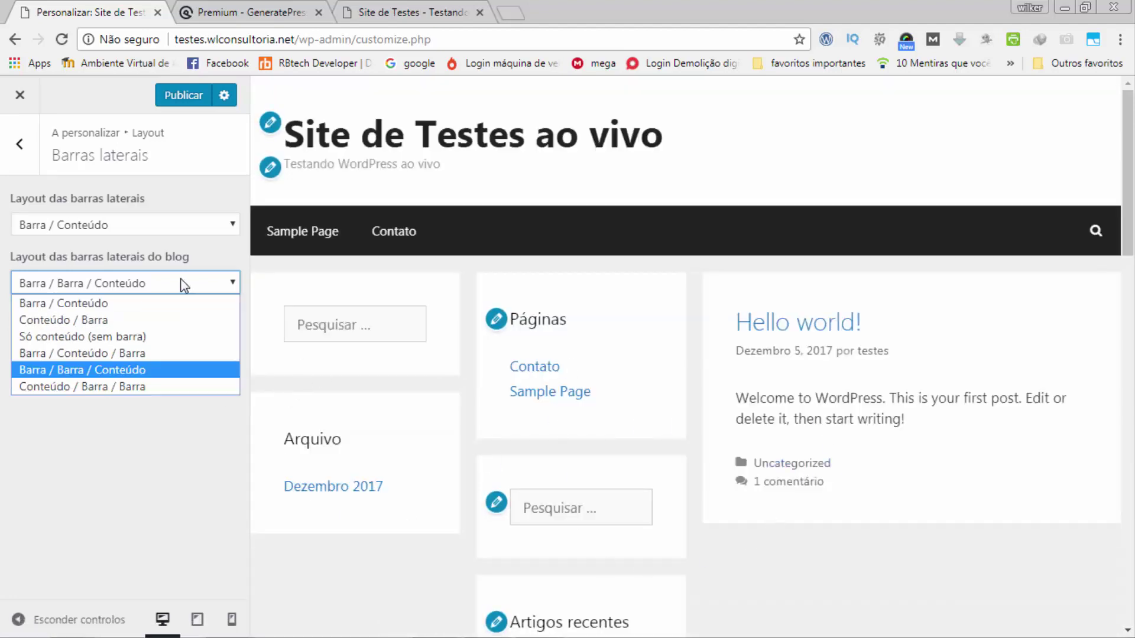
pyautogui.click(113, 304)
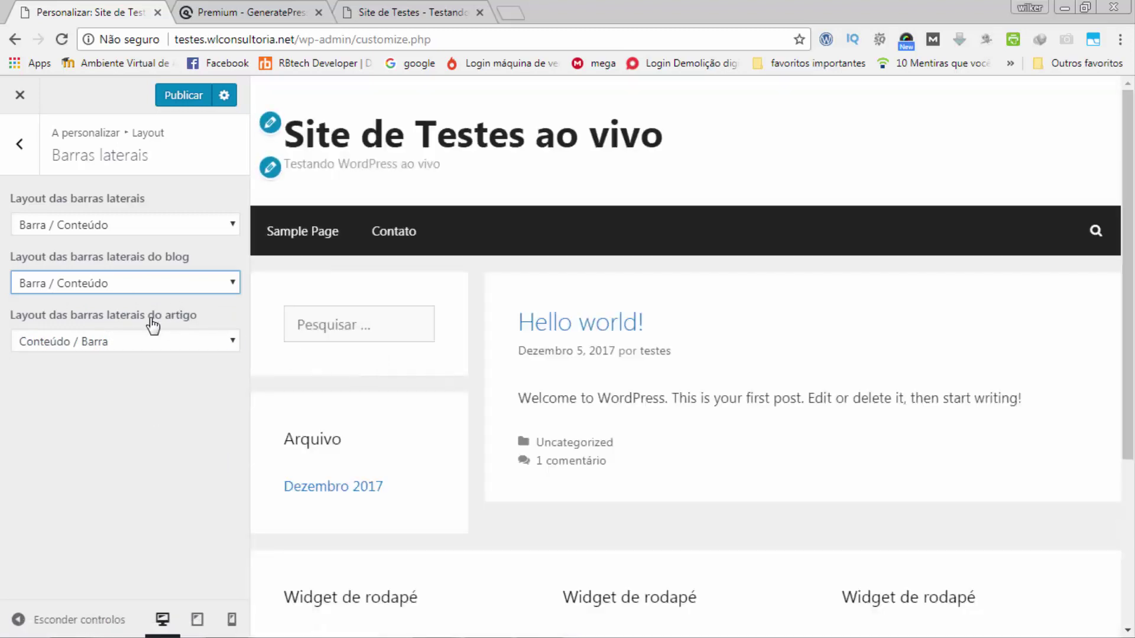
pyautogui.click(20, 144)
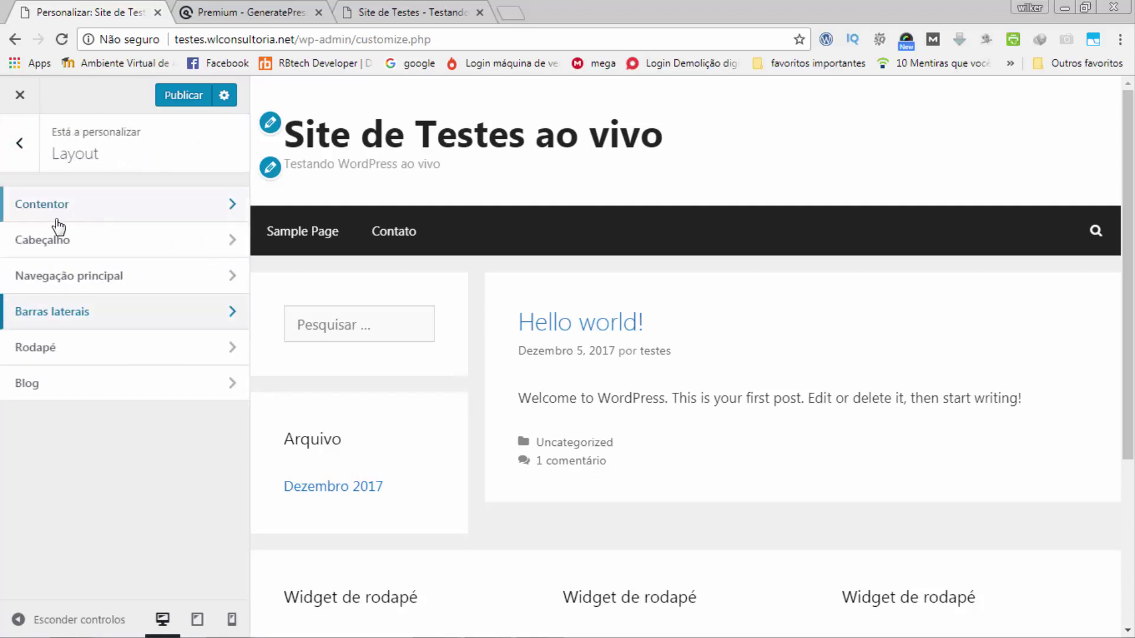
pyautogui.click(170, 327)
pyautogui.click(36, 140)
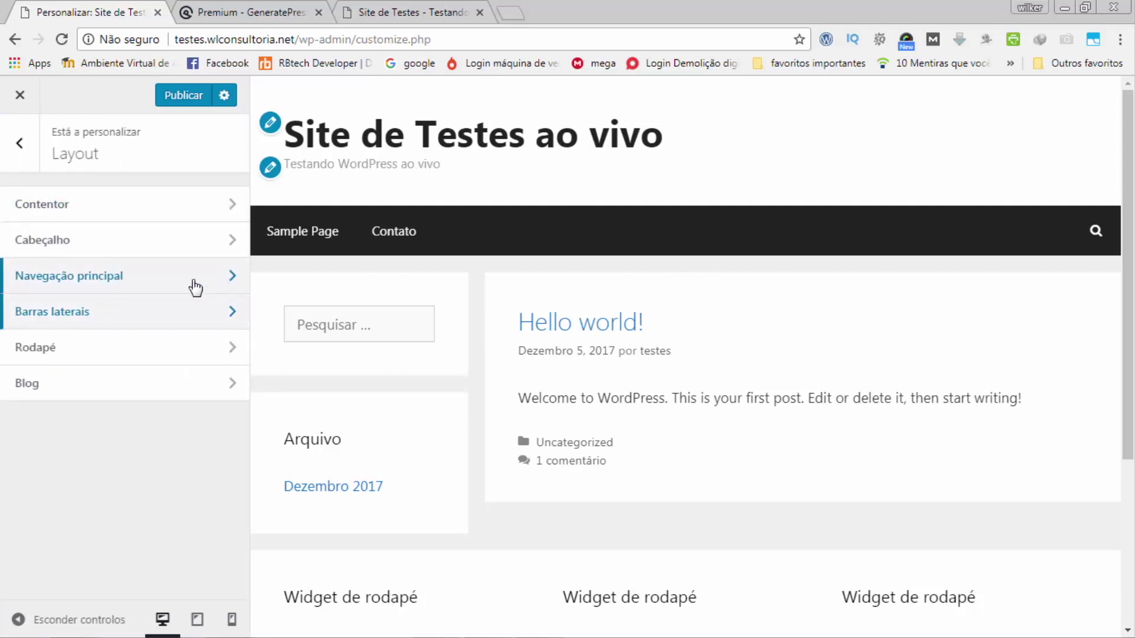
# In the Rodapé layout settings, review the footer width options and set Botão voltar ao topo to Activar
pyautogui.click(157, 355)
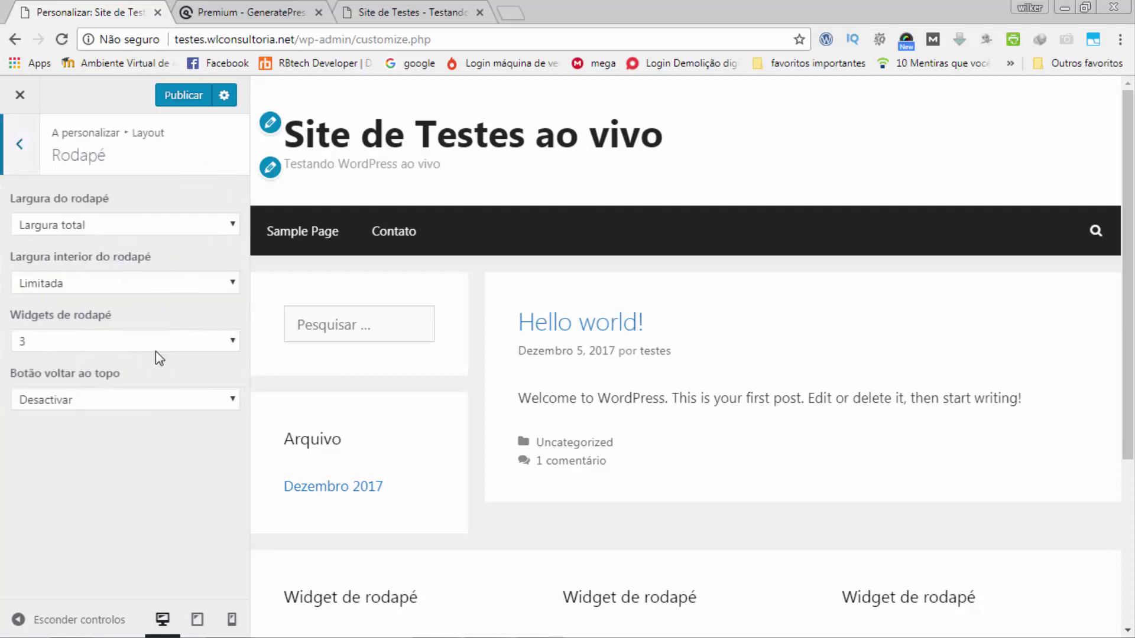
pyautogui.click(155, 228)
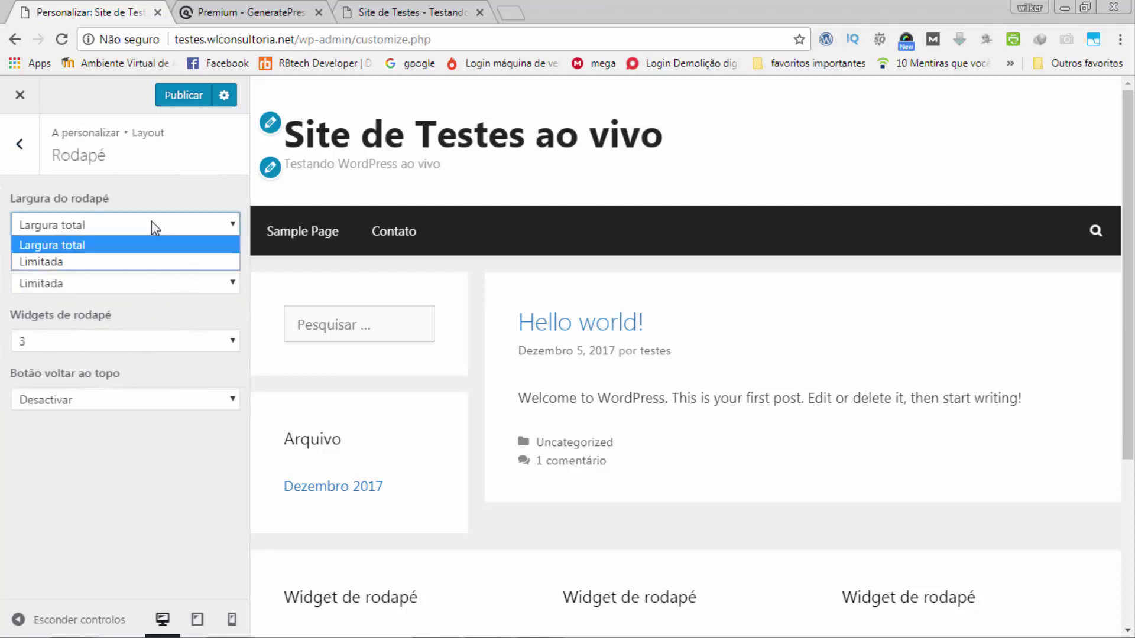
pyautogui.click(147, 221)
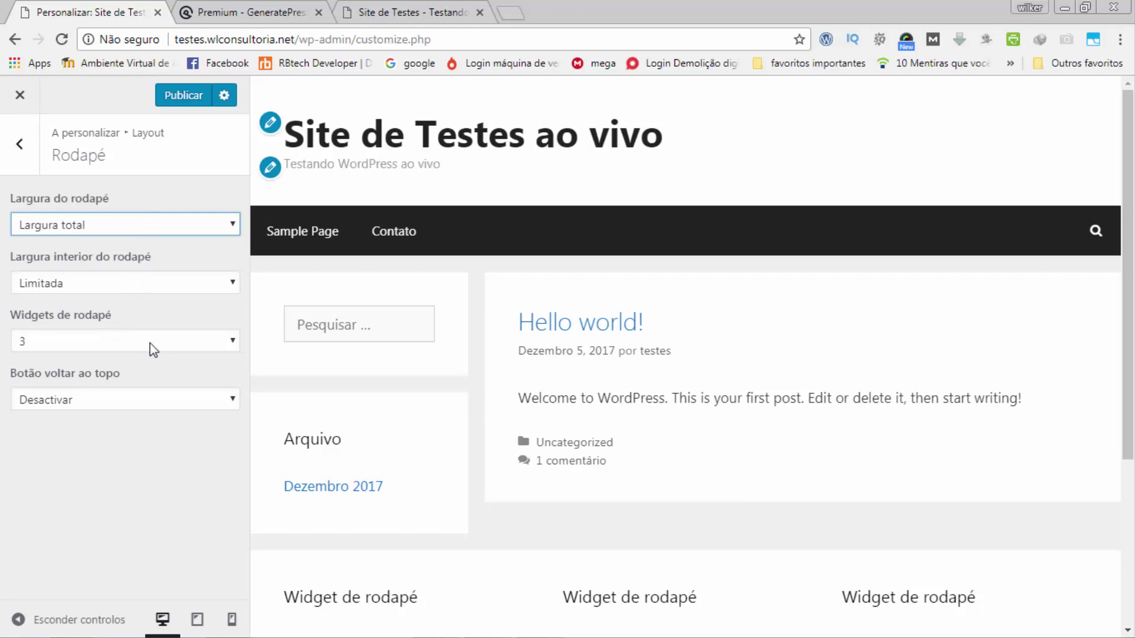
pyautogui.scroll(-4, 541, 387)
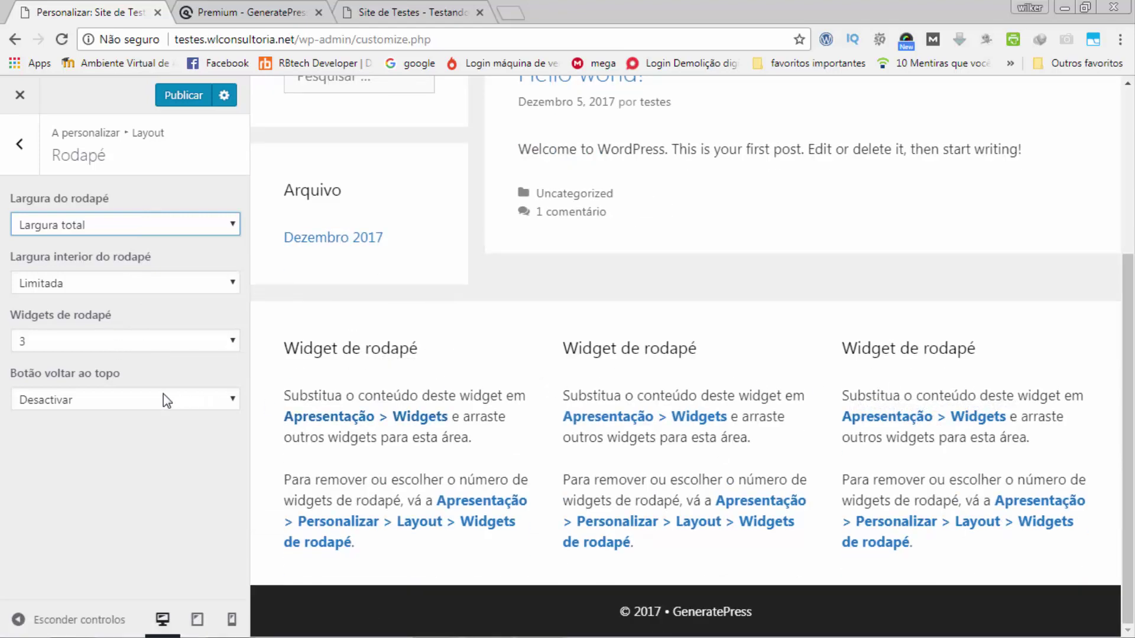
pyautogui.click(86, 408)
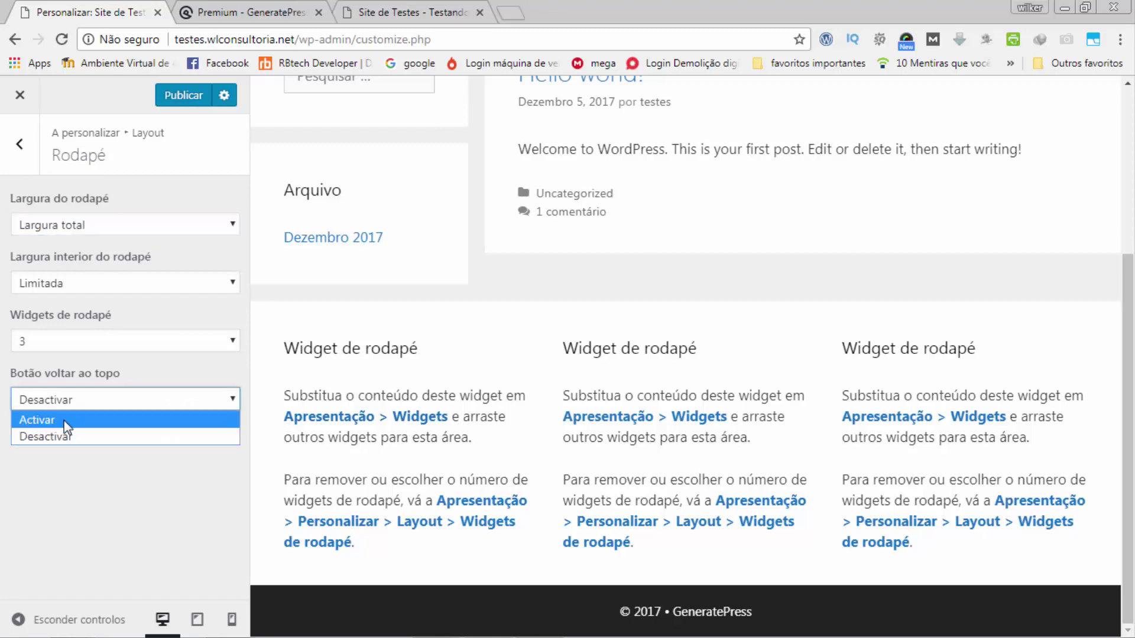
pyautogui.click(89, 421)
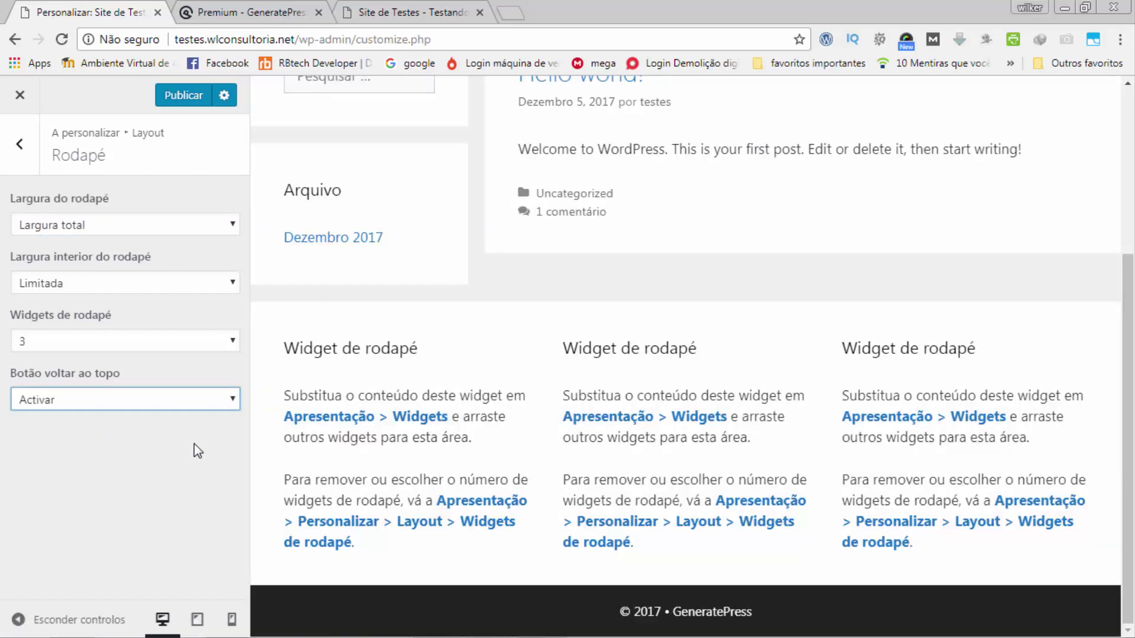
# Check the page preview for the back-to-top button and publish the customizer changes
pyautogui.scroll(2, 1092, 605)
pyautogui.scroll(-2, 1099, 601)
pyautogui.scroll(4, 1007, 592)
pyautogui.scroll(-4, 1007, 592)
pyautogui.click(182, 97)
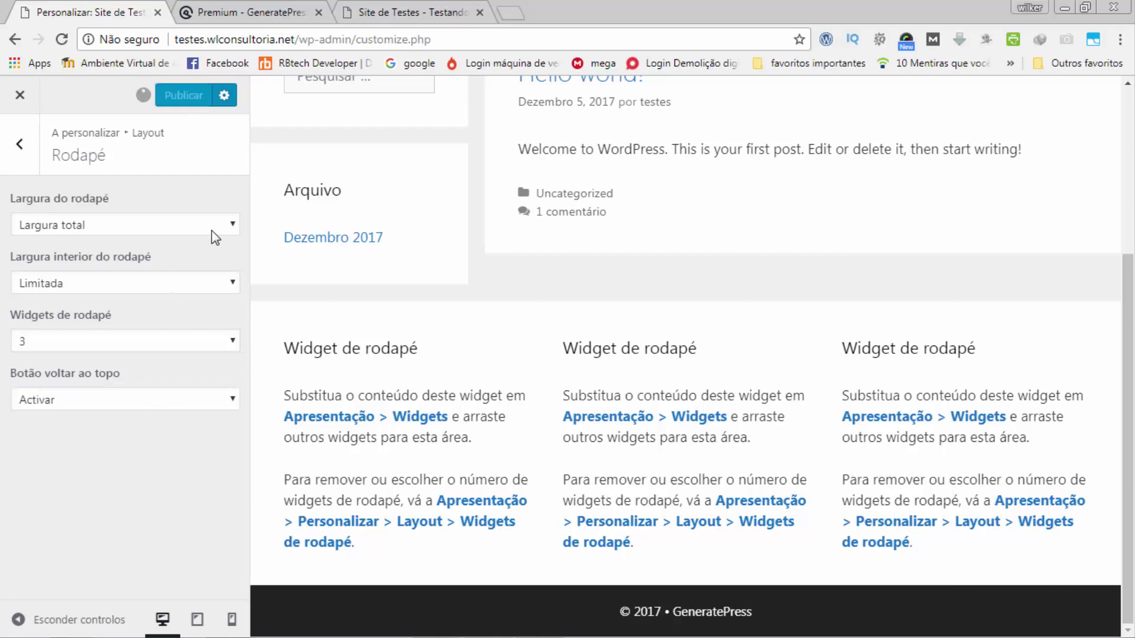
# Close the GeneratePress Premium page and reload the test site's front page to load the published changes
pyautogui.click(271, 12)
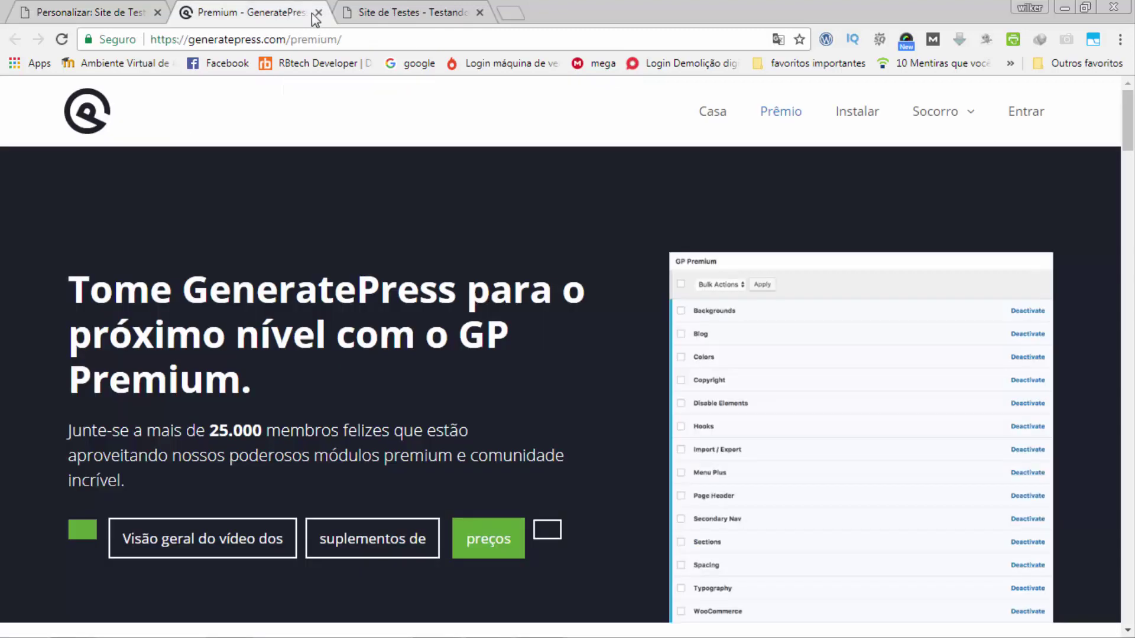
pyautogui.click(319, 12)
pyautogui.click(254, 16)
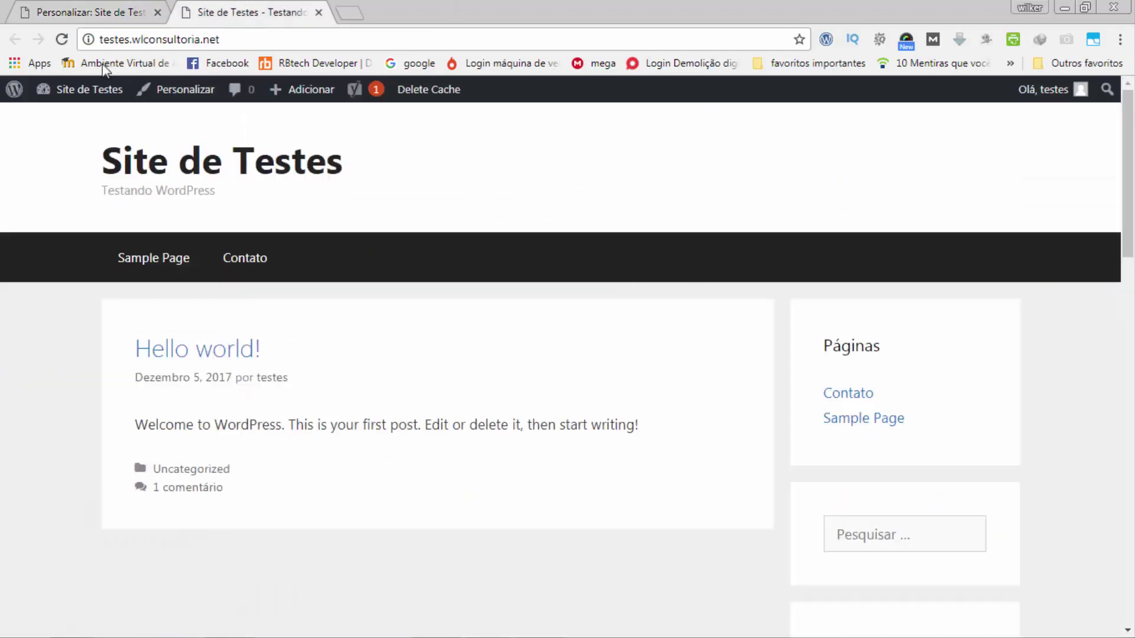
pyautogui.click(61, 39)
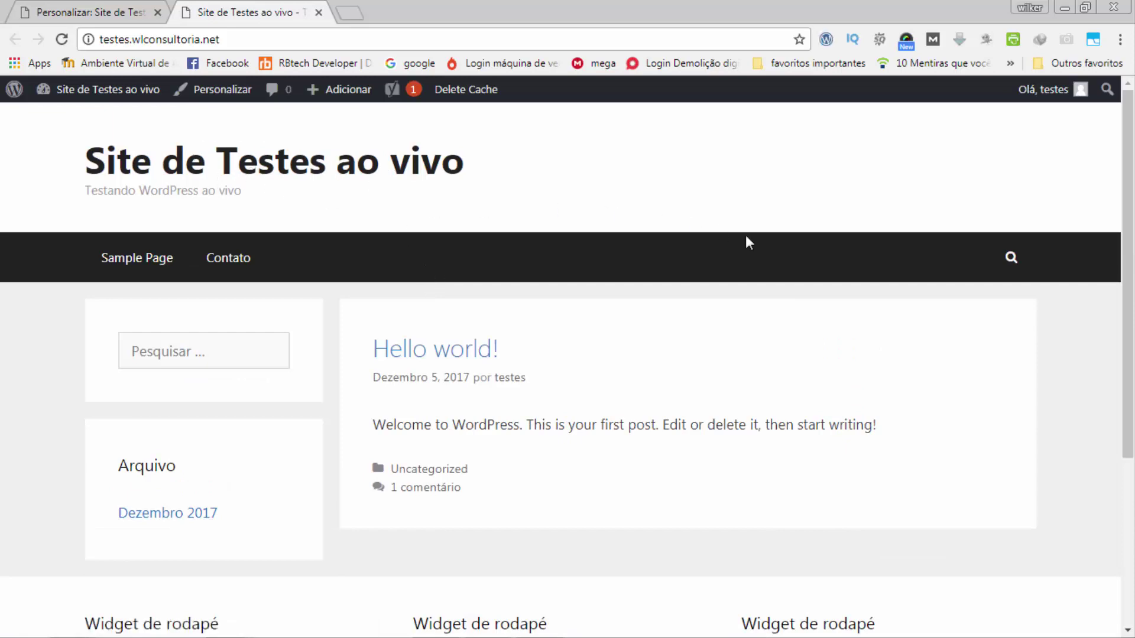
# Test the back-to-top button on the live front page and look over the page from header to footer
pyautogui.scroll(-4, 858, 328)
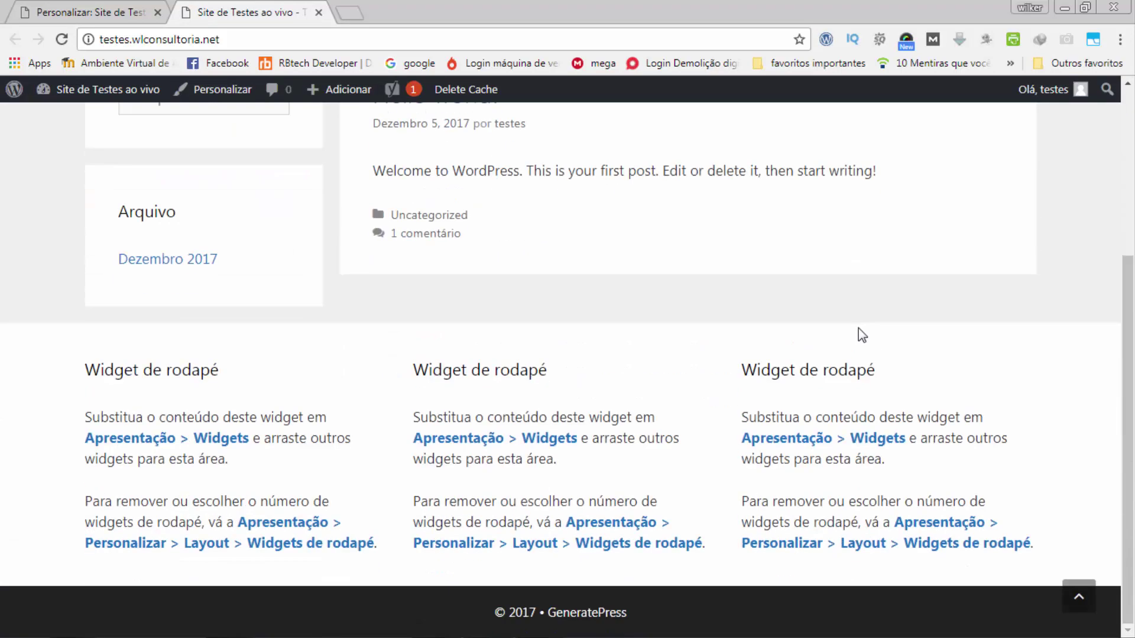
pyautogui.click(1076, 601)
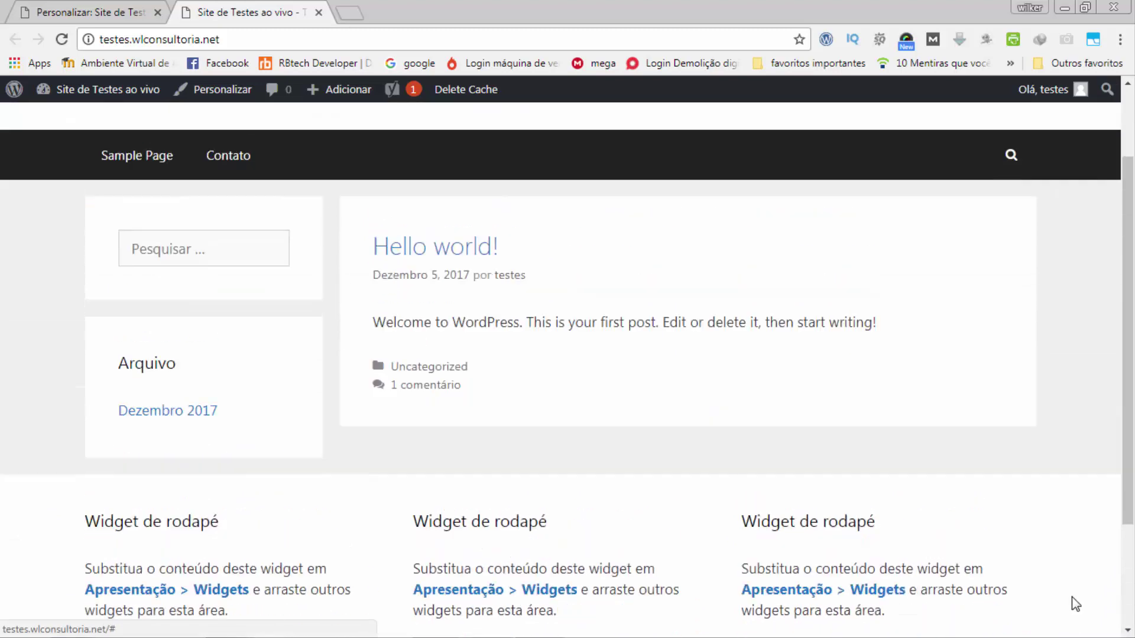
pyautogui.scroll(-4, 877, 428)
pyautogui.scroll(4, 877, 428)
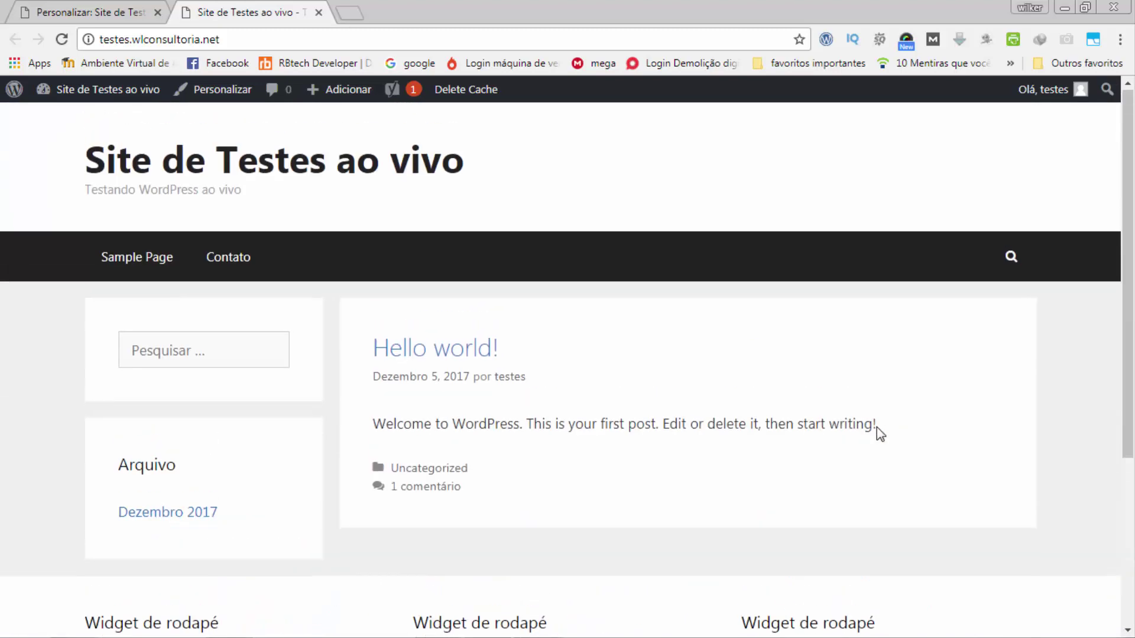
pyautogui.scroll(-4, 376, 403)
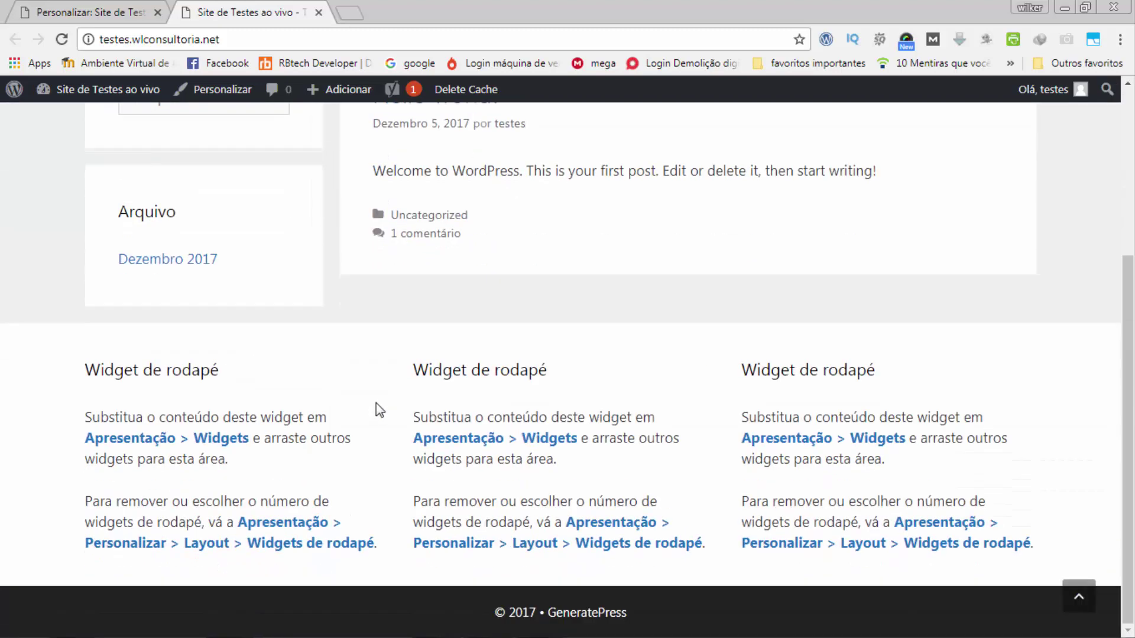
pyautogui.scroll(4, 707, 484)
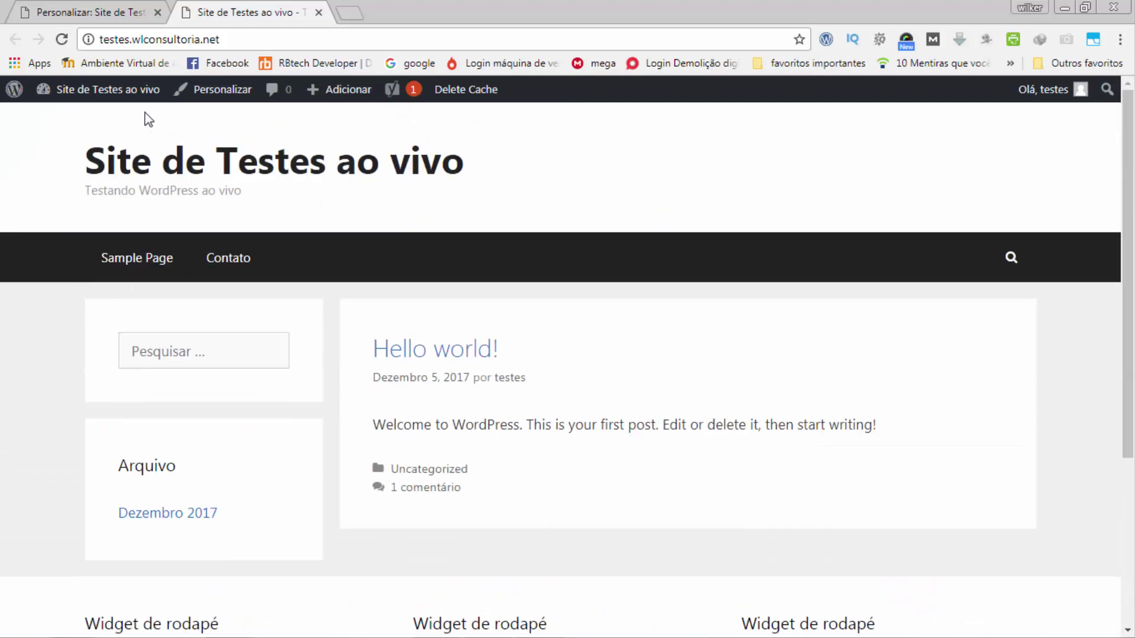
# Return to the customizer, leave the footer settings and open Barras laterais to check the desktop preview
pyautogui.click(111, 18)
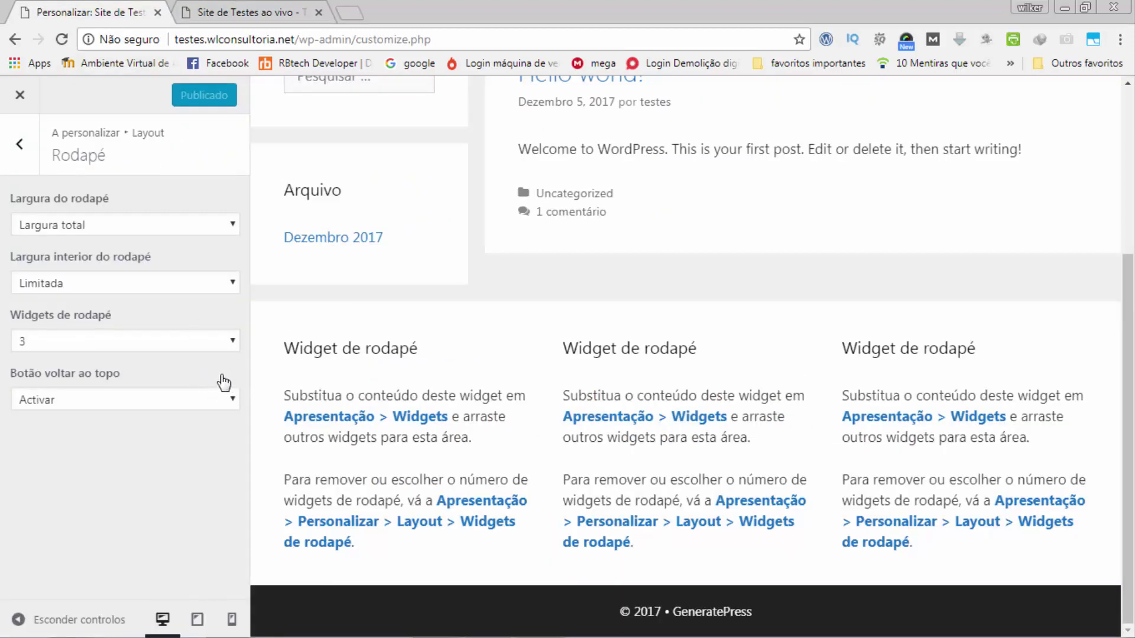
pyautogui.click(20, 144)
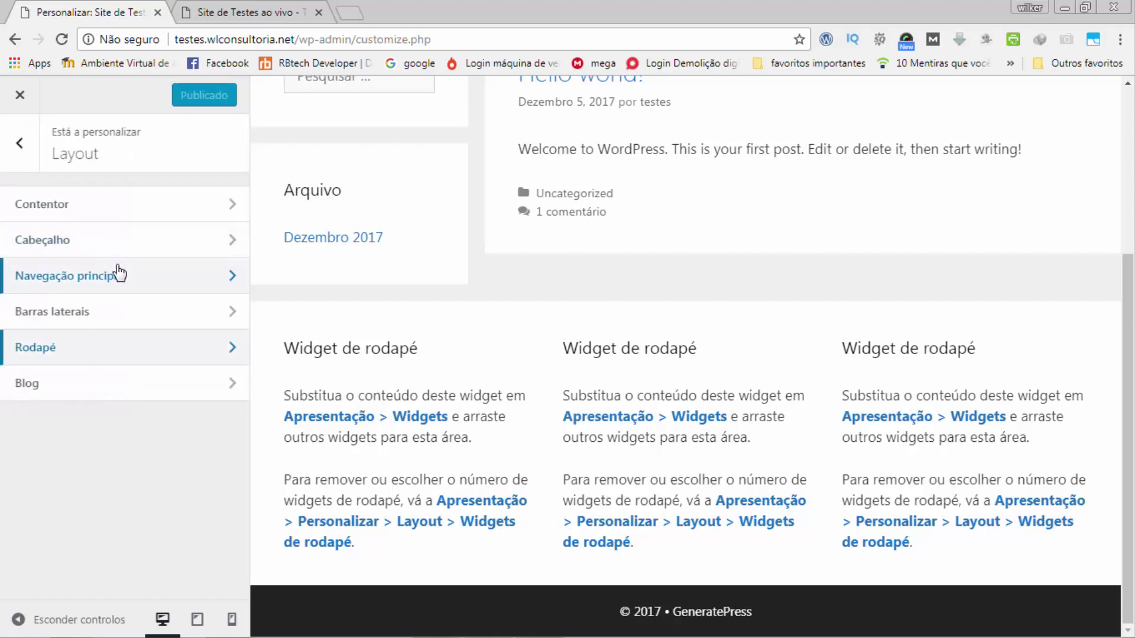
pyautogui.click(197, 322)
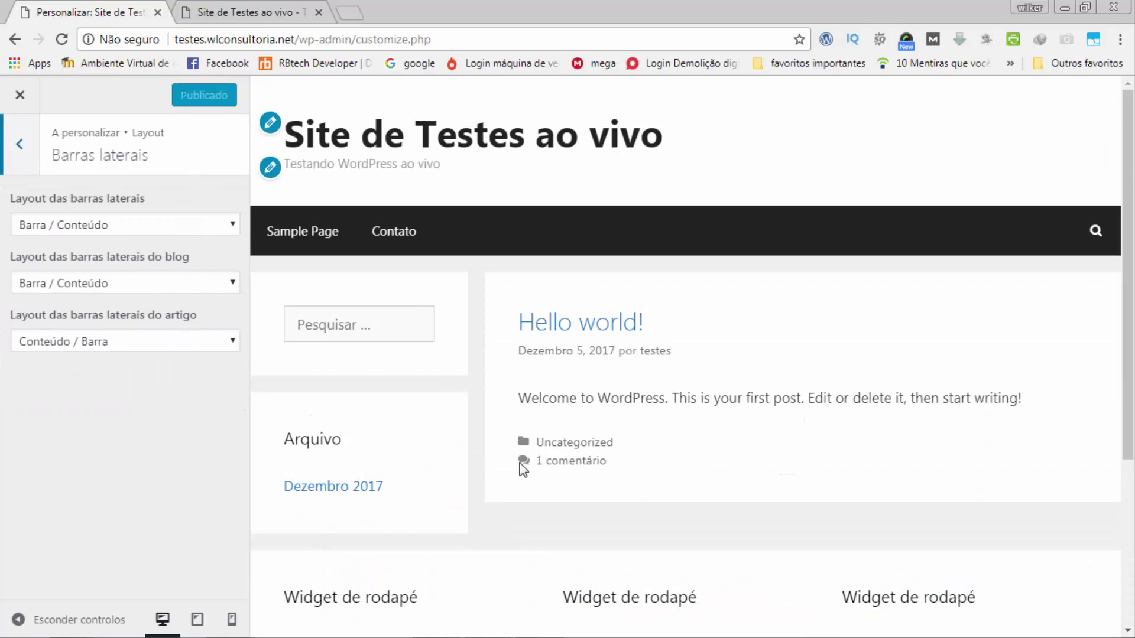
pyautogui.scroll(-4, 523, 470)
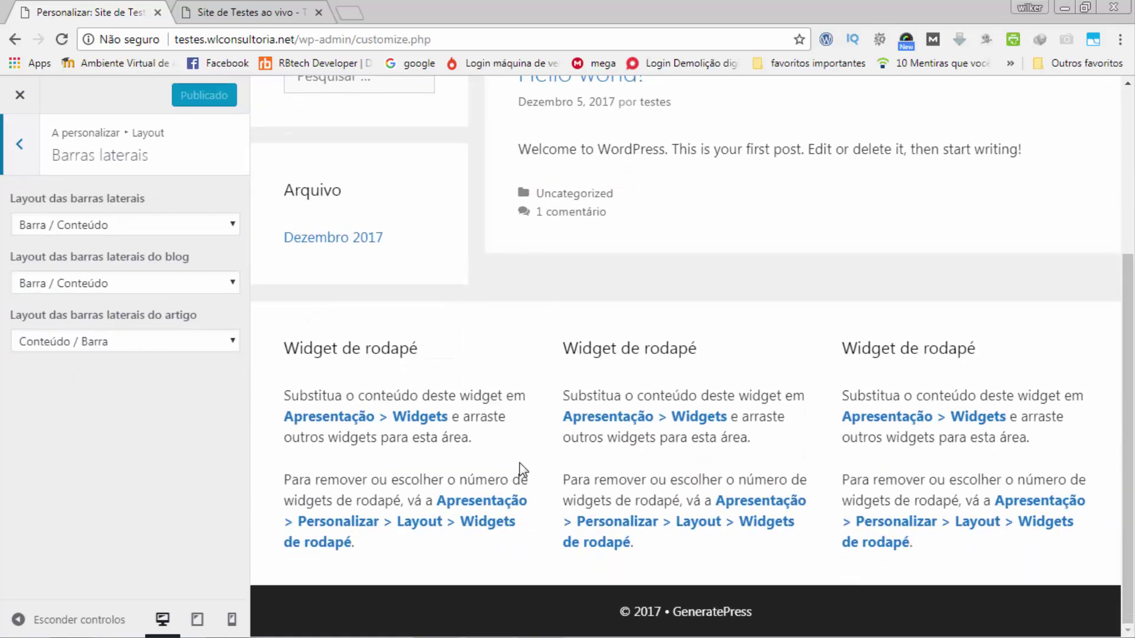
# Preview the site in tablet and mobile sizes, examining the mobile page down to the footer, and return to the desktop preview
pyautogui.click(197, 621)
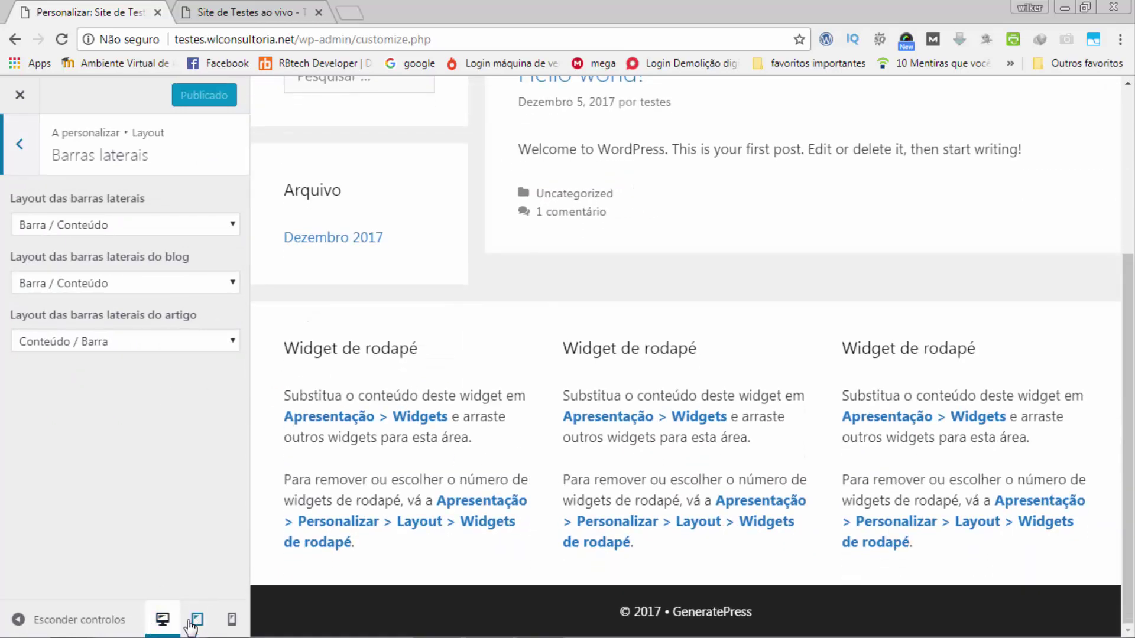
pyautogui.scroll(3, 529, 442)
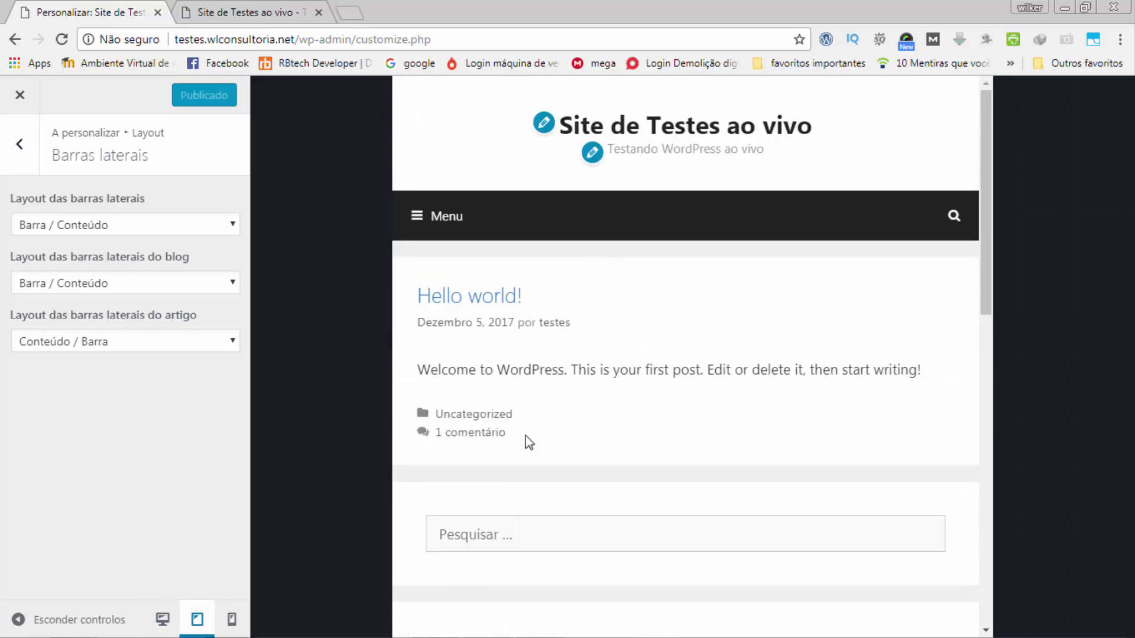
pyautogui.click(231, 620)
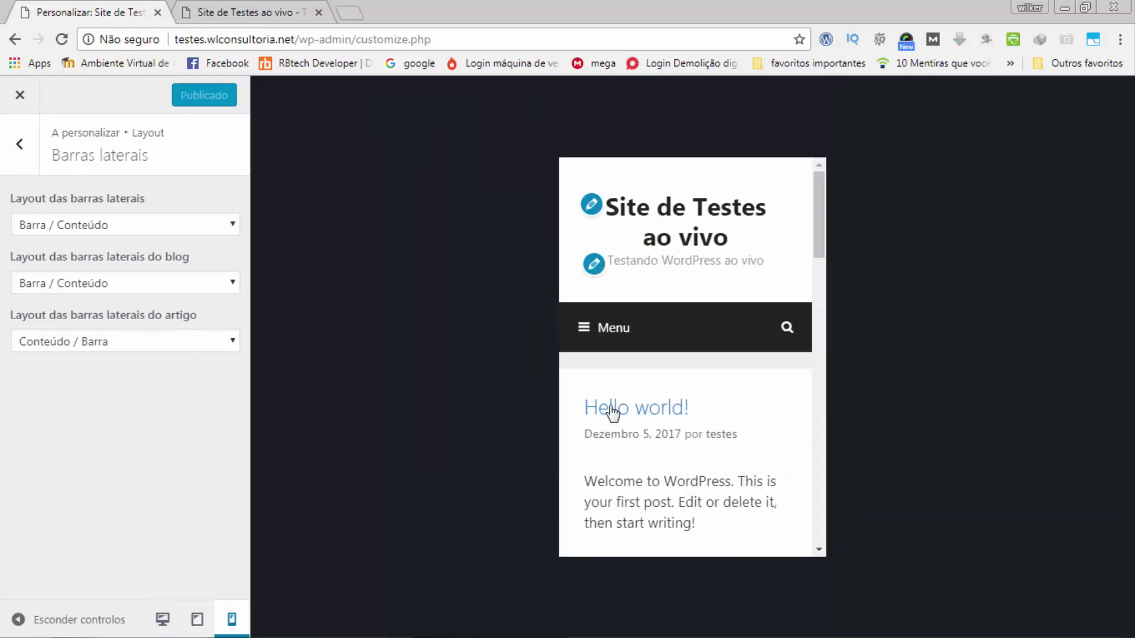
pyautogui.scroll(-4, 678, 359)
pyautogui.scroll(-12, 675, 351)
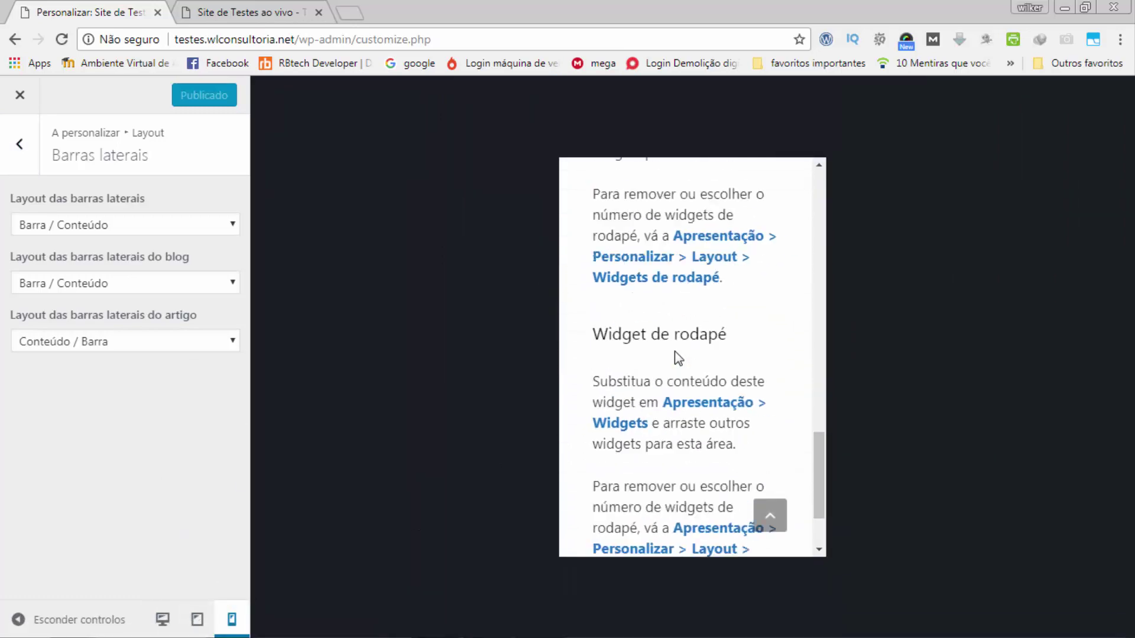
pyautogui.scroll(15, 677, 357)
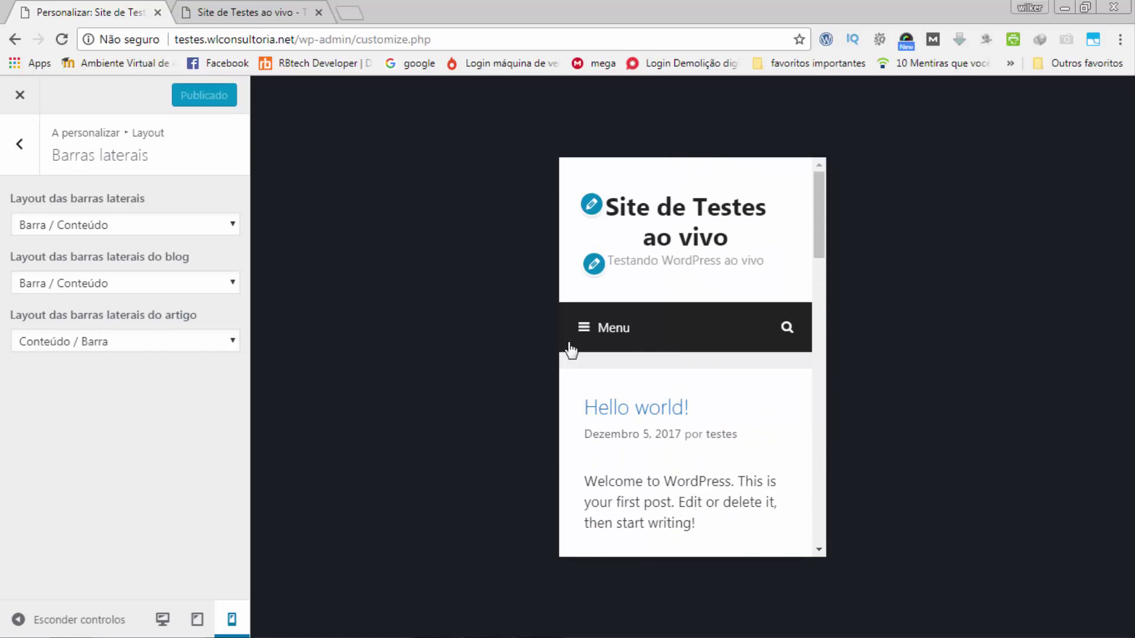
pyautogui.click(163, 619)
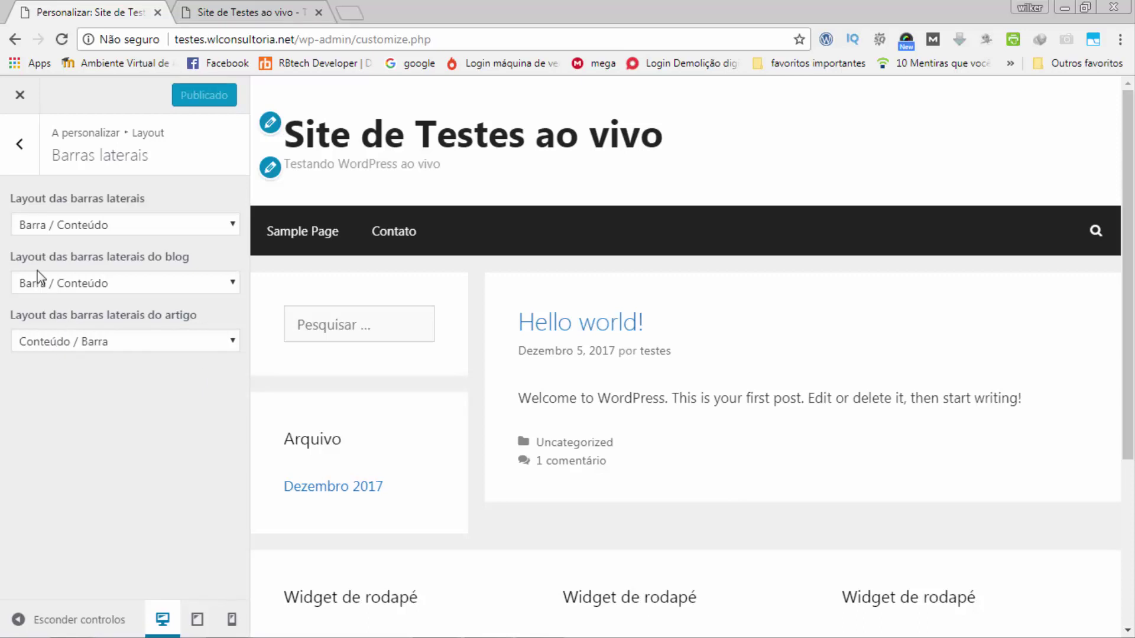
# Open the Blog layout settings and review the Tipo de conteúdo options without changing the selection
pyautogui.click(15, 144)
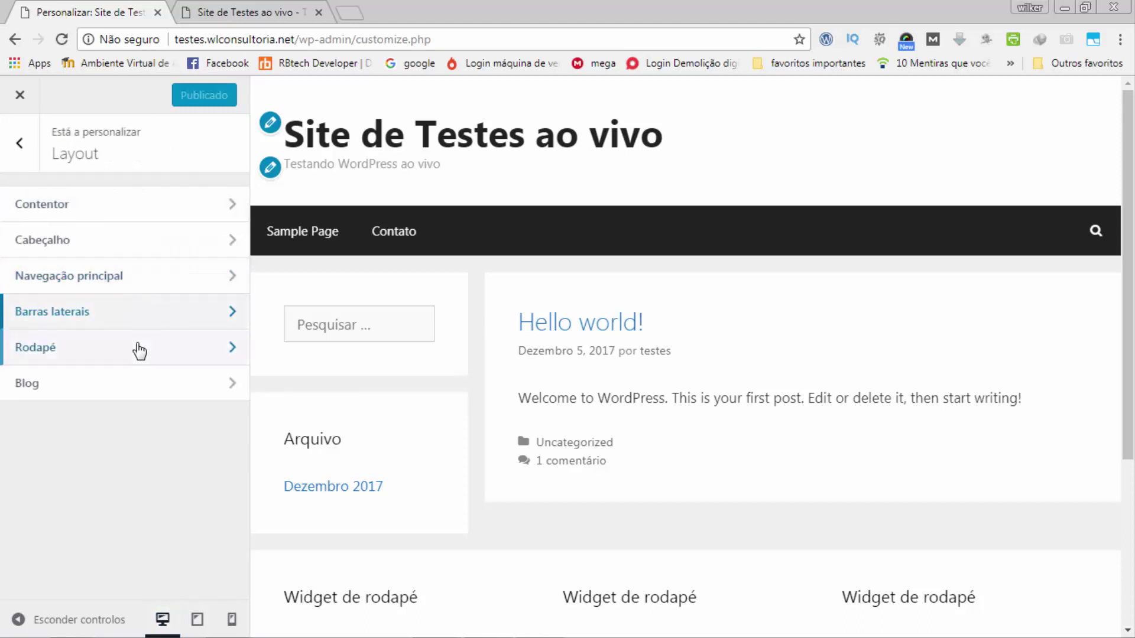
pyautogui.click(145, 385)
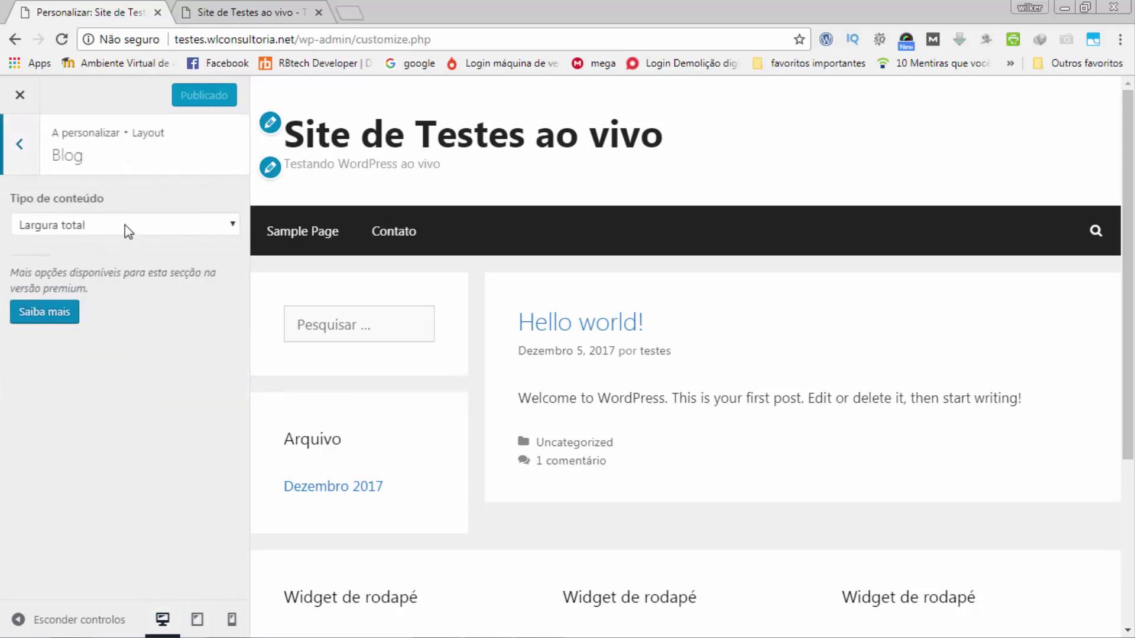
pyautogui.click(126, 224)
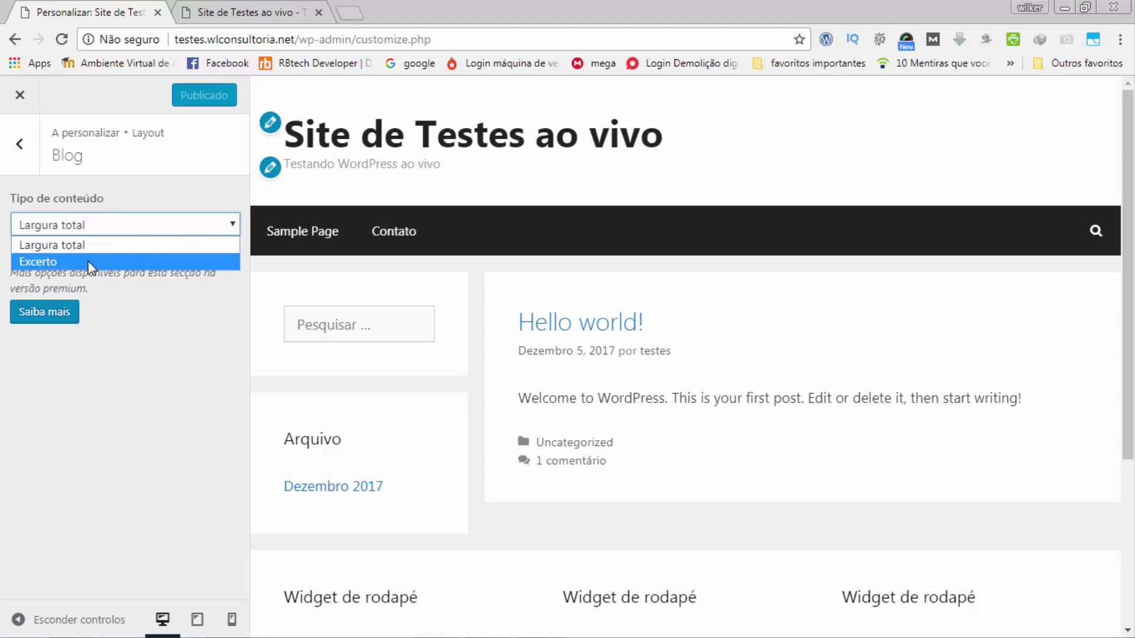
pyautogui.click(106, 233)
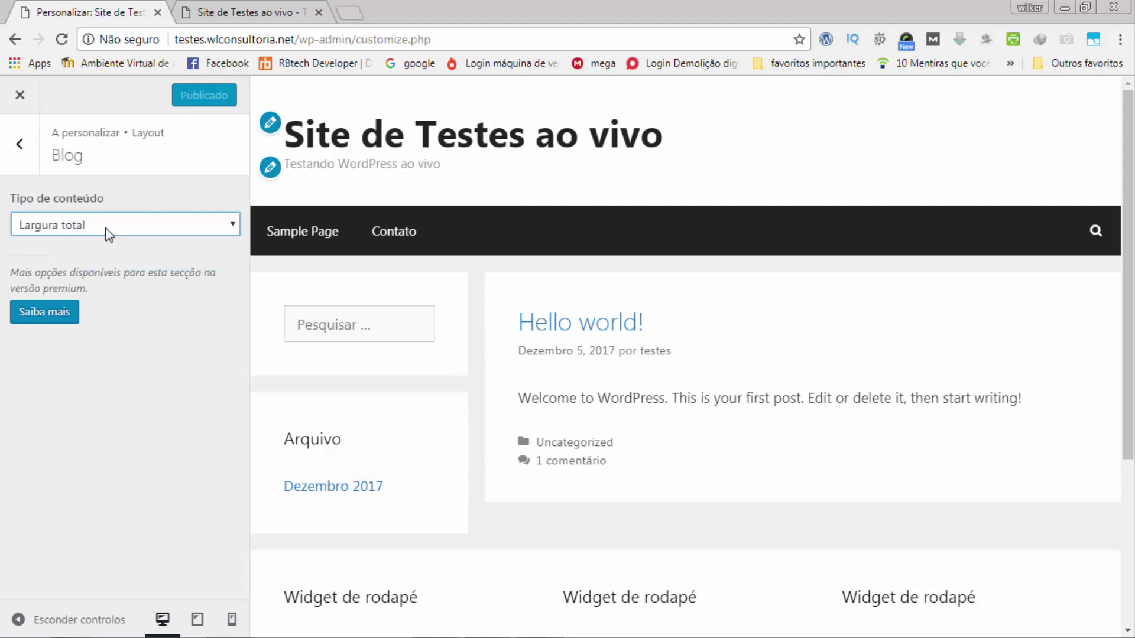
# Leave the Blog and Layout settings, open Cores and set Cor da ligação to red, #e74c3c
pyautogui.click(24, 148)
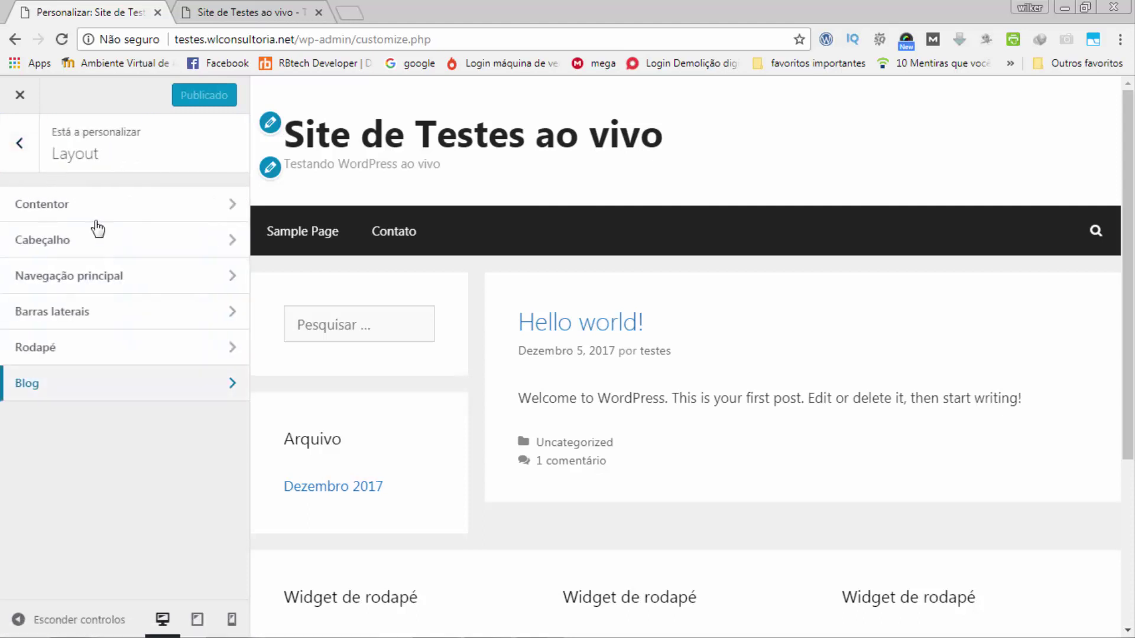
pyautogui.click(28, 145)
pyautogui.scroll(-1, 132, 393)
pyautogui.click(135, 384)
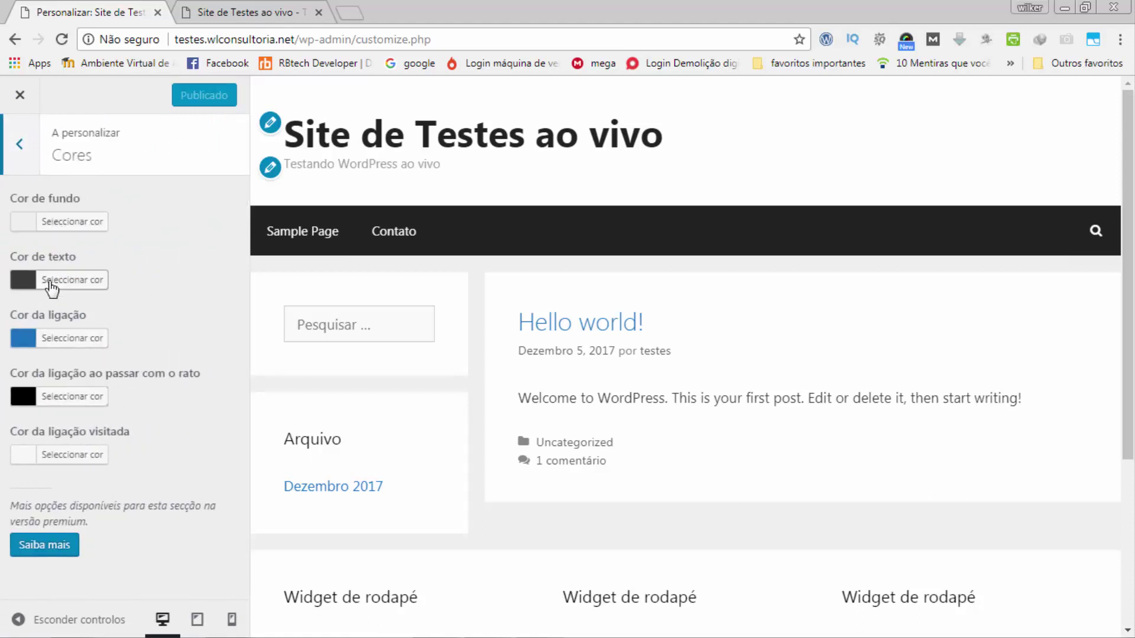
pyautogui.click(94, 336)
pyautogui.click(86, 549)
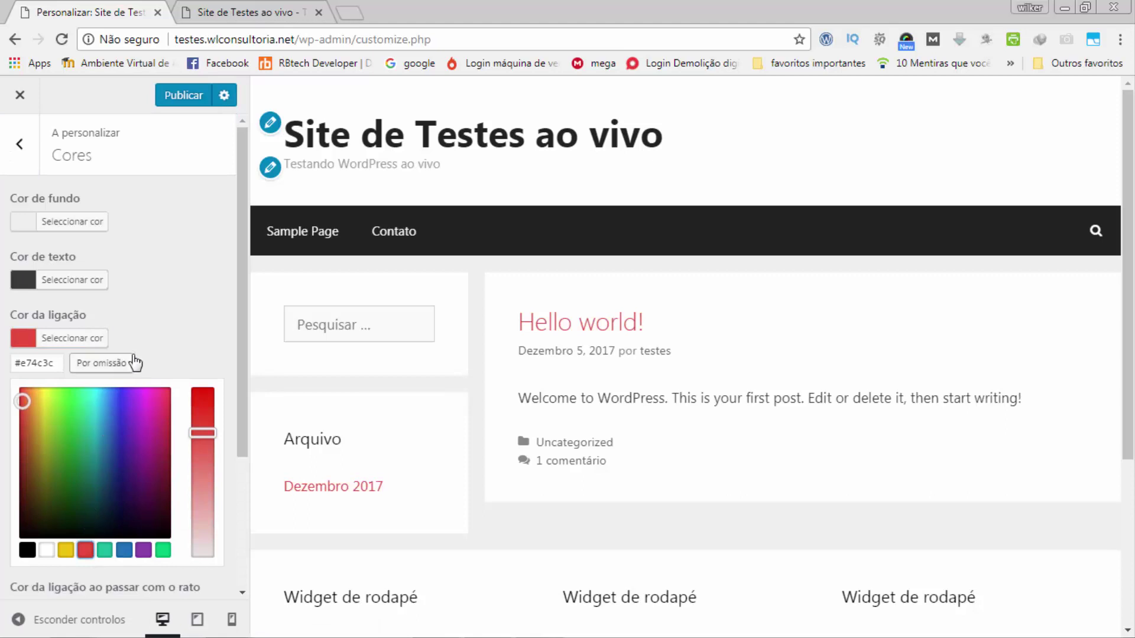
pyautogui.click(71, 338)
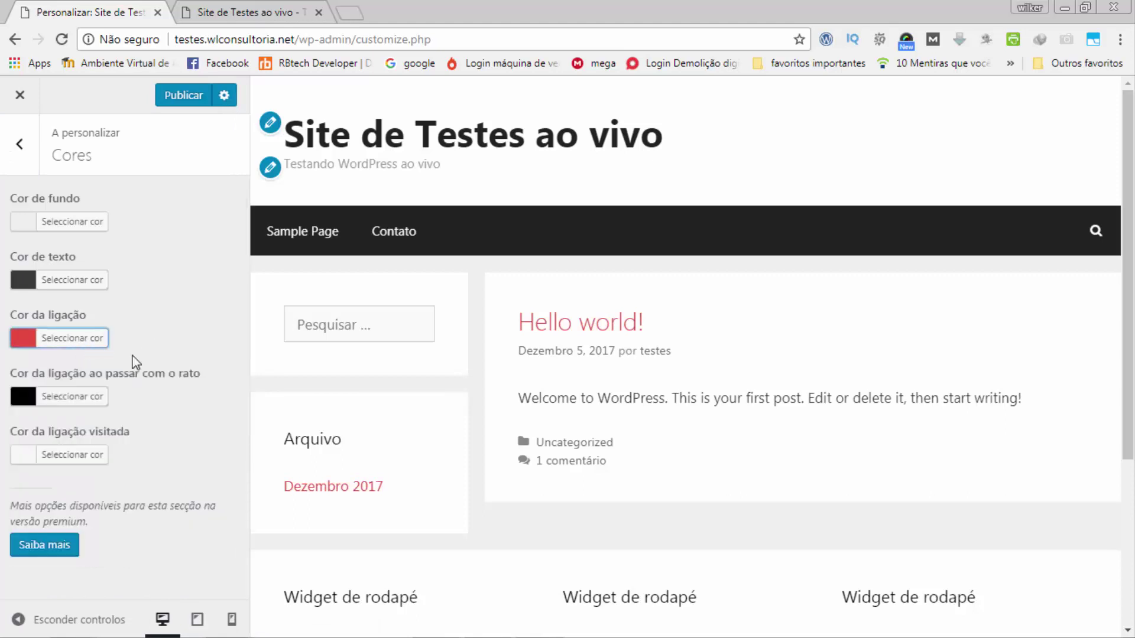
# Set Cor da ligação ao passar com o rato to blue, #1e72bd, and leave the Cores settings
pyautogui.click(70, 415)
pyautogui.click(69, 408)
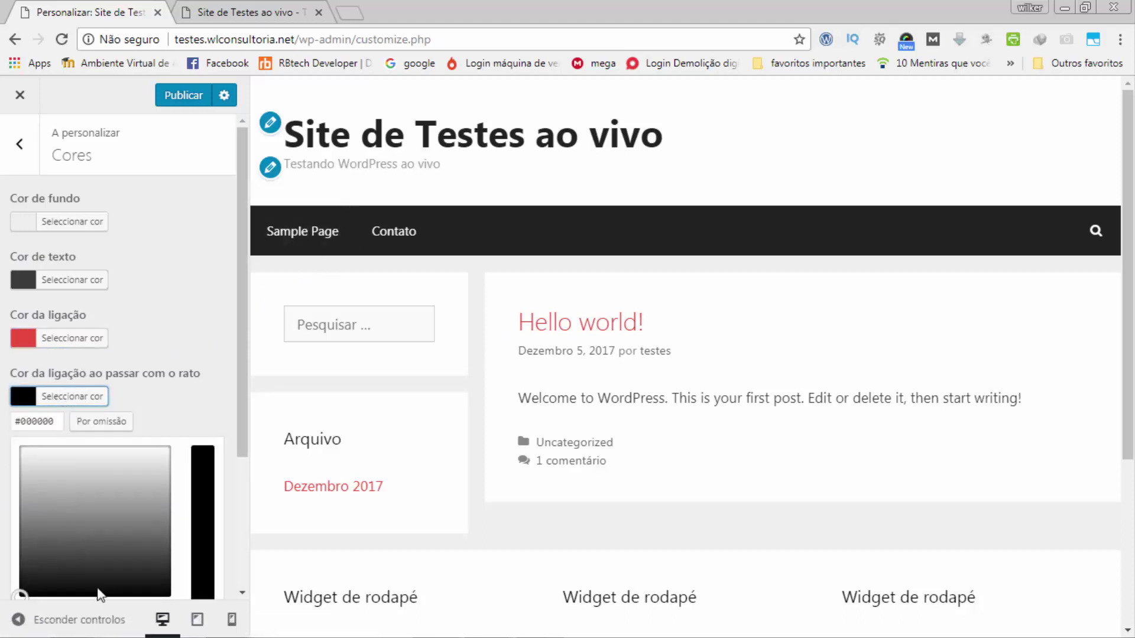
pyautogui.scroll(-3, 94, 532)
pyautogui.click(121, 444)
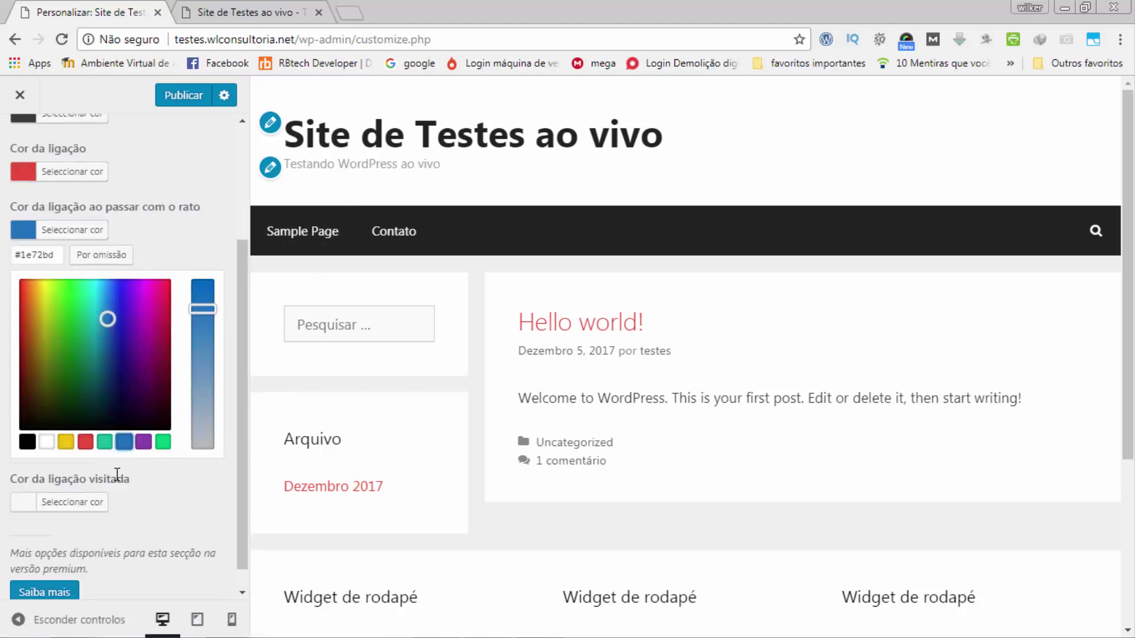
pyautogui.click(72, 230)
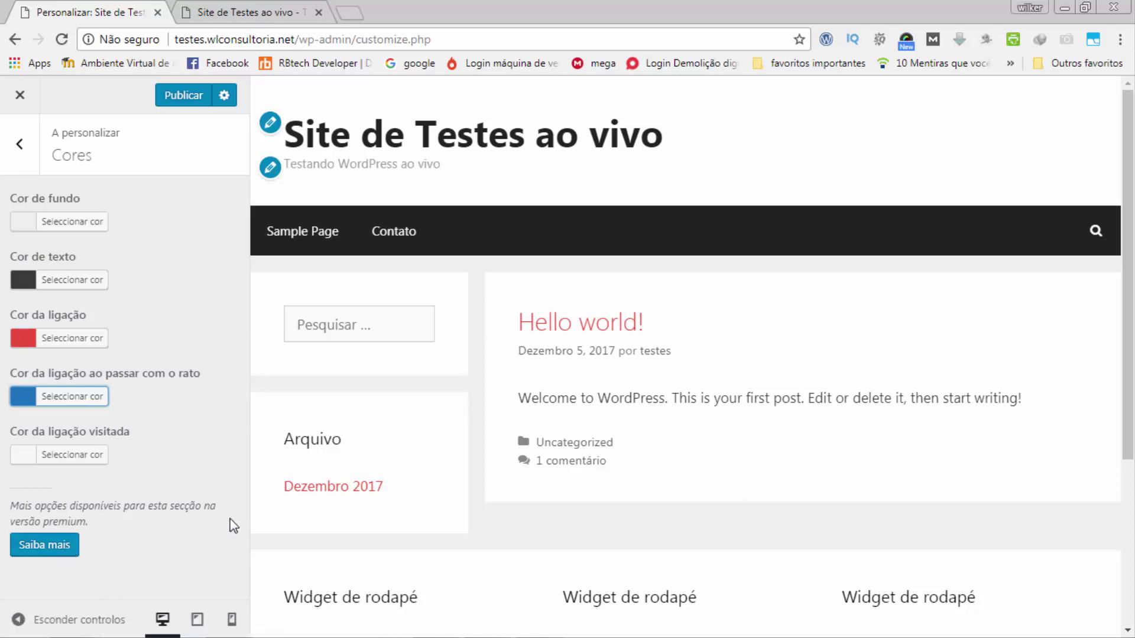
pyautogui.click(20, 143)
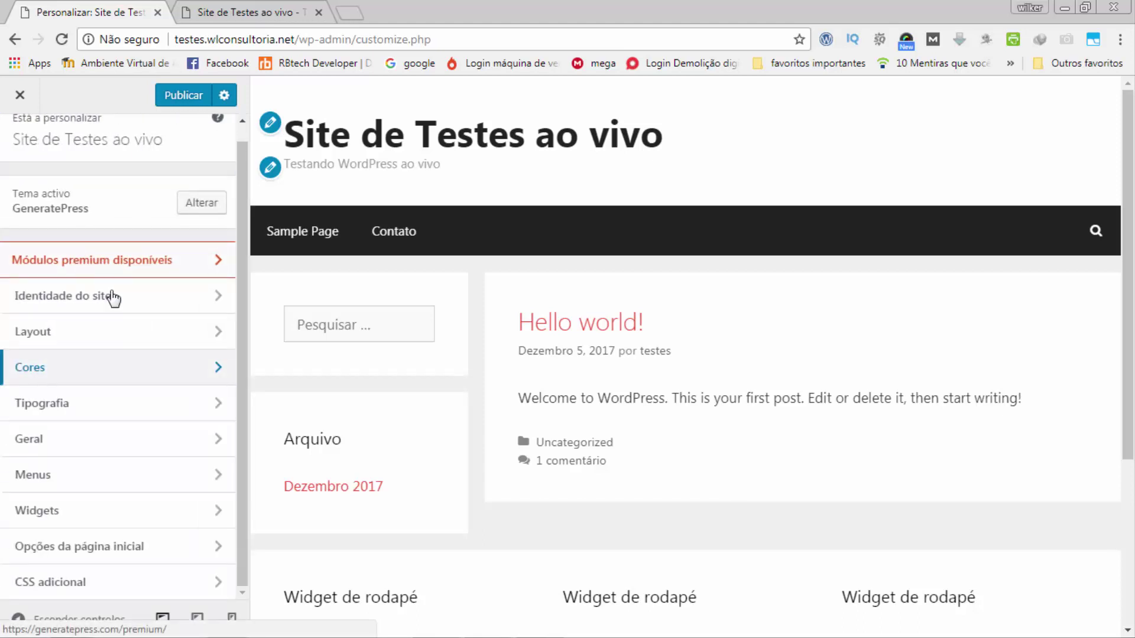
# Review the font family and font weight choices in Tipografia without changing them, and return to the customizer overview
pyautogui.click(185, 402)
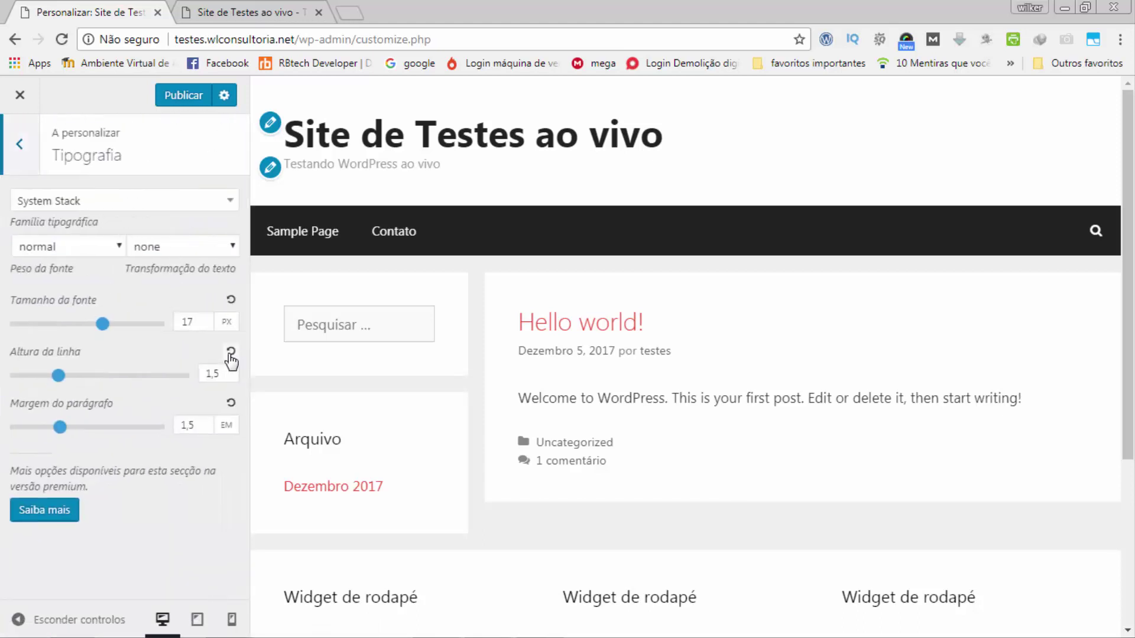
pyautogui.click(107, 204)
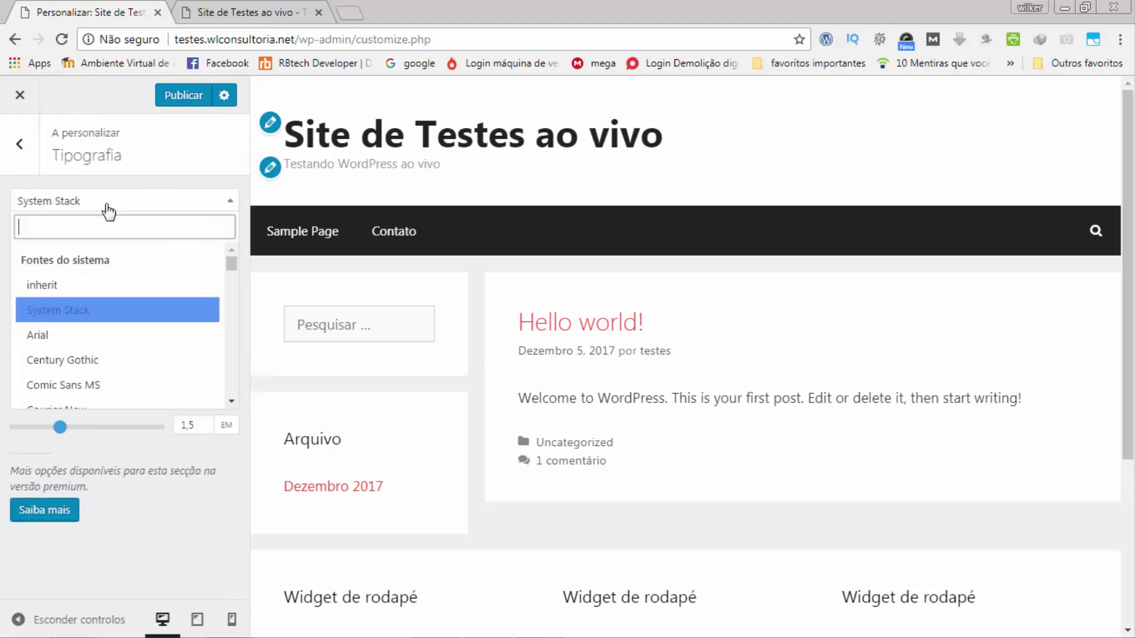
pyautogui.click(107, 211)
pyautogui.click(111, 243)
pyautogui.click(110, 246)
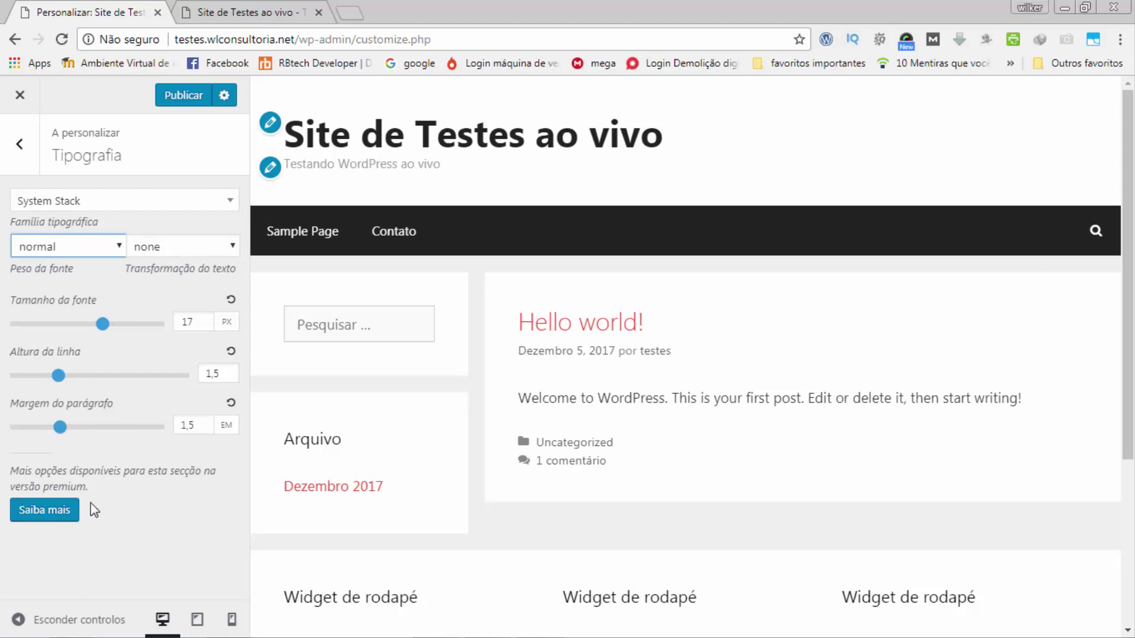
pyautogui.click(20, 144)
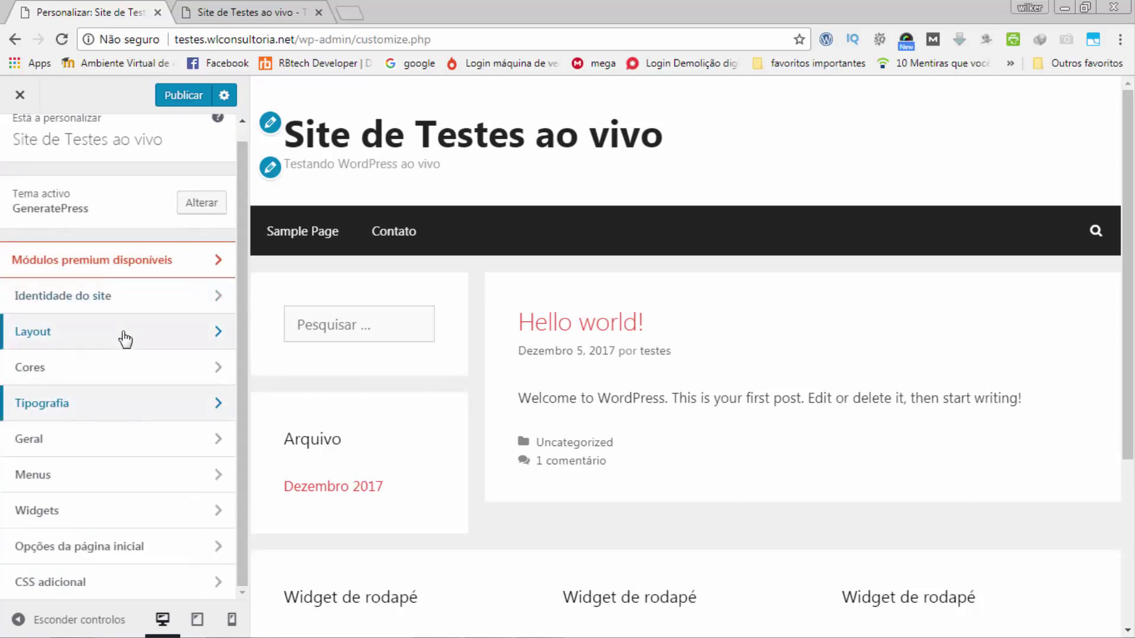
# Review the Geral options and the Menus section including Ver localização, and return to the customizer overview
pyautogui.click(156, 447)
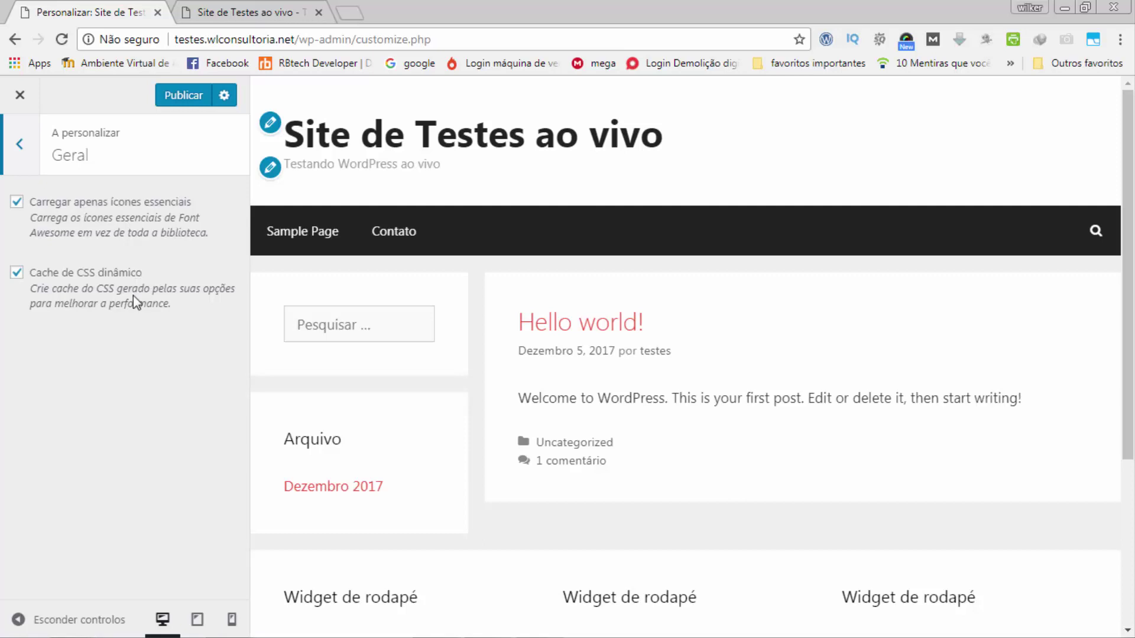
pyautogui.click(24, 148)
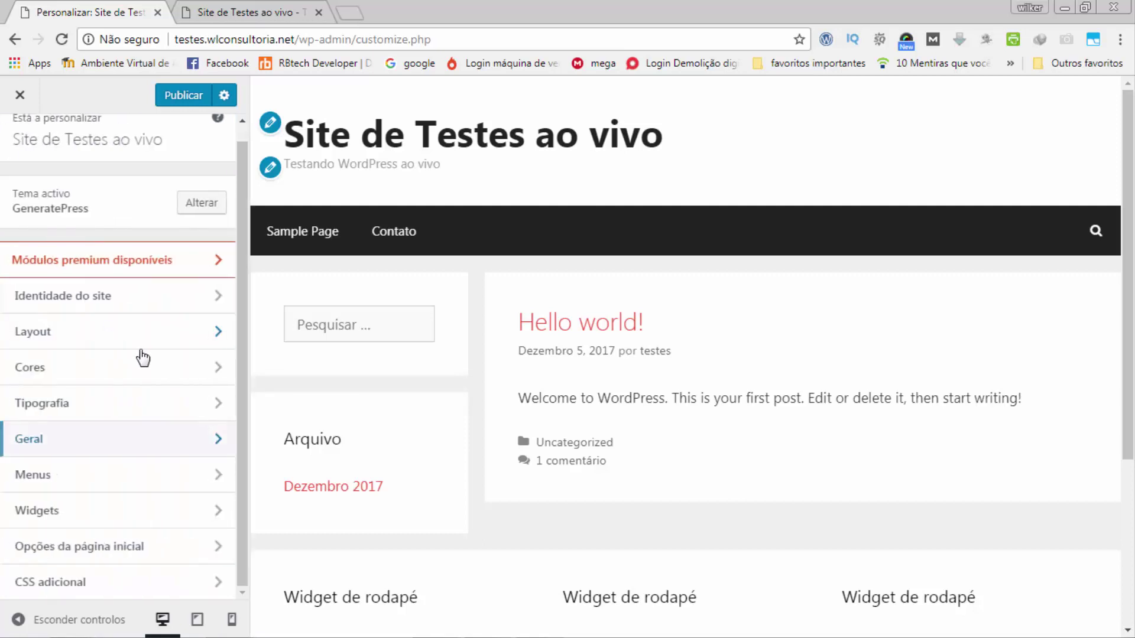
pyautogui.click(181, 468)
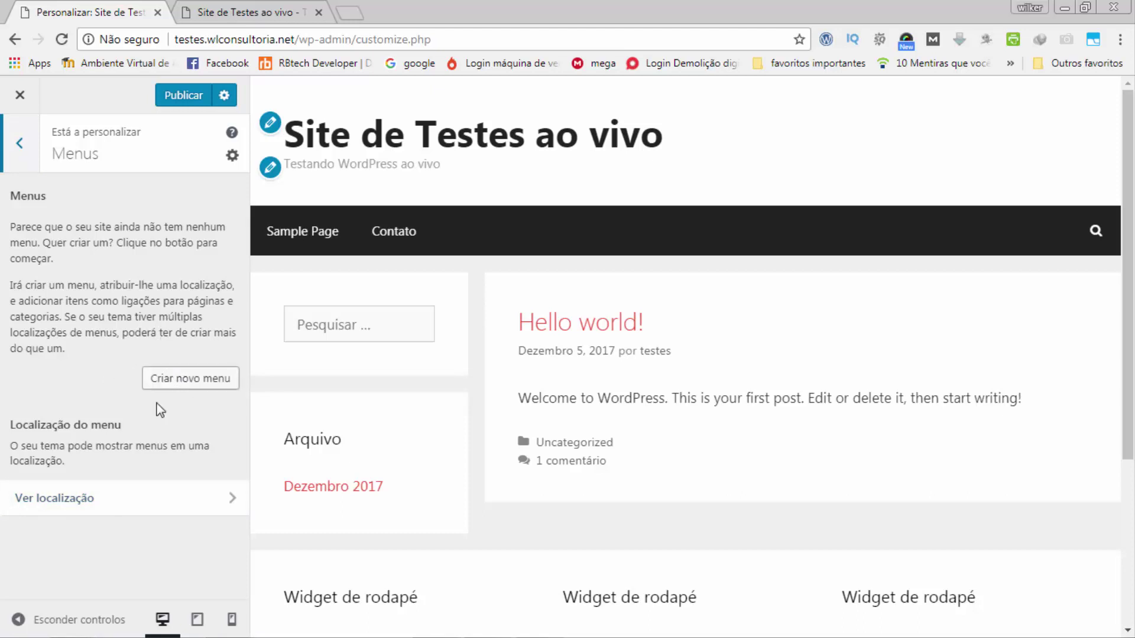
pyautogui.click(211, 498)
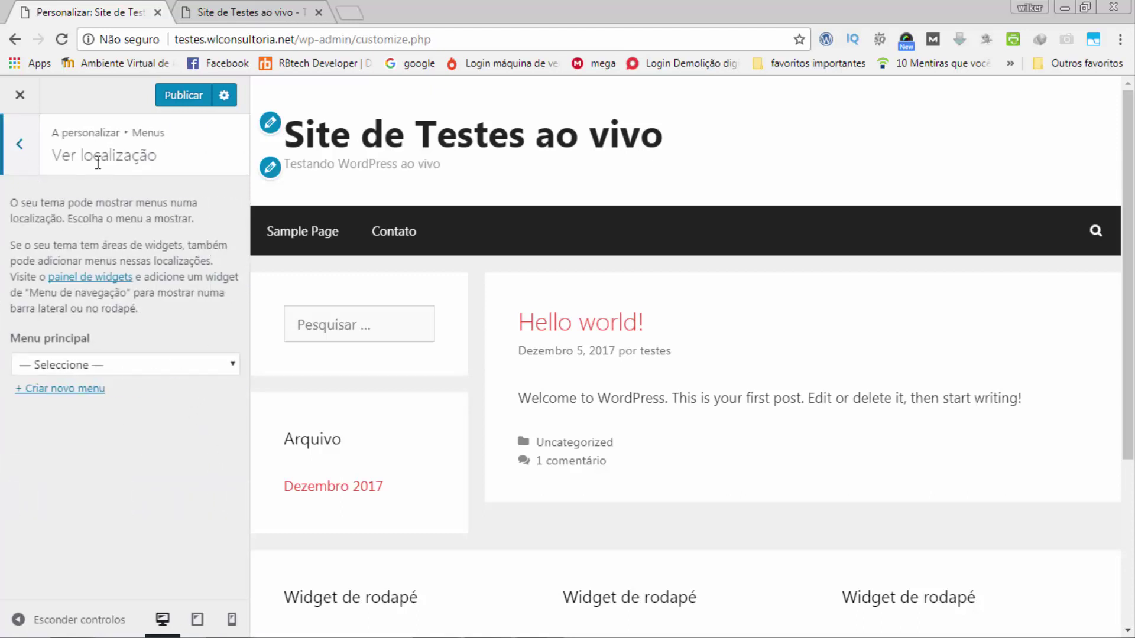
pyautogui.click(23, 155)
pyautogui.click(21, 154)
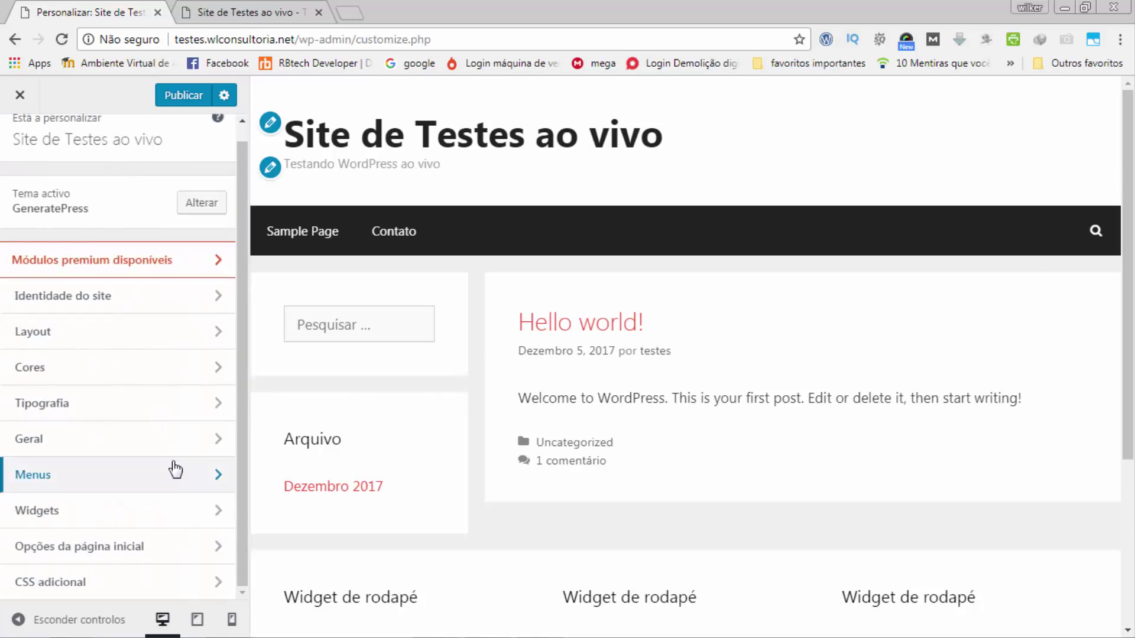
# Review the Widgets areas and Opções da página inicial, looking over the page preview, and return to the customizer overview
pyautogui.click(181, 513)
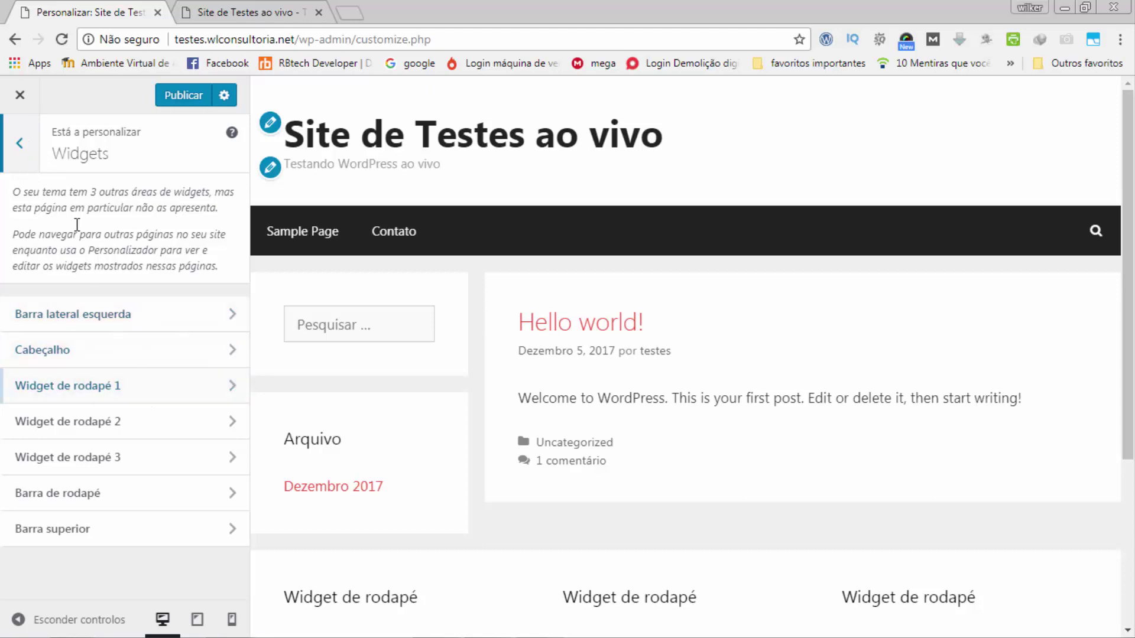
pyautogui.click(20, 143)
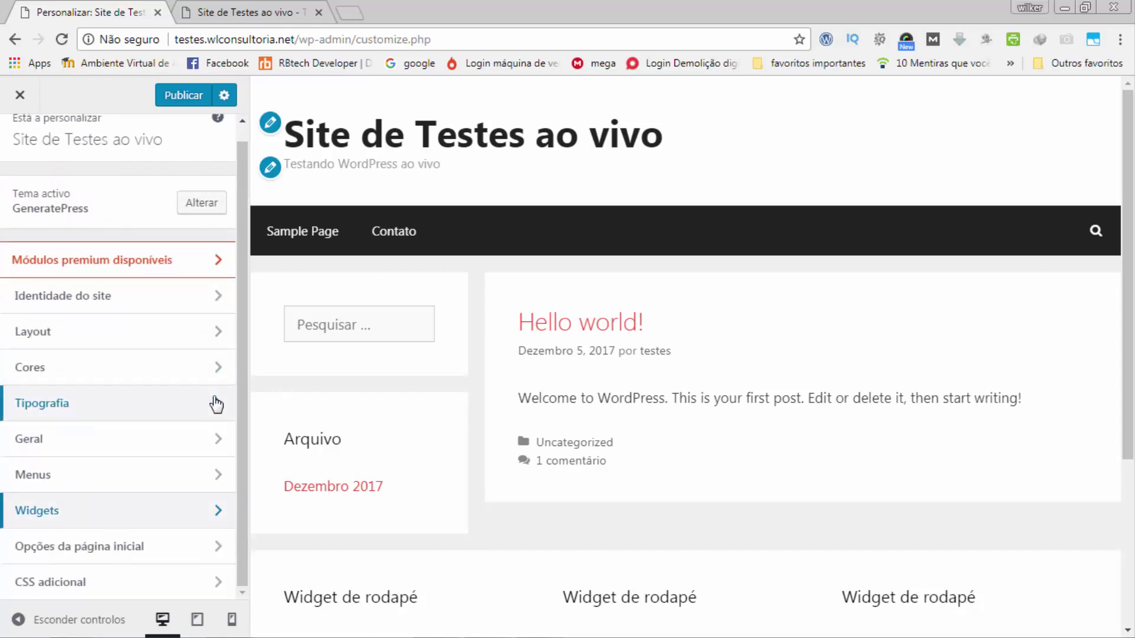
pyautogui.click(198, 549)
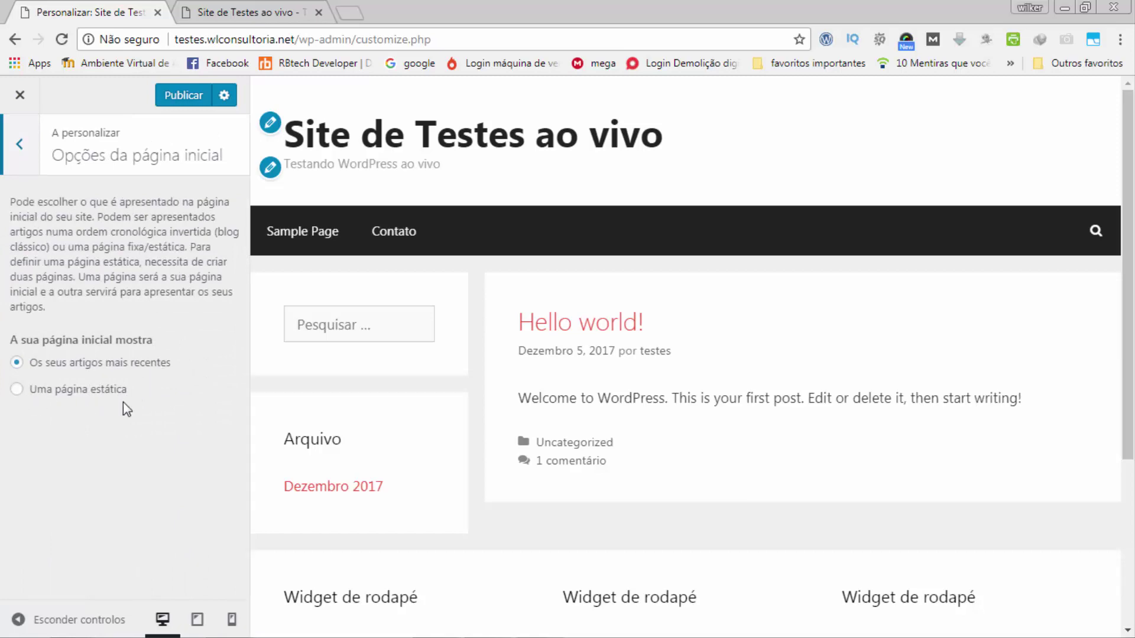
pyautogui.scroll(-2, 652, 360)
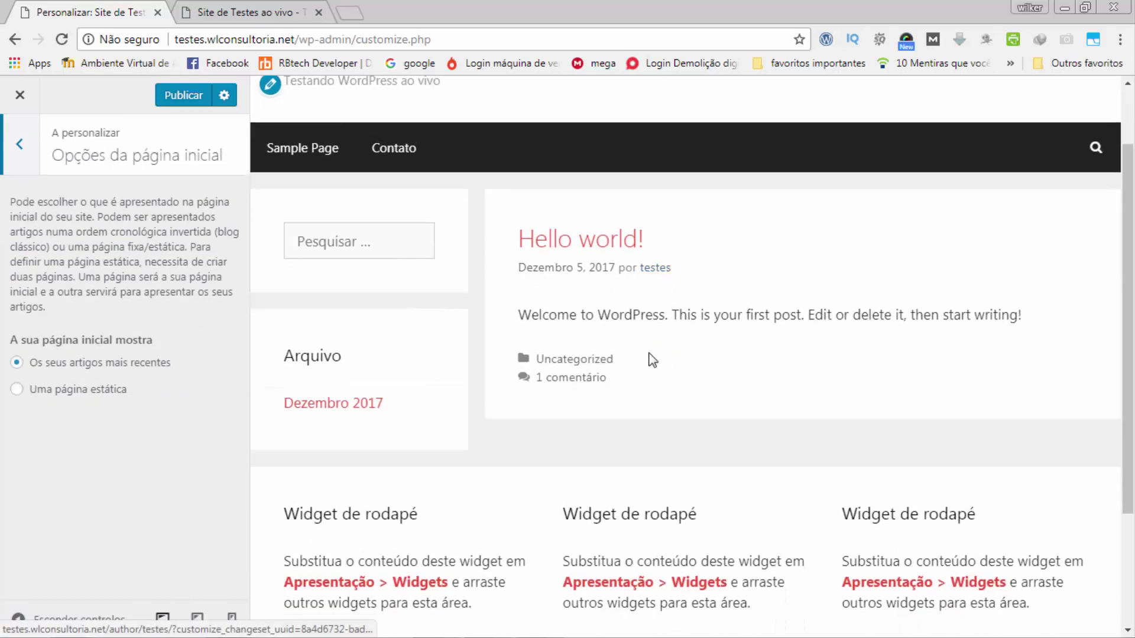
pyautogui.scroll(-3, 652, 360)
pyautogui.scroll(5, 626, 355)
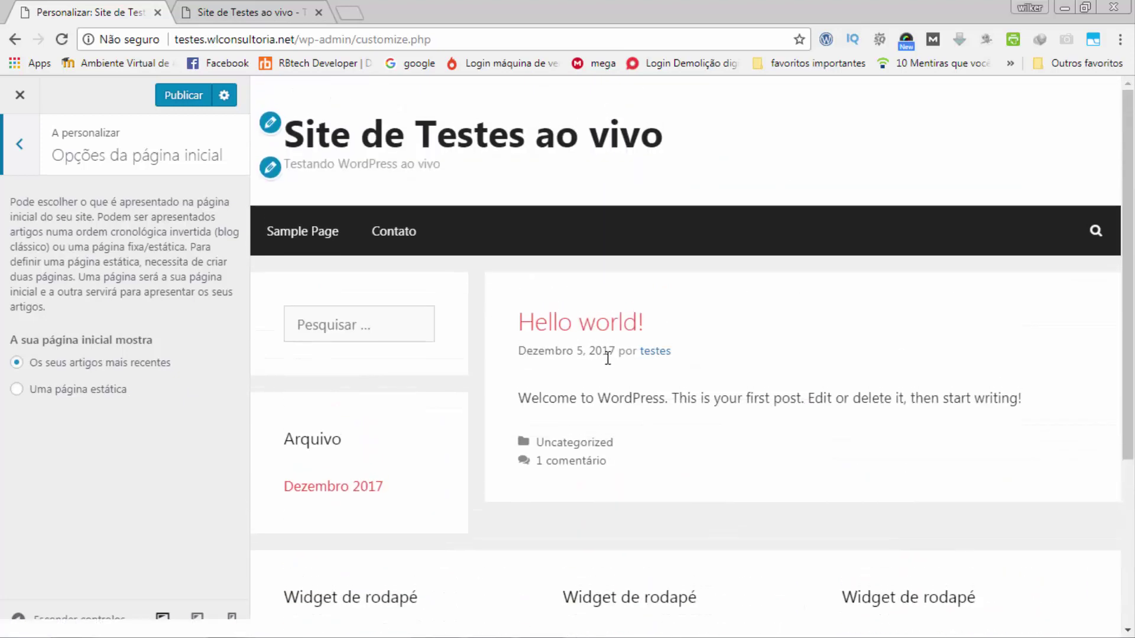
pyautogui.click(20, 145)
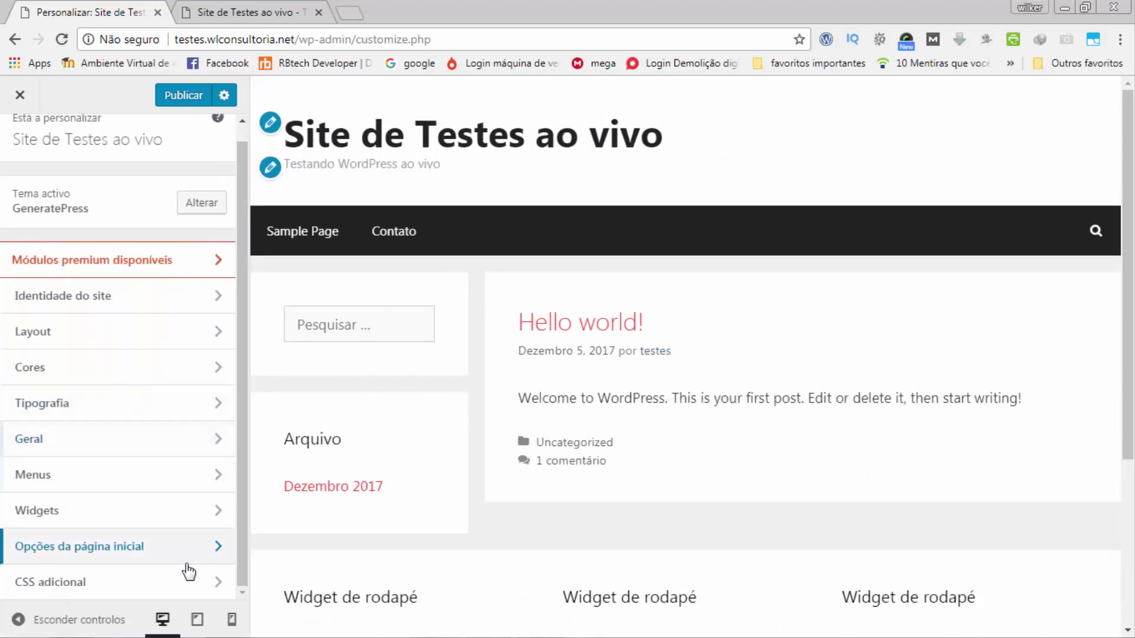
# Examine the CSS adicional section, close its help text to reveal the full code editor, and return to the customizer overview
pyautogui.click(200, 584)
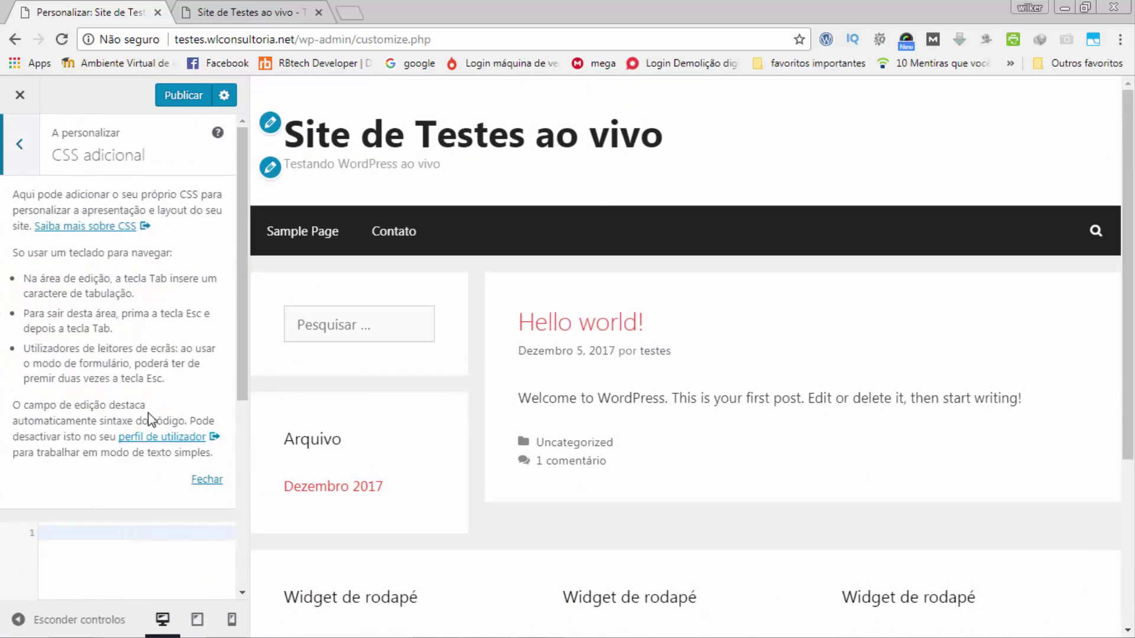
pyautogui.scroll(-5, 147, 409)
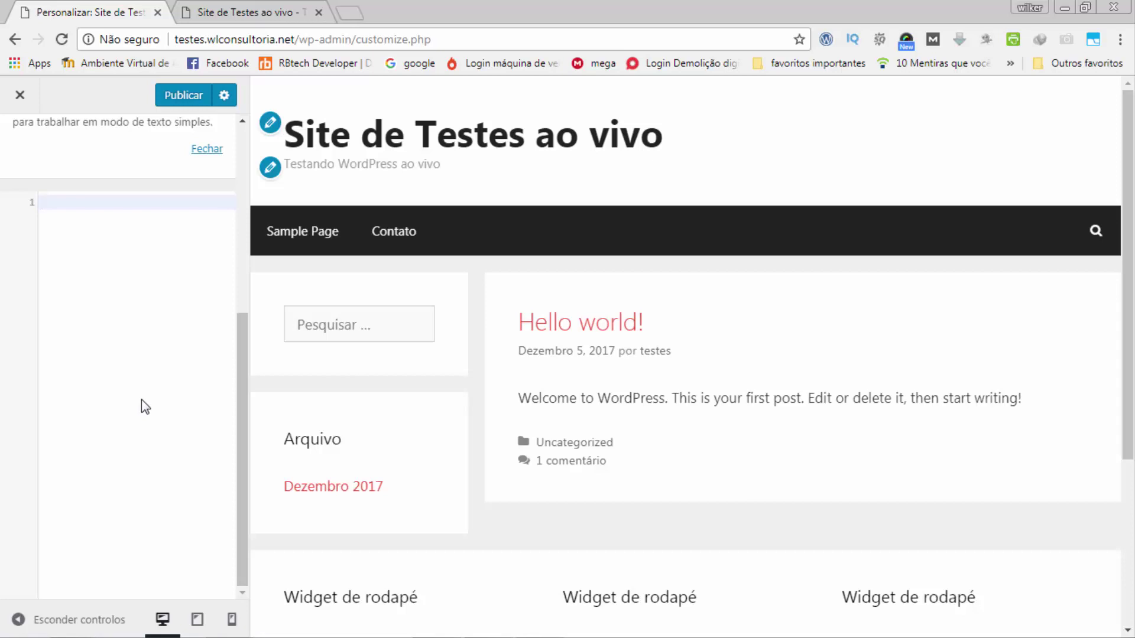
pyautogui.scroll(1, 142, 403)
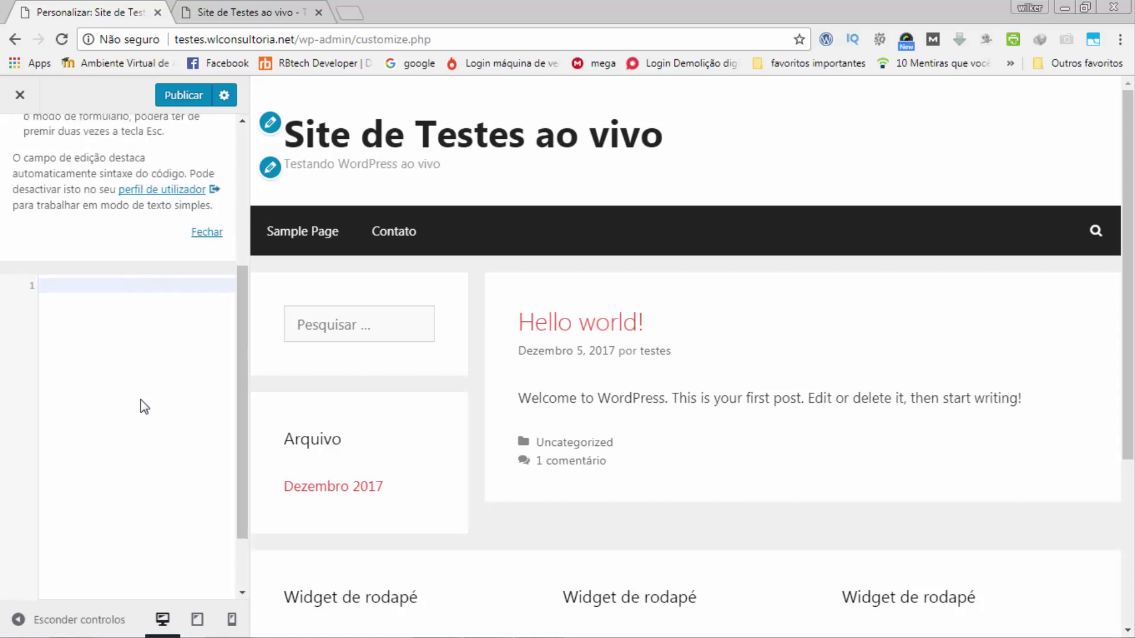
pyautogui.click(207, 232)
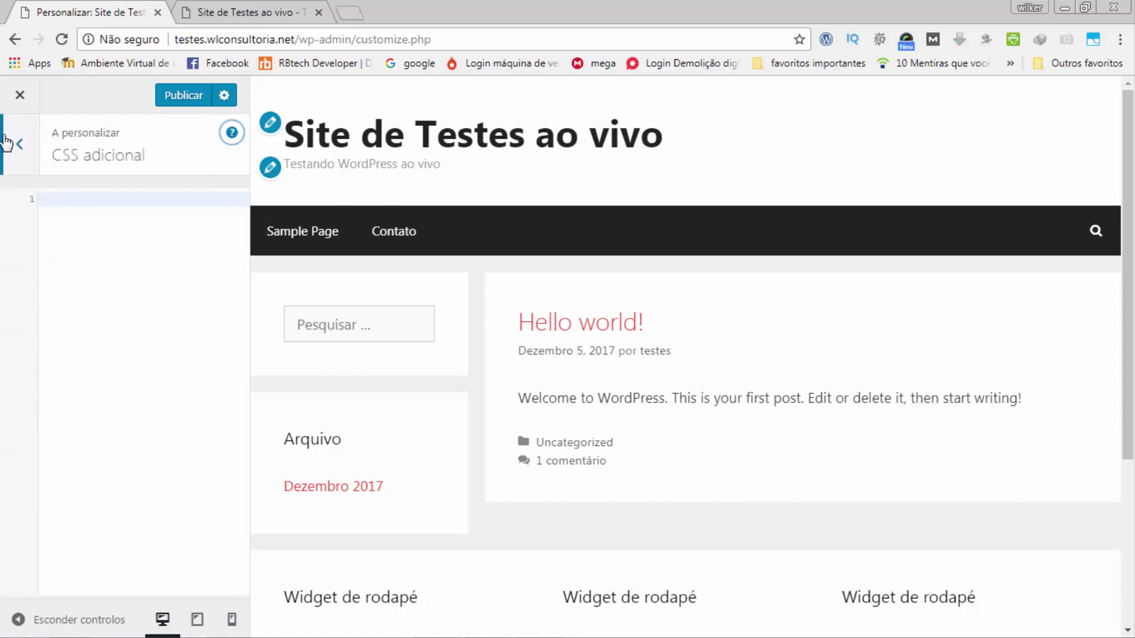
pyautogui.click(22, 168)
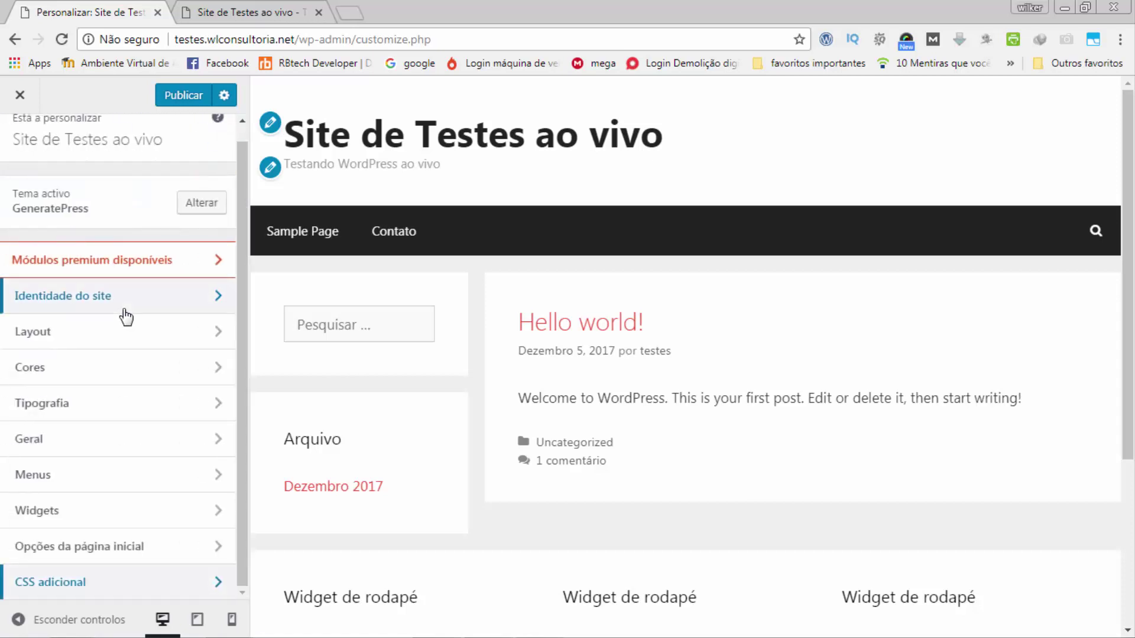
# Publish the link colour changes and reload the live front page
pyautogui.scroll(1, 127, 313)
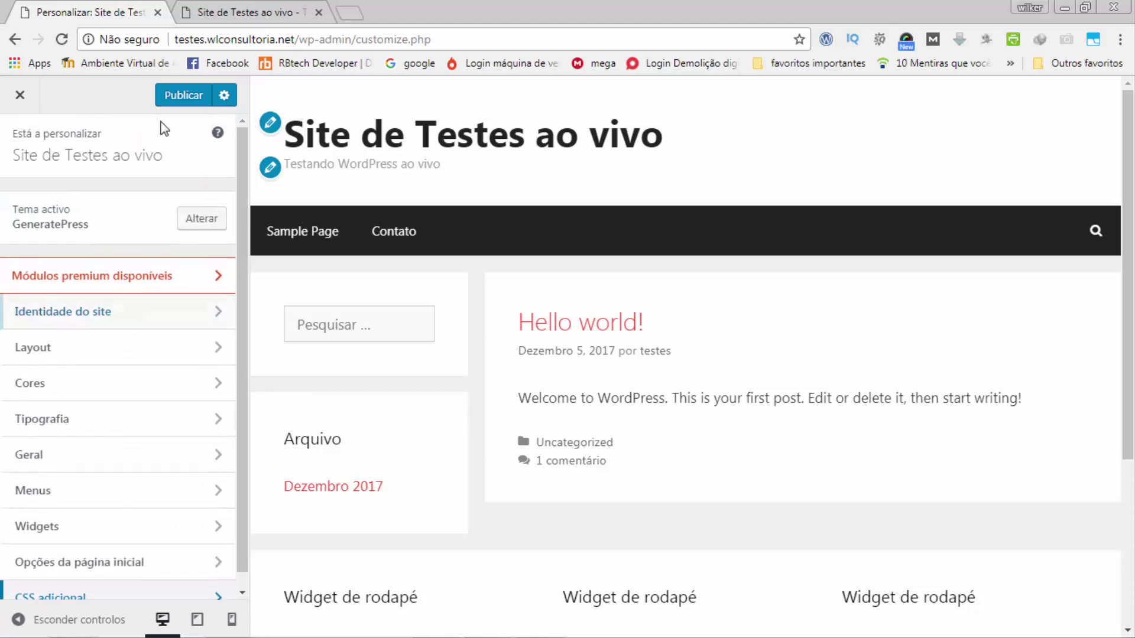
pyautogui.click(171, 95)
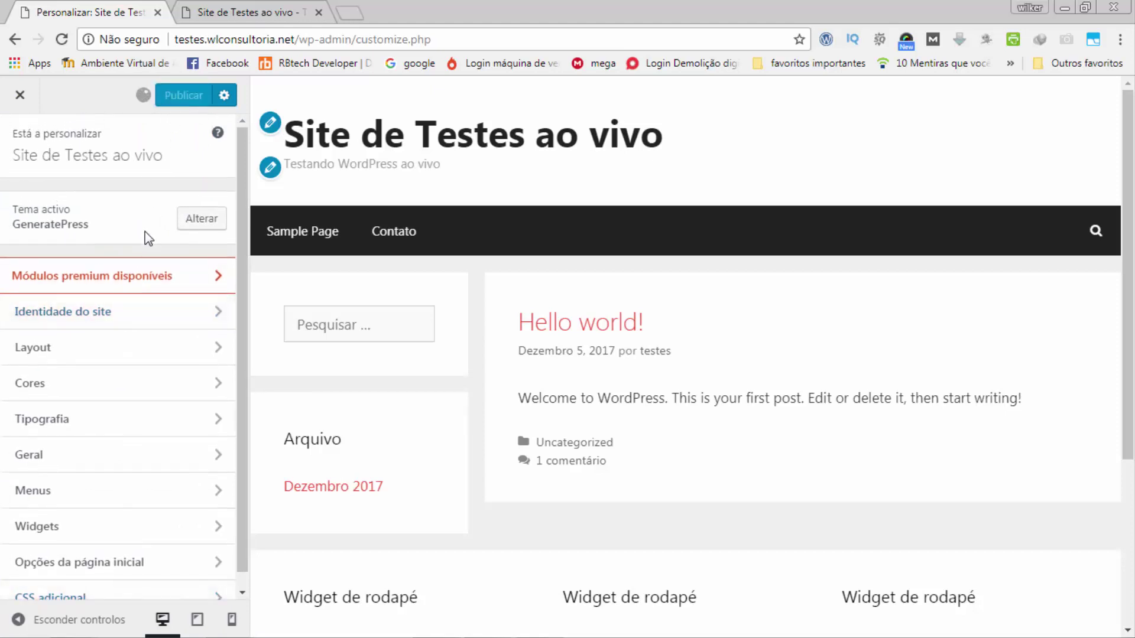
pyautogui.click(235, 14)
pyautogui.click(63, 40)
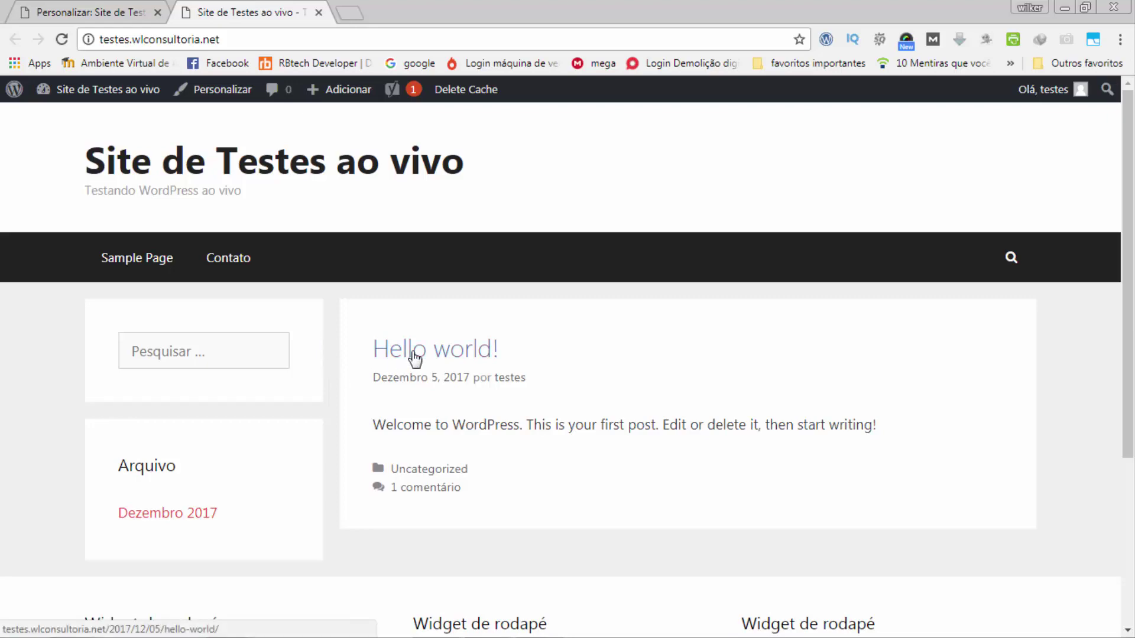
# Check the published link colours on the live front page from header to footer
pyautogui.scroll(-1, 310, 475)
pyautogui.scroll(-4, 313, 476)
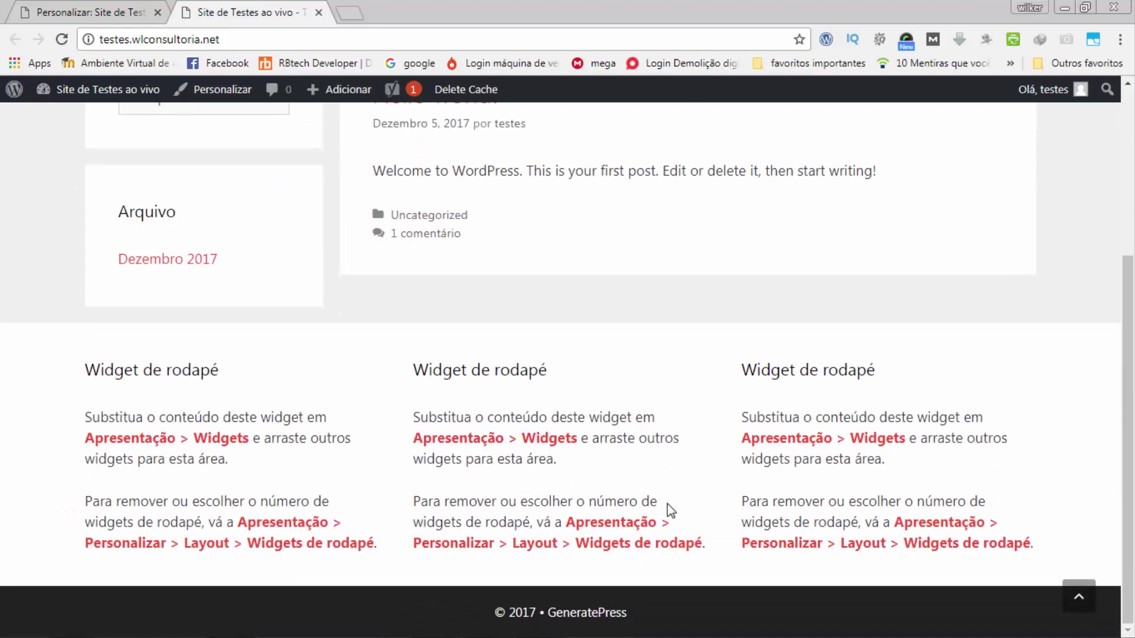
pyautogui.scroll(5, 442, 429)
pyautogui.scroll(-4, 603, 420)
pyautogui.scroll(5, 360, 249)
# Return to the customizer, close it, and look over the premium modules on the GeneratePress admin page
pyautogui.click(91, 13)
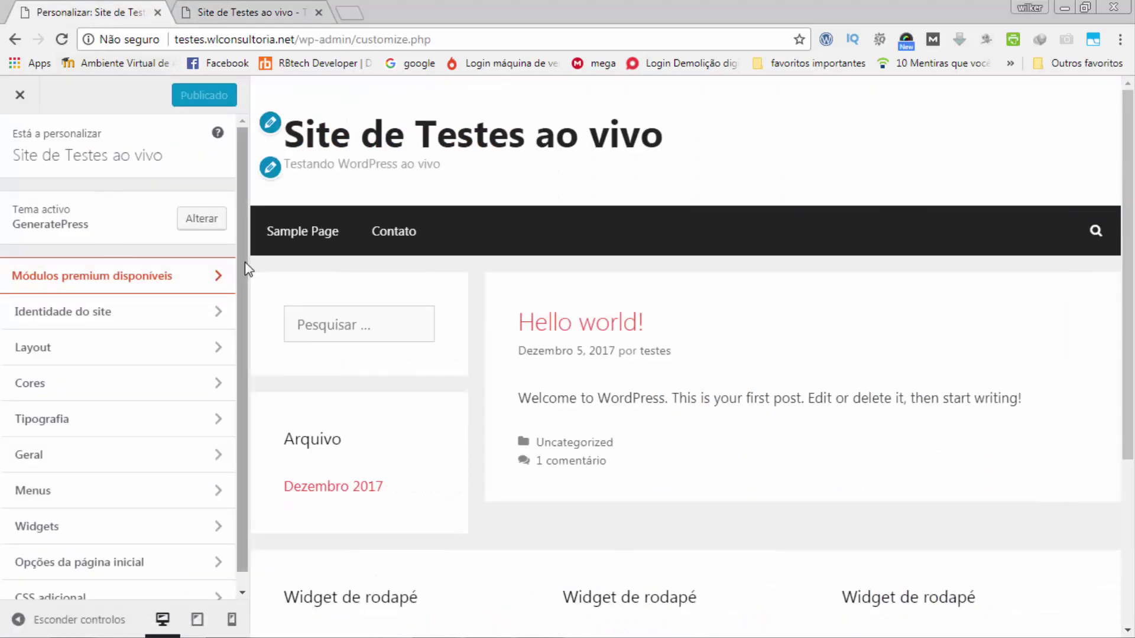
pyautogui.scroll(-1, 240, 308)
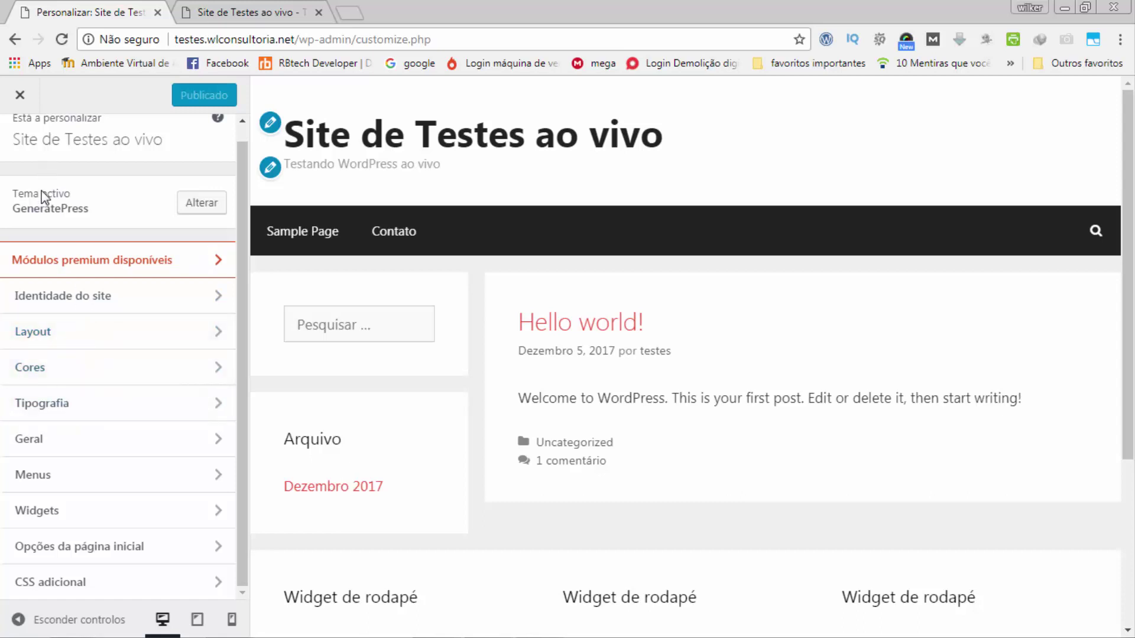
pyautogui.click(144, 283)
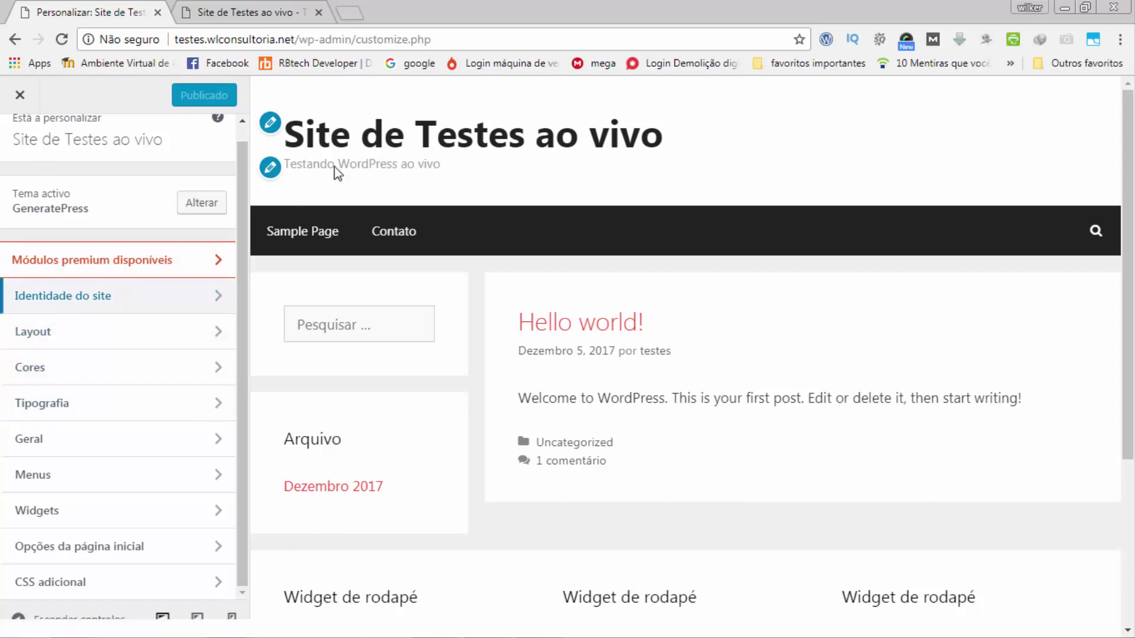
pyautogui.click(21, 95)
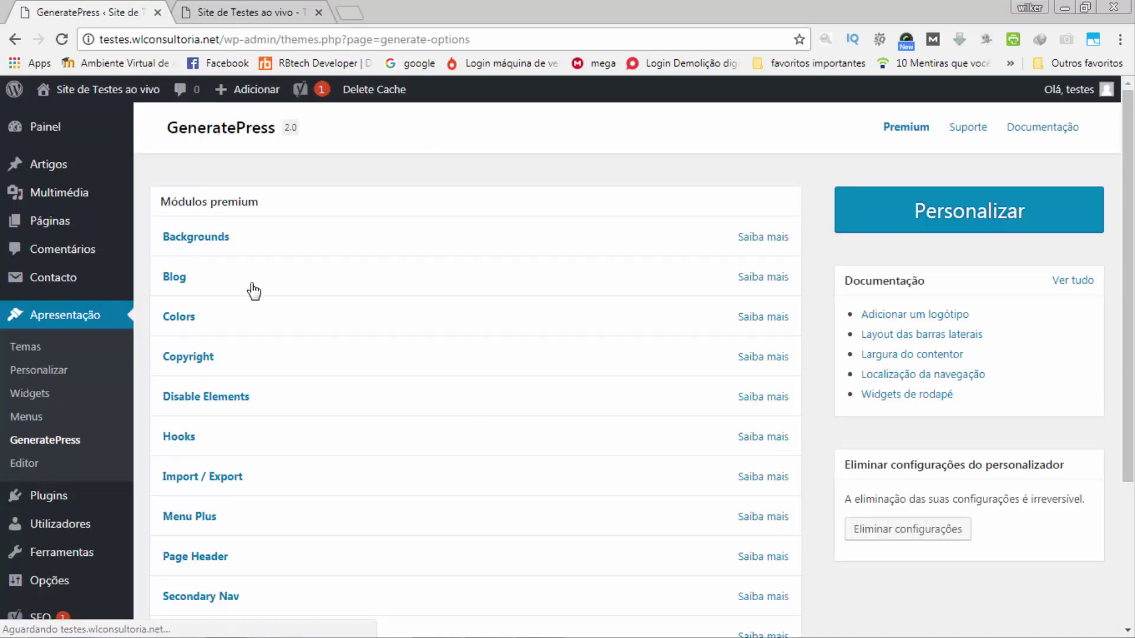
pyautogui.scroll(-4, 461, 316)
pyautogui.scroll(4, 461, 317)
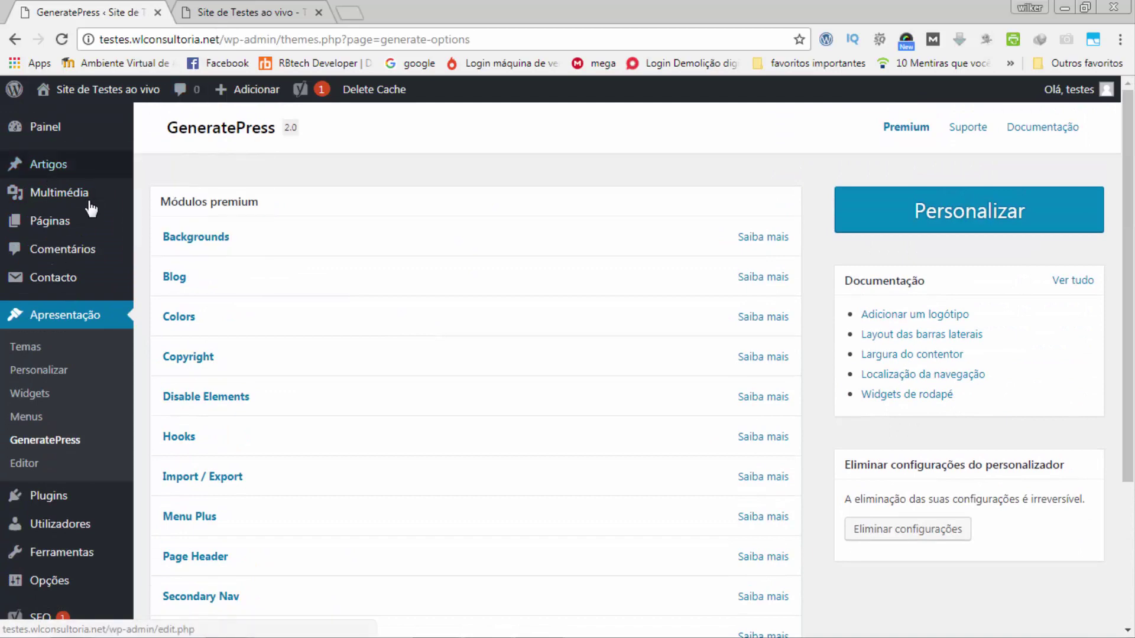
# Switch to the live front page and look over the finished site repeatedly between header and footer
pyautogui.hotkey('ctrl', 'Tab')
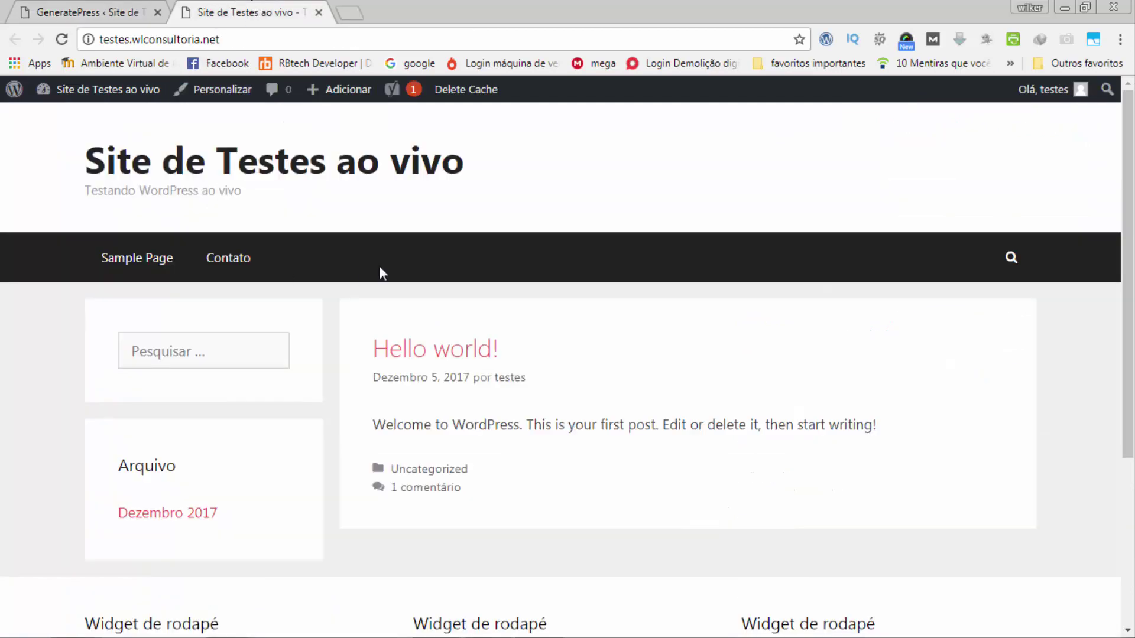
pyautogui.scroll(-3, 380, 271)
pyautogui.scroll(3, 441, 274)
pyautogui.scroll(-4, 440, 274)
pyautogui.scroll(4, 440, 274)
pyautogui.scroll(-4, 468, 355)
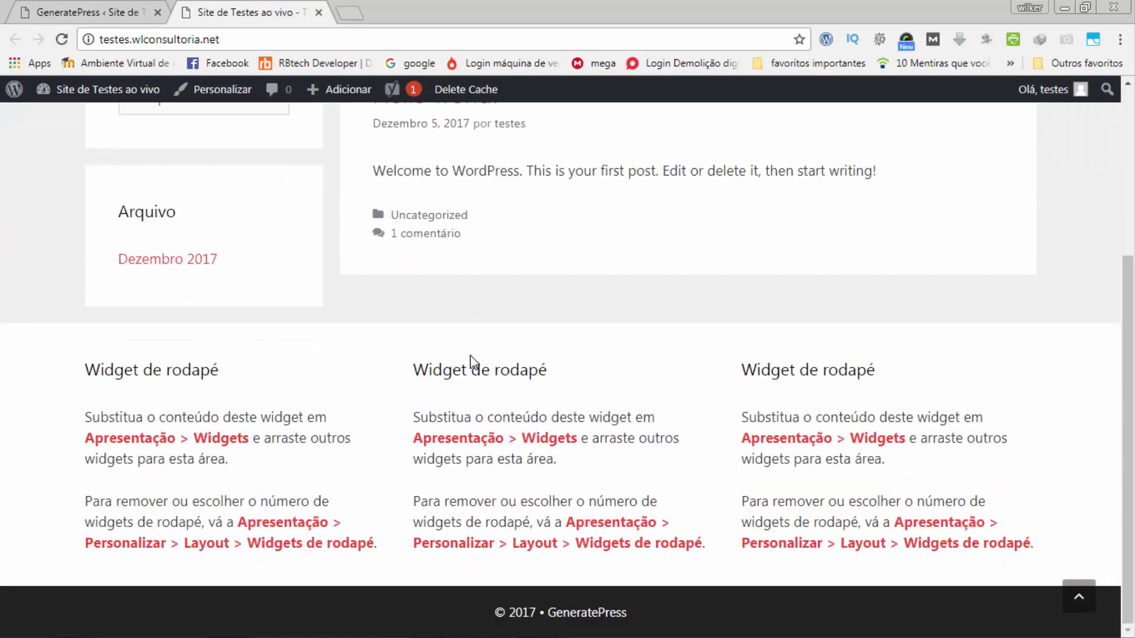
pyautogui.scroll(4, 473, 361)
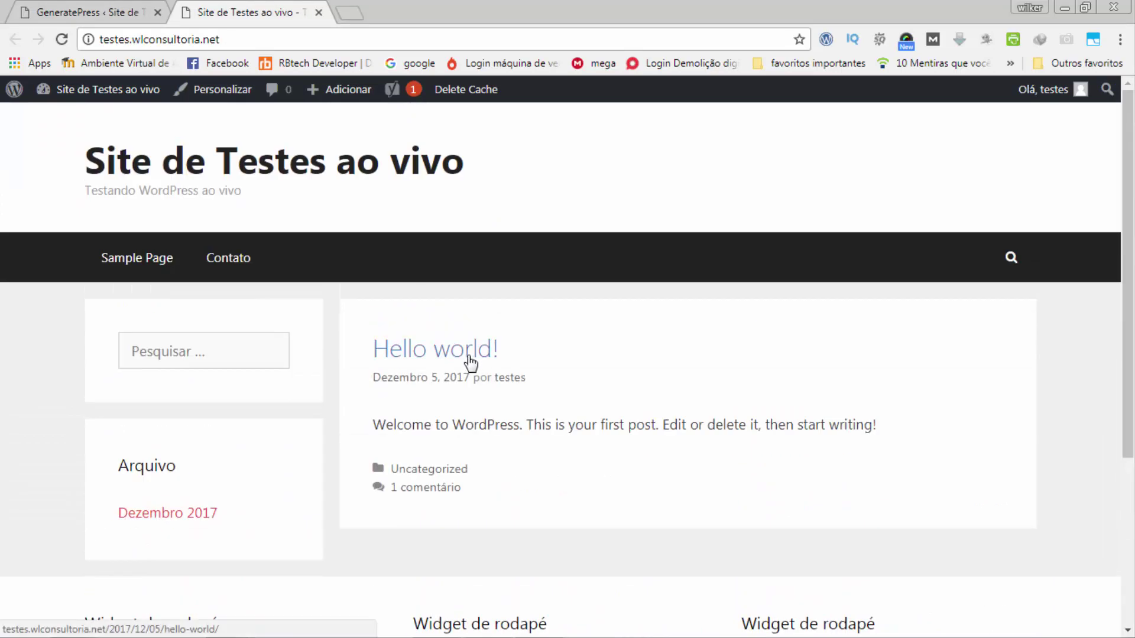